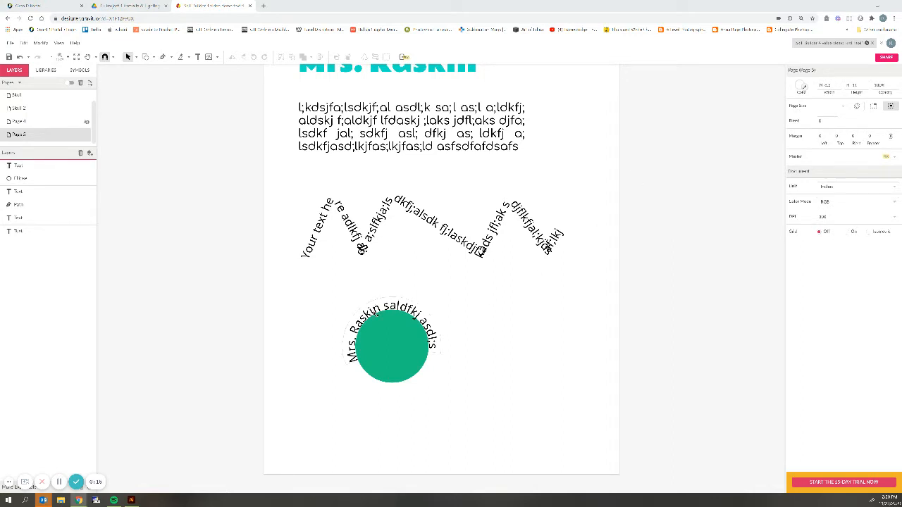
Adjust the path distance of the curved text so it stands clear of the green circle's edge.
left_click(405, 317)
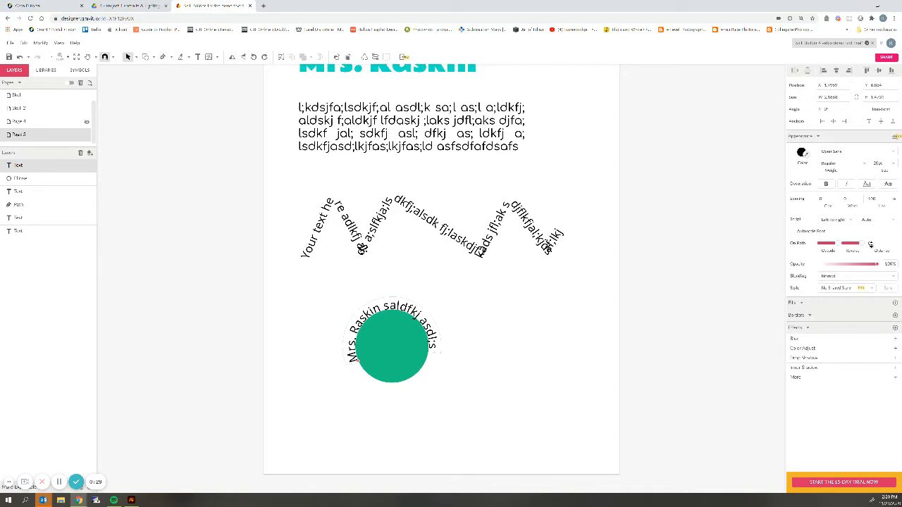
left_click_drag(870, 244, 870, 244)
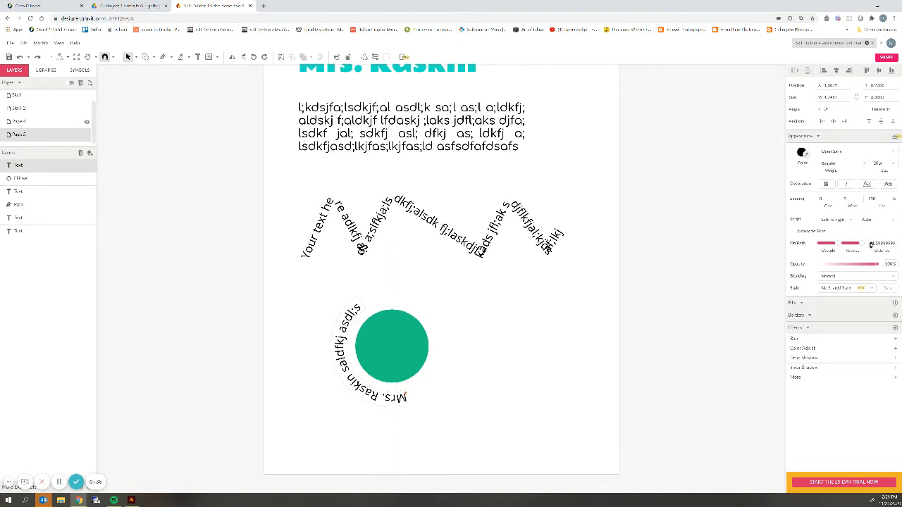
mouse_move(871, 245)
left_mouse_down()
mouse_move(523, 404)
mouse_move(460, 405)
mouse_move(343, 365)
mouse_move(847, 285)
mouse_move(881, 244)
left_mouse_up()
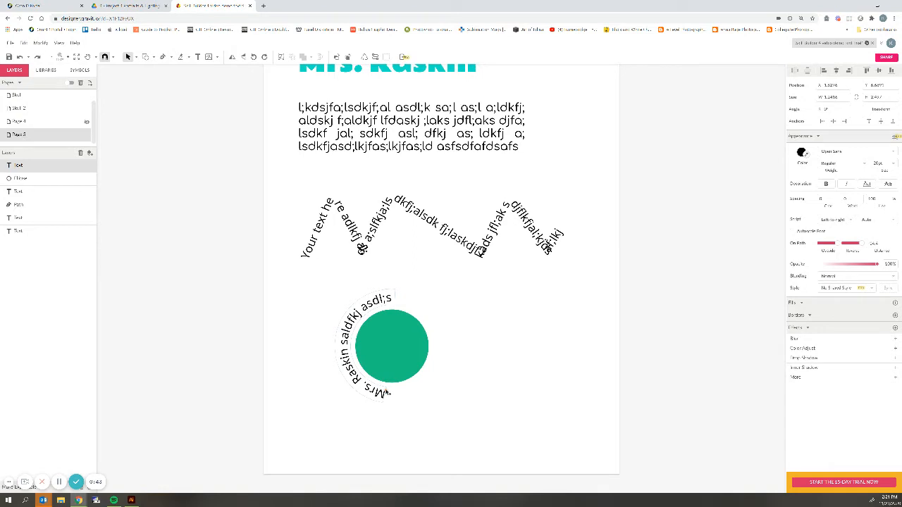
Slide the curved text around to arc over the top of the green circle, and move circle and text toward the page's left margin.
left_click_drag(386, 392, 336, 362)
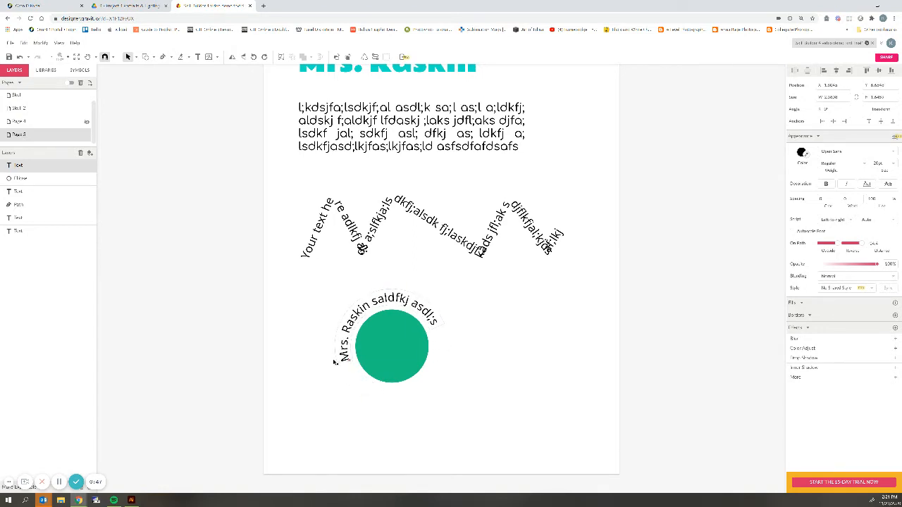
left_click(427, 410)
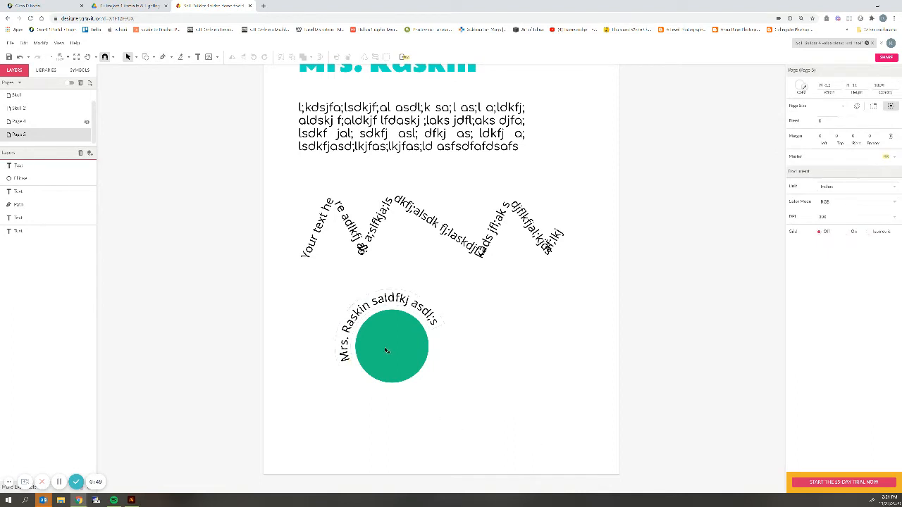
left_click_drag(384, 349, 343, 335)
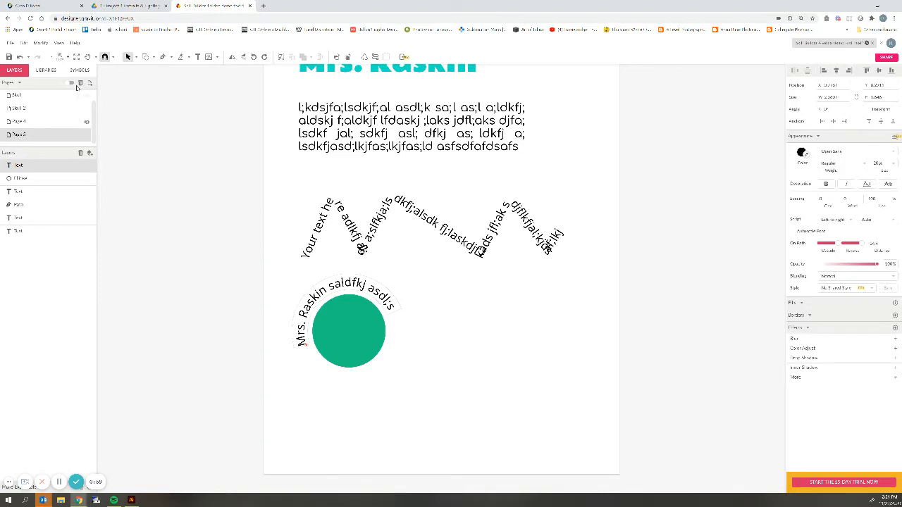
Add a text object reading "Ozzie" in the empty area to the right of the green circle.
key("t")
left_click(446, 311)
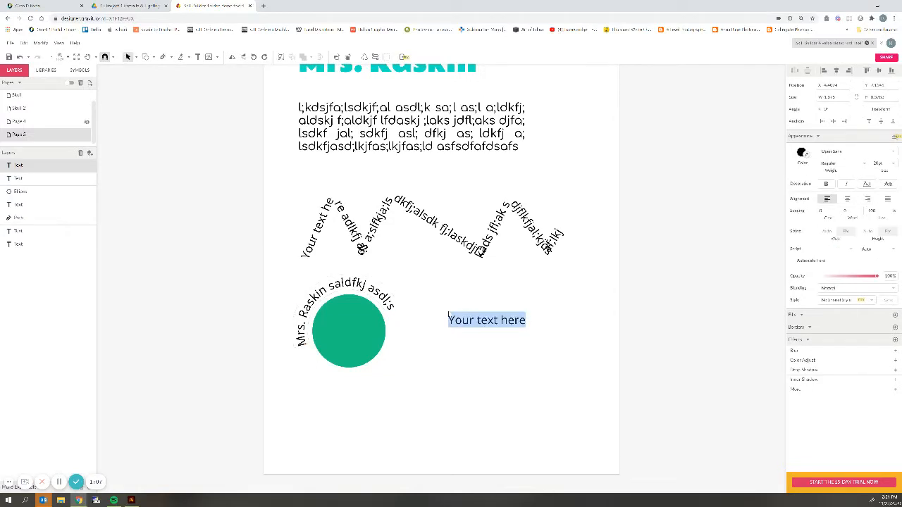
type("Ozzie")
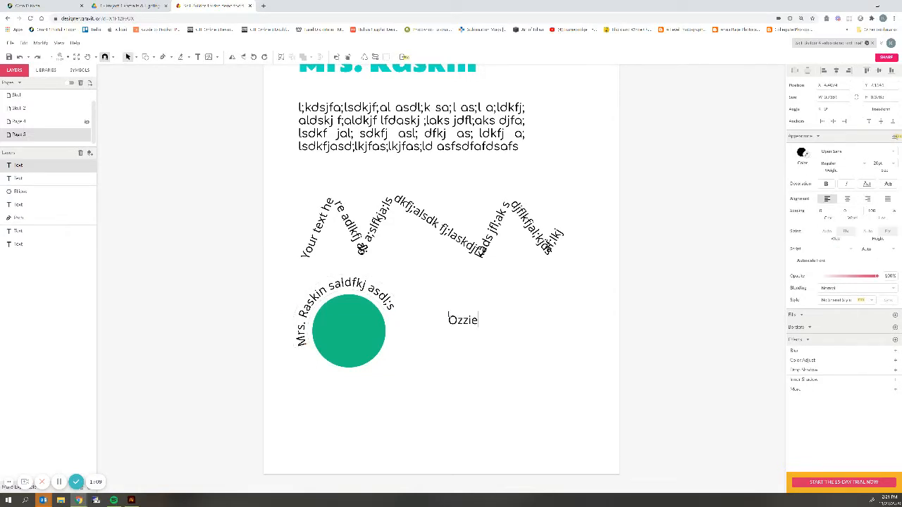
Change the font of the "Ozzie" text to Rammetto One.
double_click(475, 322)
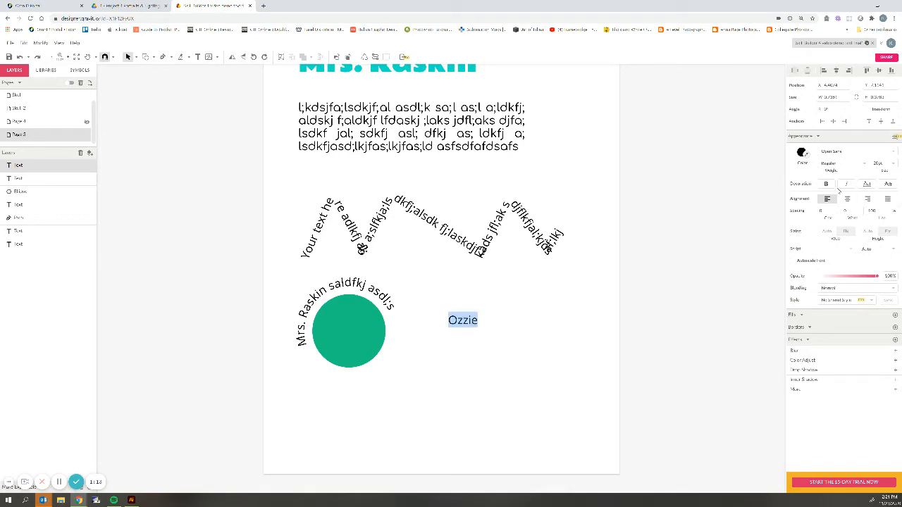
left_click(838, 151)
left_click(845, 152)
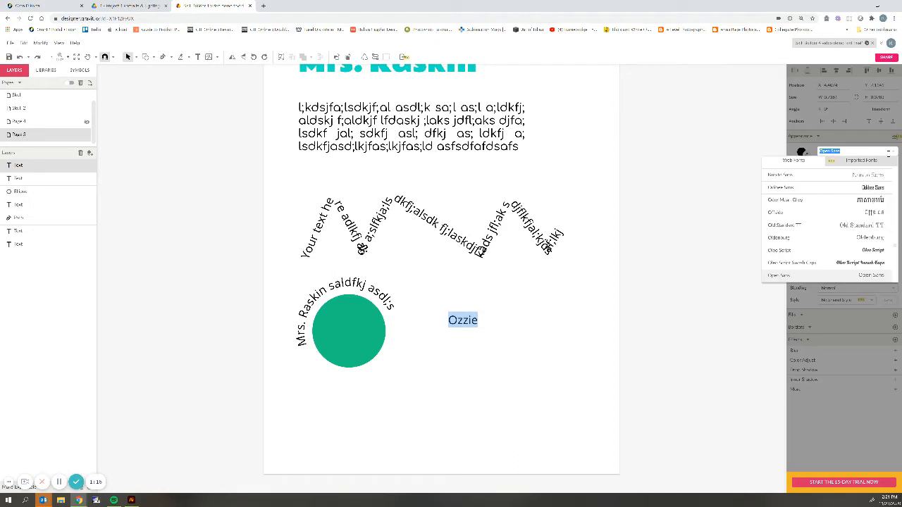
scroll(832, 236, "down", 3)
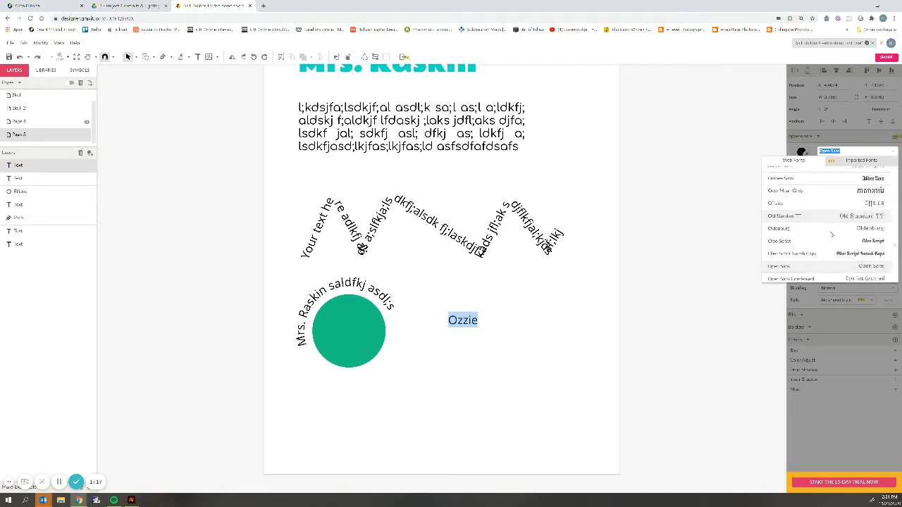
scroll(832, 240, "down", 5)
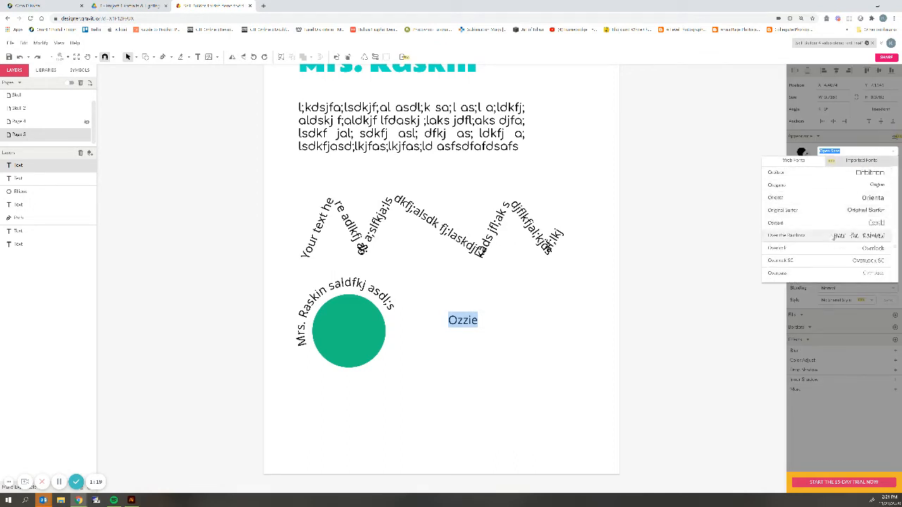
scroll(832, 238, "down", 3)
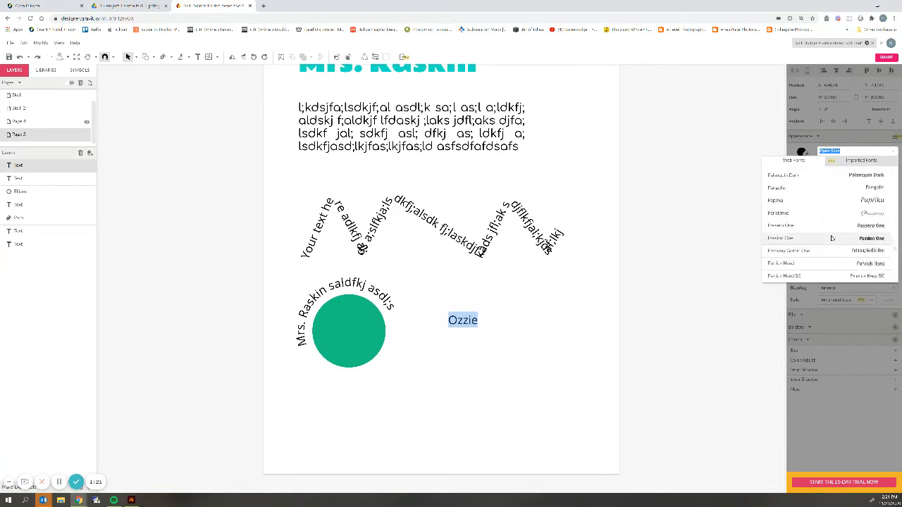
scroll(831, 238, "down", 3)
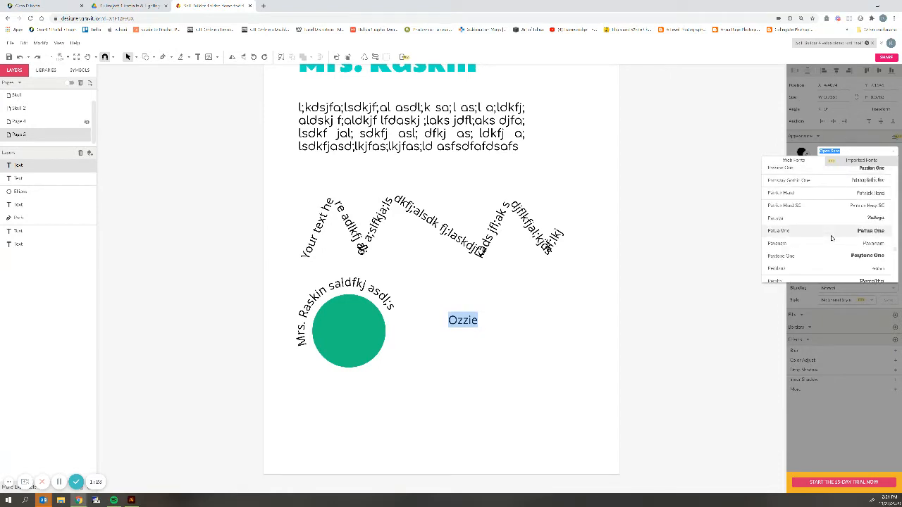
scroll(832, 239, "down", 3)
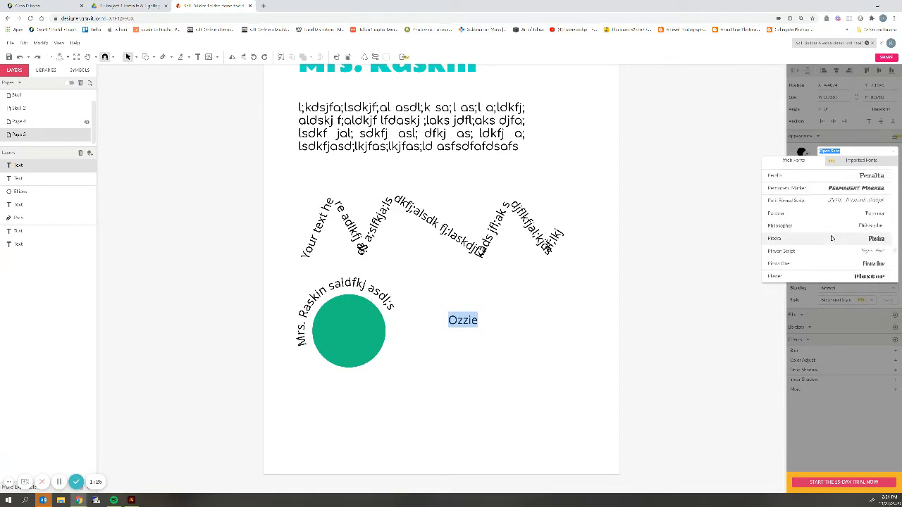
scroll(832, 238, "down", 5)
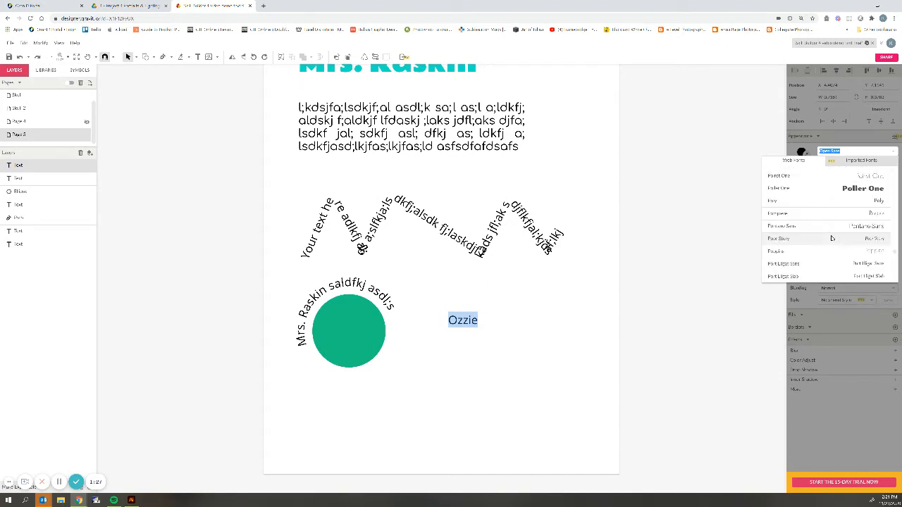
scroll(832, 238, "down", 4)
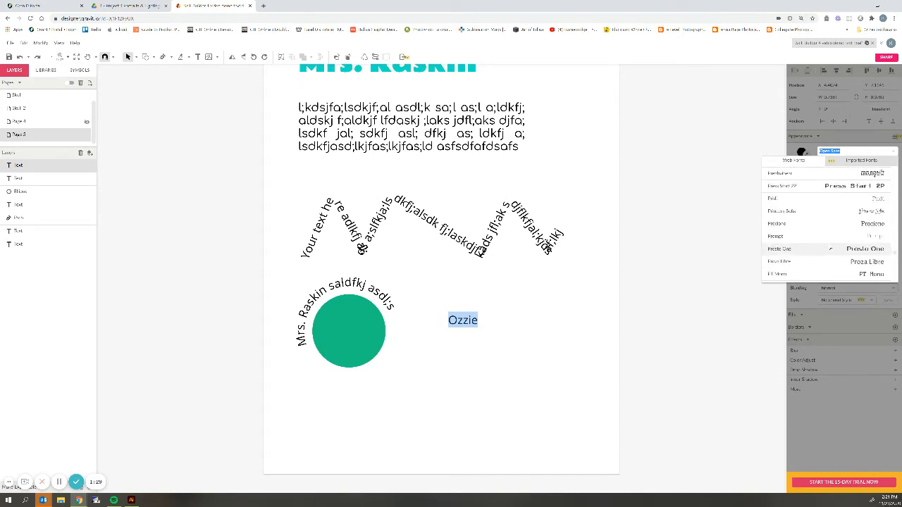
scroll(830, 248, "down", 6)
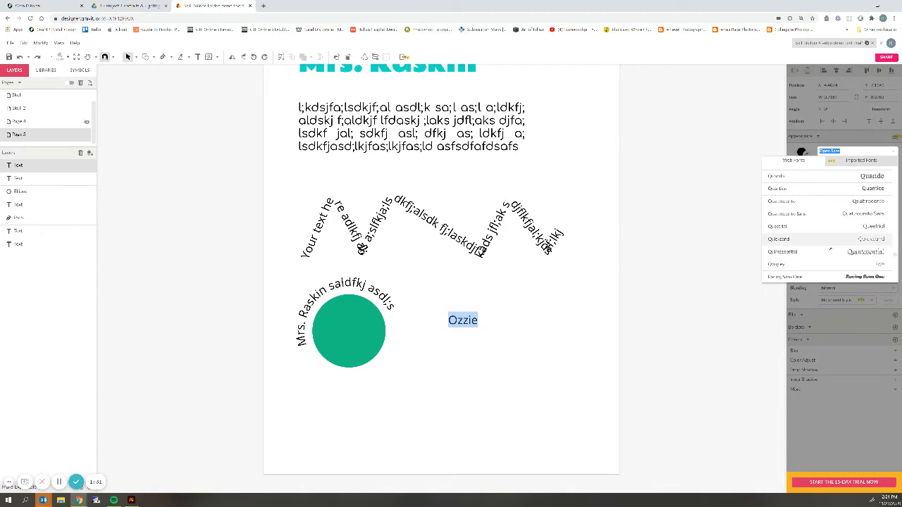
scroll(828, 239, "down", 5)
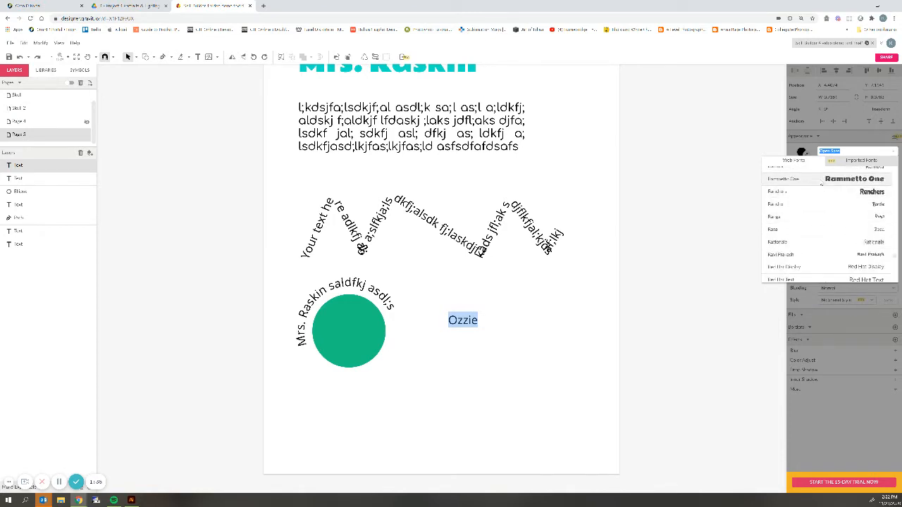
left_click(822, 180)
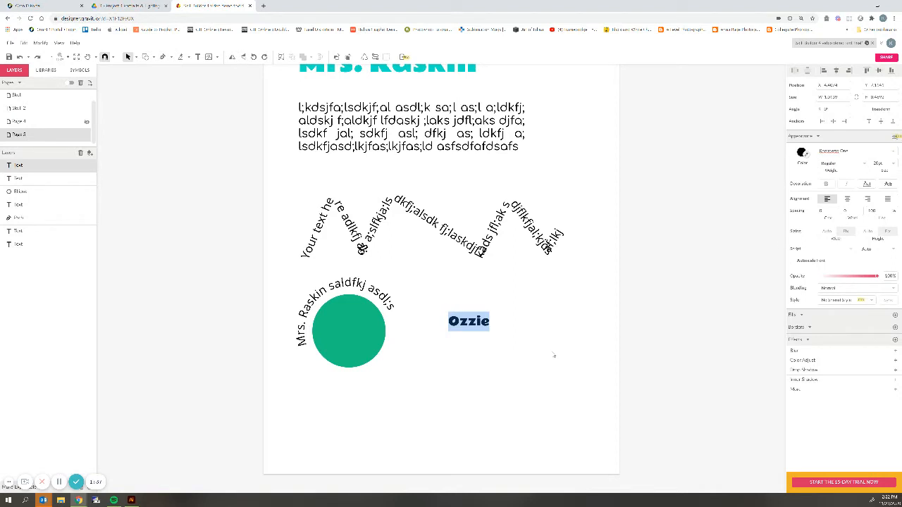
Enlarge the "Ozzie" text to about 46 pt and move it slightly up and toward the circle.
key("Escape")
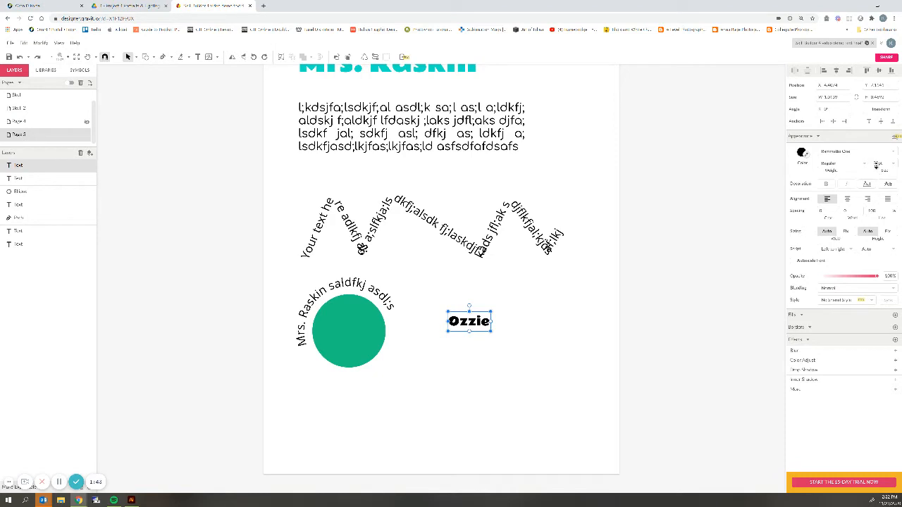
left_click_drag(877, 166, 878, 159)
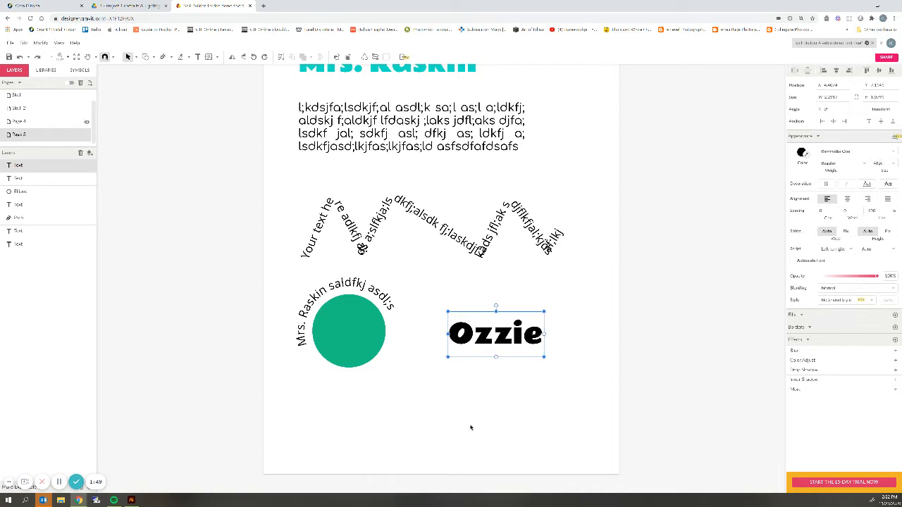
left_click_drag(473, 342, 456, 320)
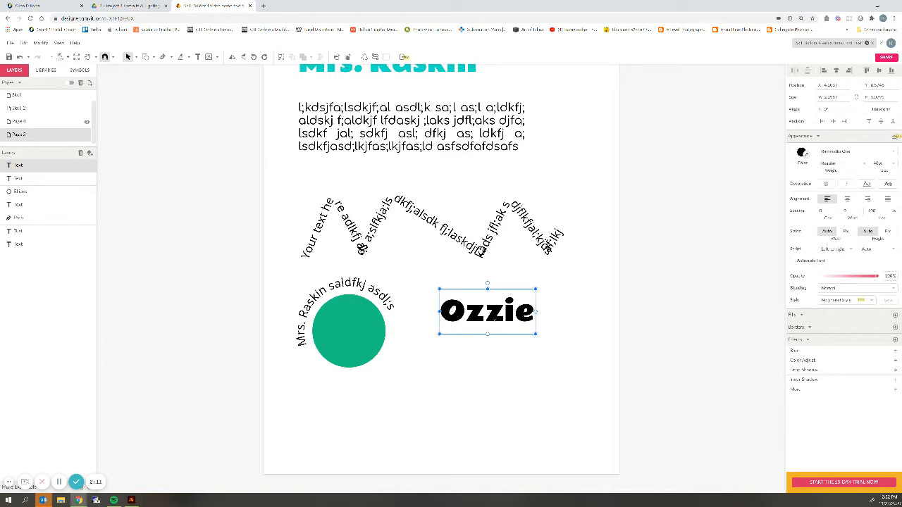
Duplicate the "Ozzie" text and place the copy to the right of the original, overlapping the page's right edge.
key("ctrl+d")
left_click_drag(491, 317, 505, 289)
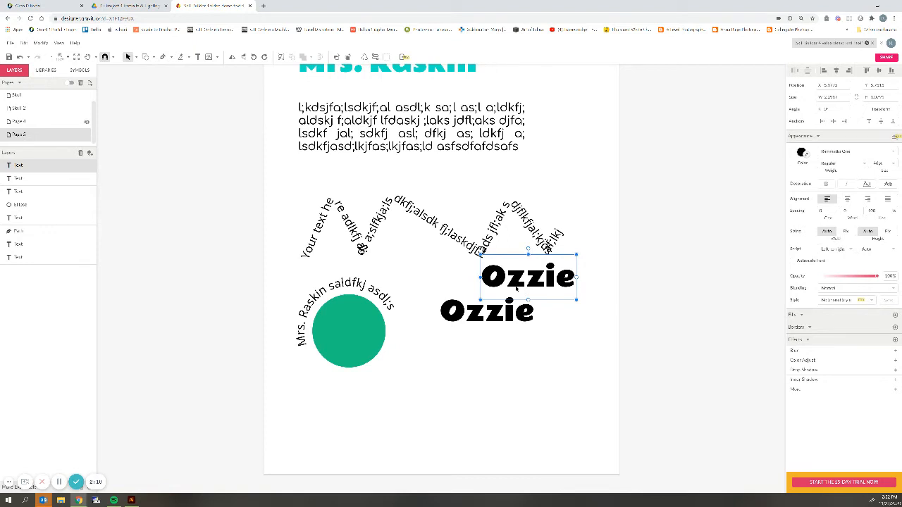
key("ctrl+minus")
key("ctrl+minus")
key("ctrl+minus")
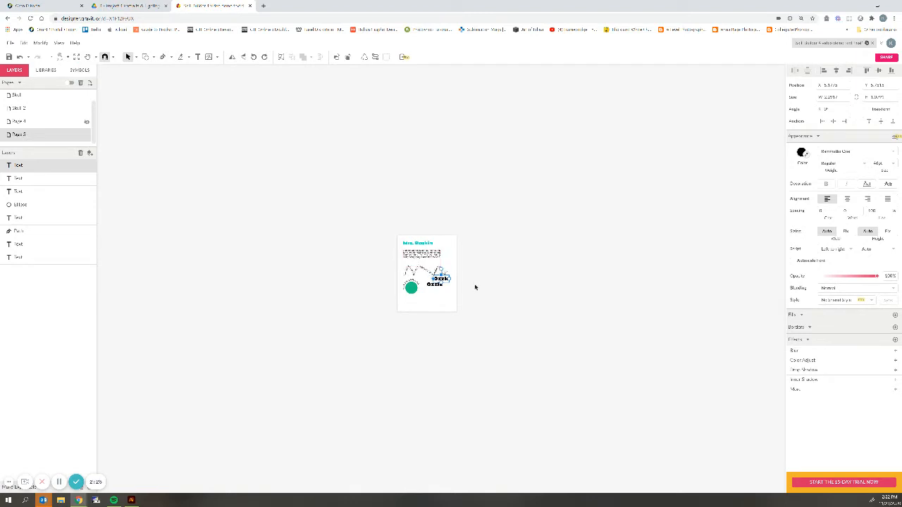
left_click_drag(442, 279, 458, 286)
Display all pages on the canvas and move the "Ozzie" copy completely off the page's right edge.
left_click(67, 84)
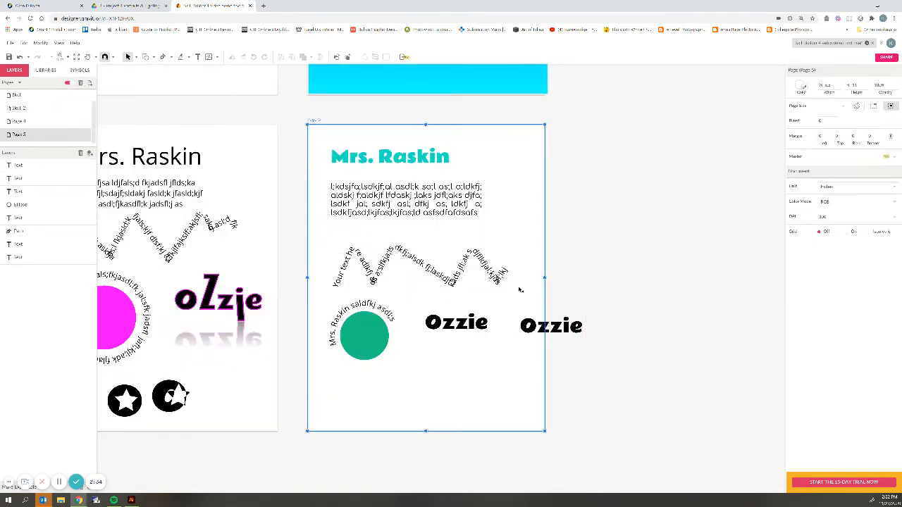
left_click(552, 334)
left_click_drag(560, 331, 599, 329)
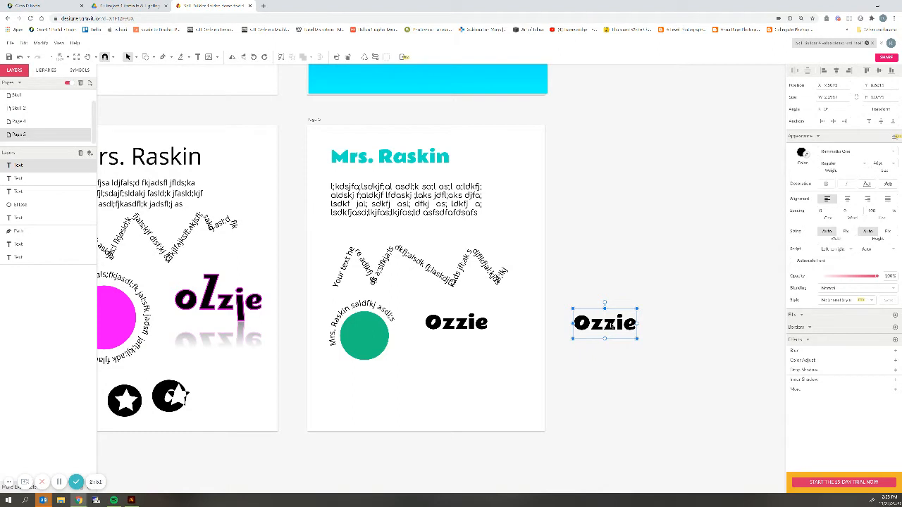
Move the "Ozzie" copy back across the page's right edge, above the original, and display only the current page.
mouse_move(609, 327)
left_mouse_down()
mouse_move(546, 308)
mouse_move(545, 290)
left_mouse_up()
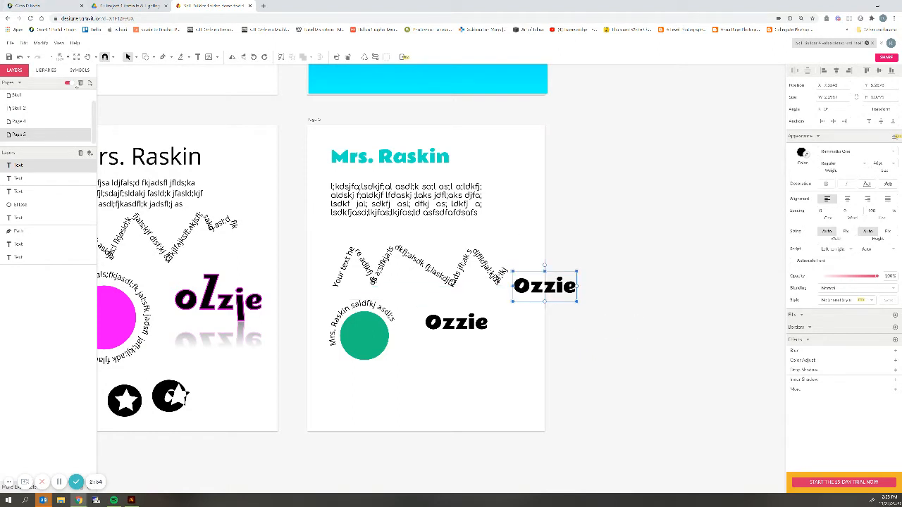
left_click(69, 84)
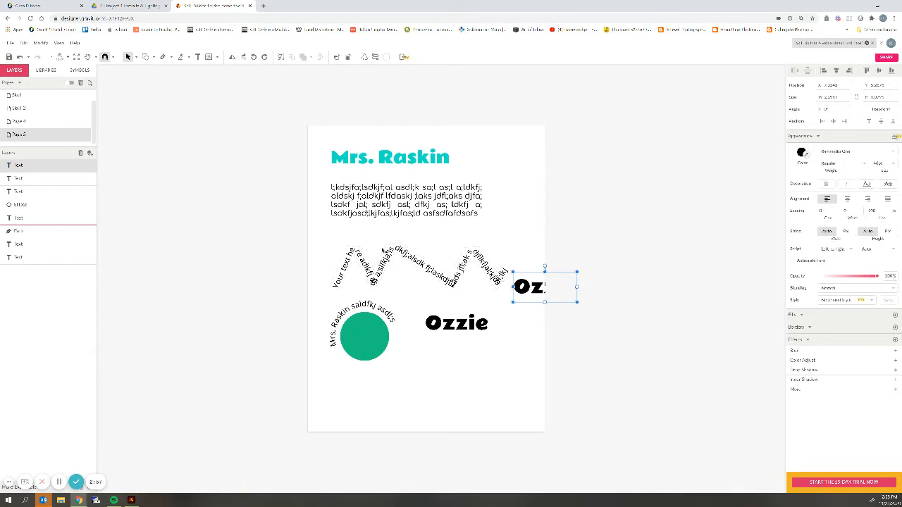
Convert the original "Ozzie" text beside the circle to a path, leaving the copy as text, and deselect it.
key("ctrl+plus")
key("ctrl+plus")
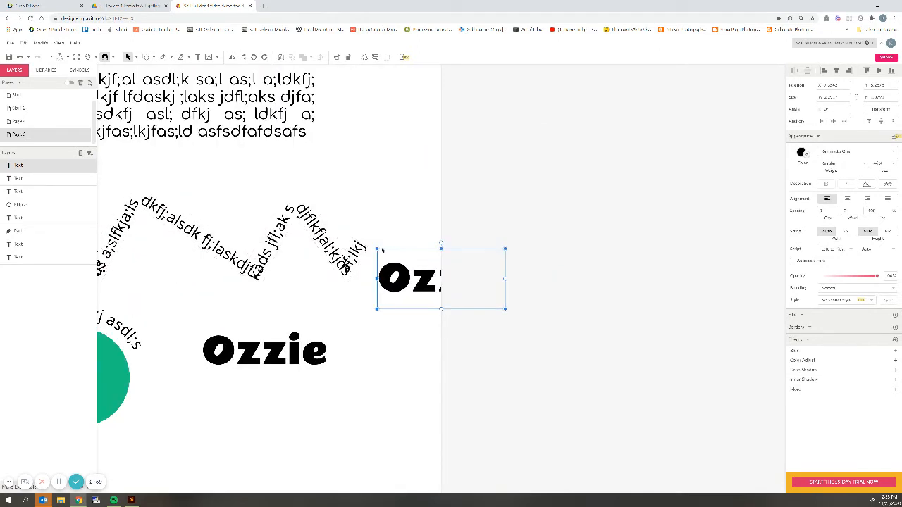
scroll(282, 384, "down", 1)
left_click(250, 282)
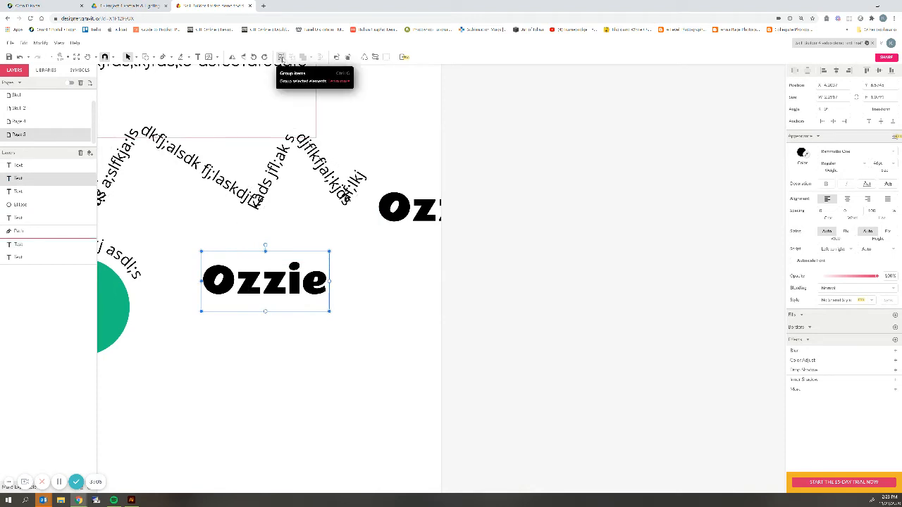
left_click(374, 57)
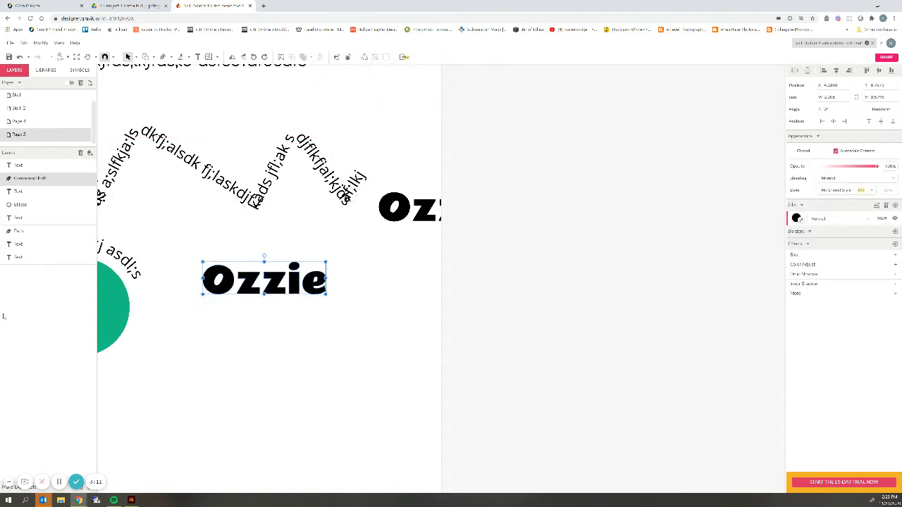
left_click(59, 482)
left_click(352, 330)
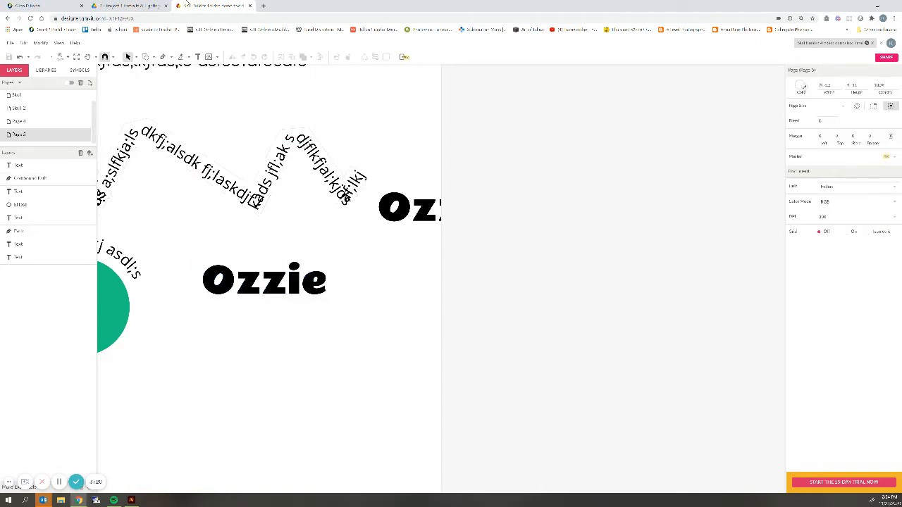
With the Subselect tool, stretch the top of the first z in the converted "Ozzie" path upward and slightly rightward, and deselect the path.
left_click(136, 58)
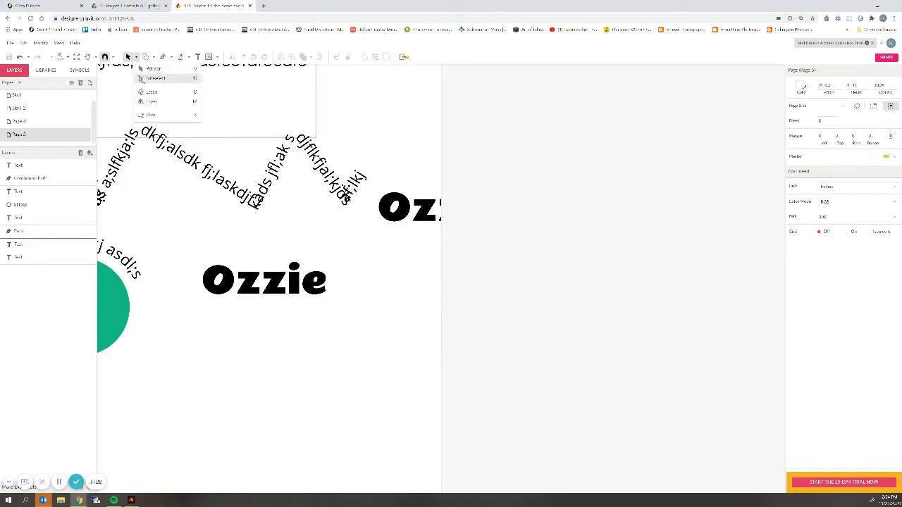
left_click(145, 78)
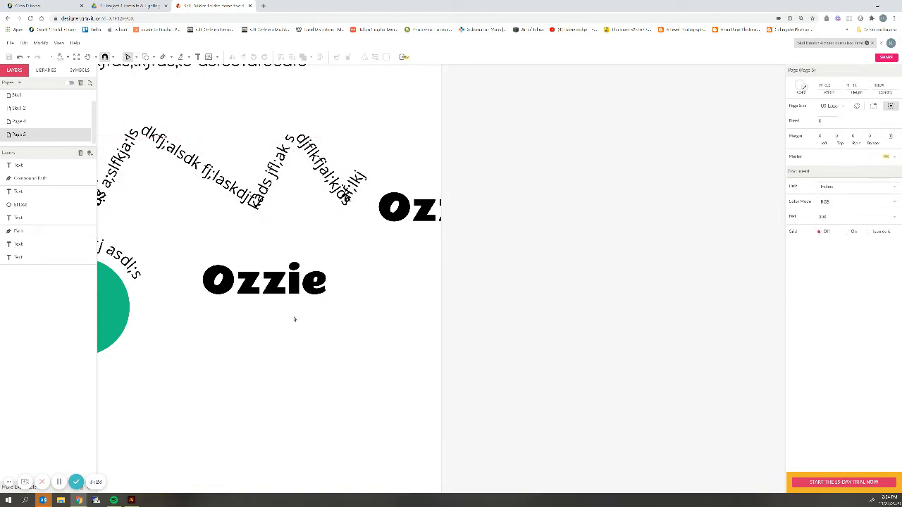
left_click(244, 295)
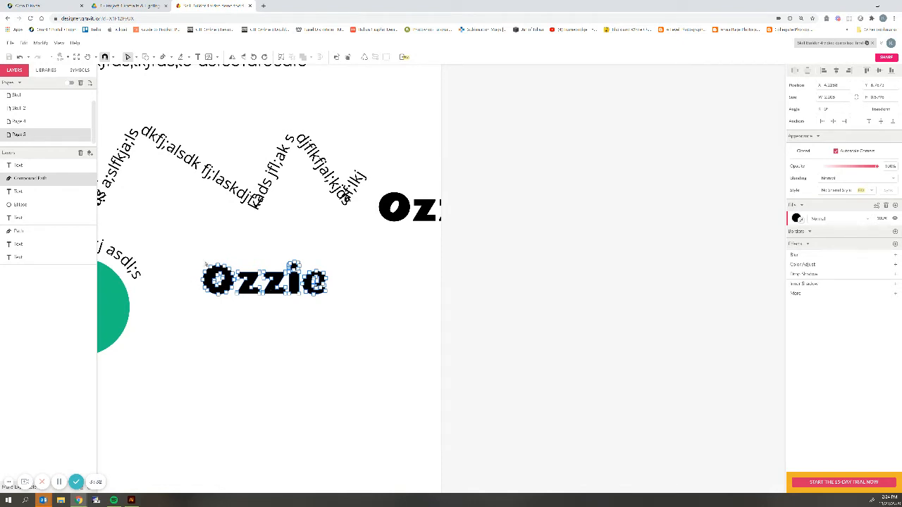
scroll(205, 263, "up", 2)
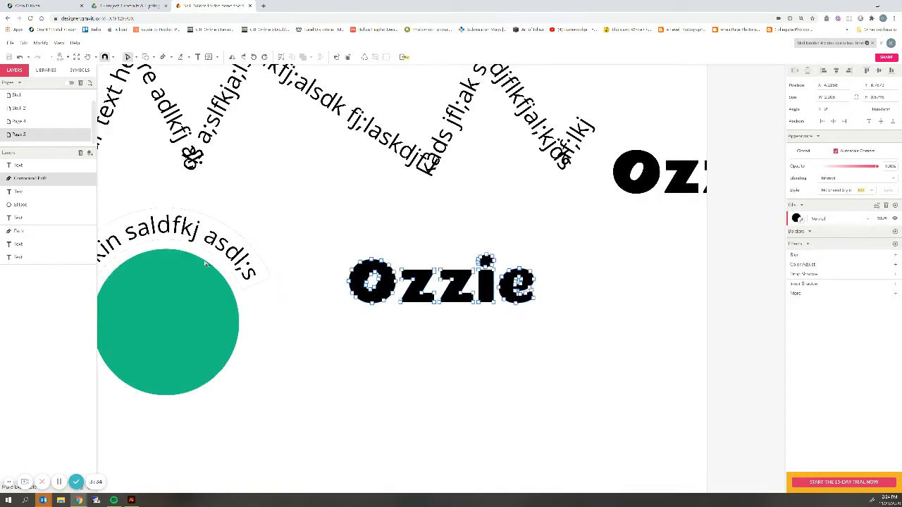
left_click(403, 273)
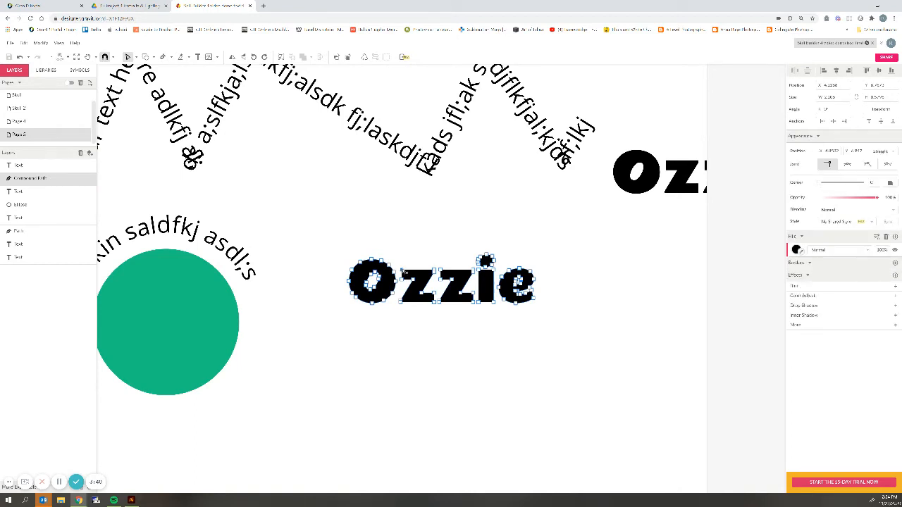
left_click_drag(403, 273, 404, 232)
key("ctrl+z")
left_click_drag(434, 270, 456, 234)
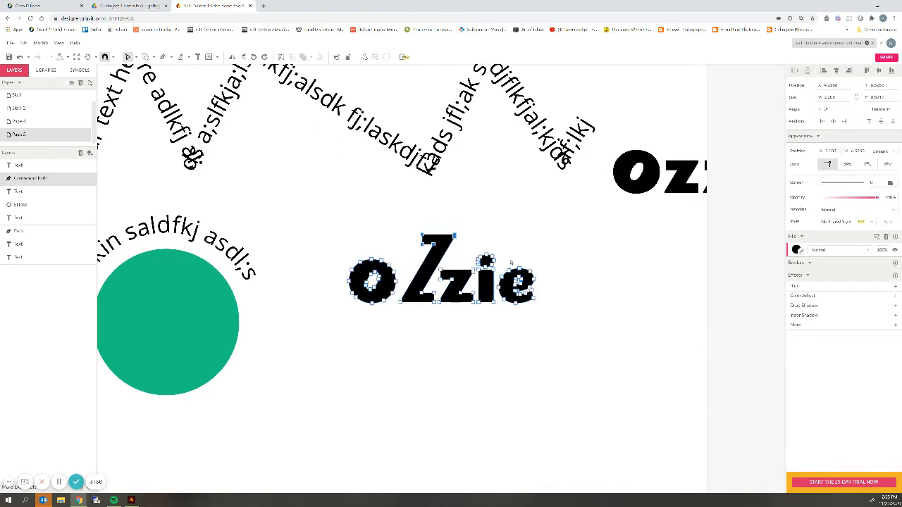
left_click(692, 351)
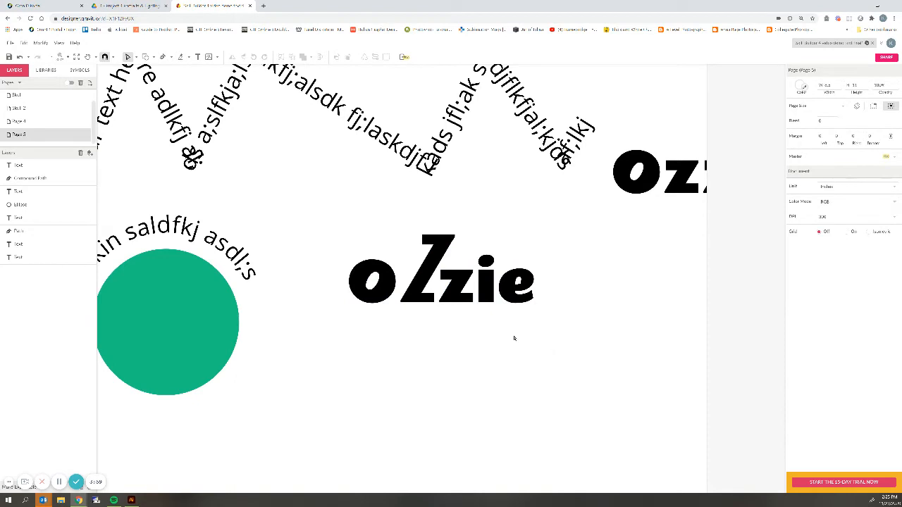
Pull the bottom anchor points of the i straight down below the other letters, and deselect the path.
left_click(488, 300)
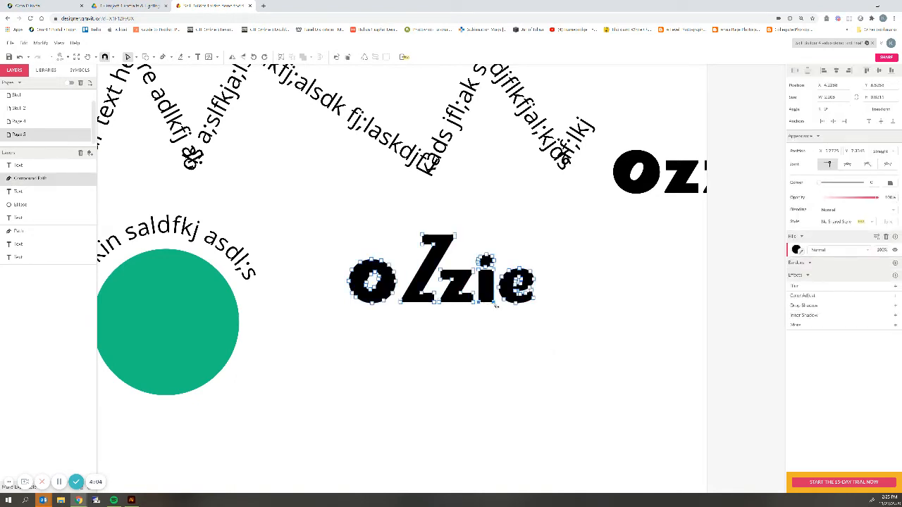
left_click_drag(495, 303, 496, 332)
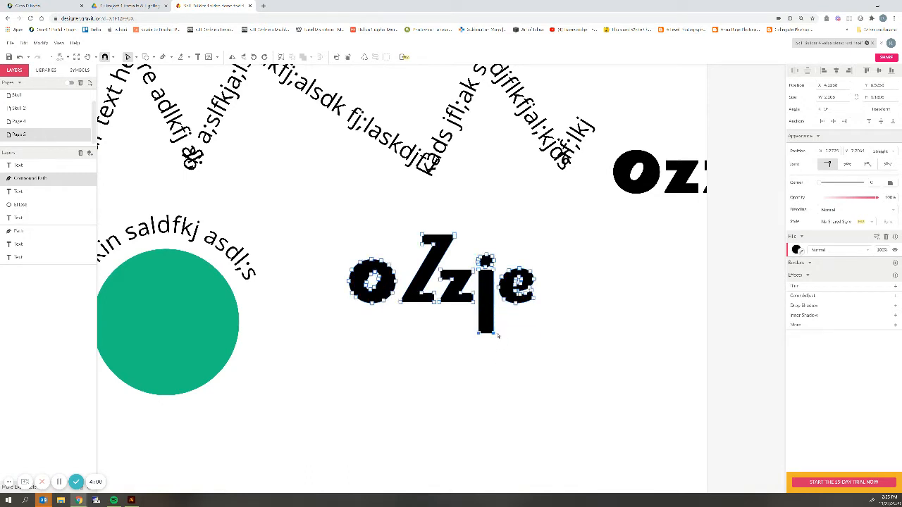
left_click(585, 321)
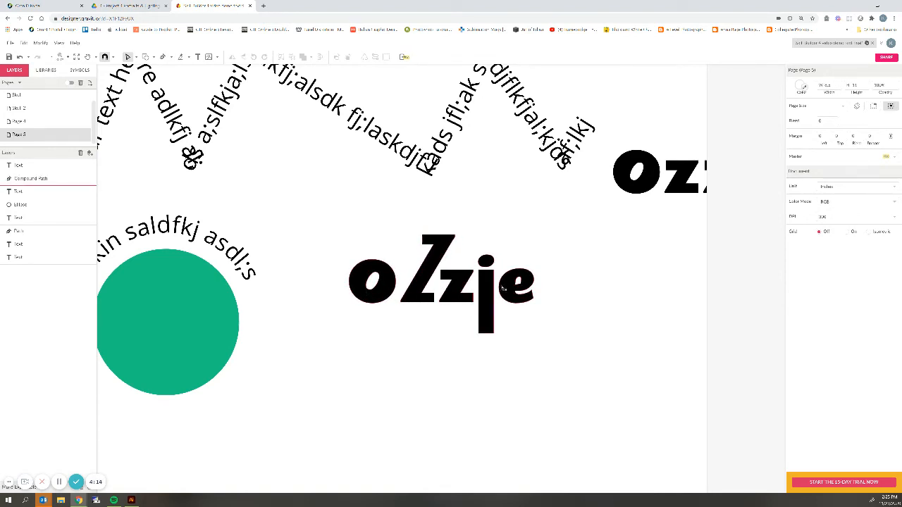
left_click(390, 284)
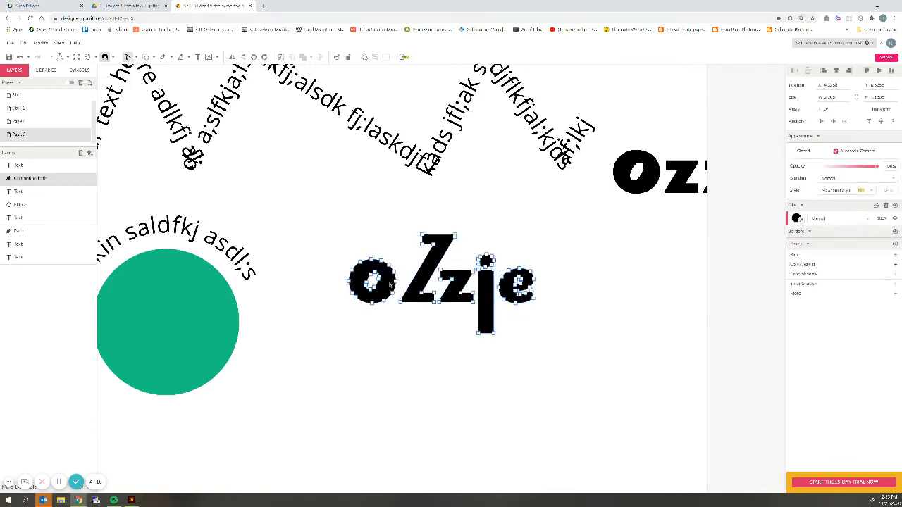
key("Right")
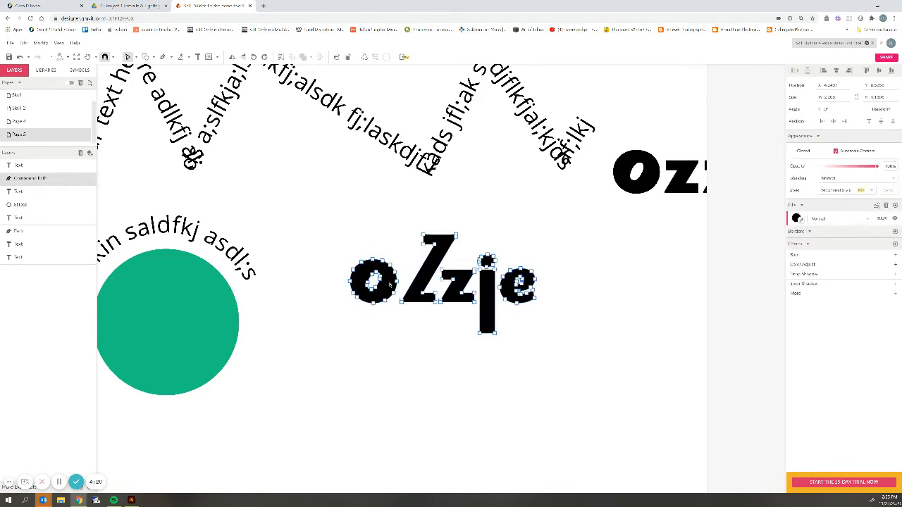
left_click_drag(339, 246, 398, 317)
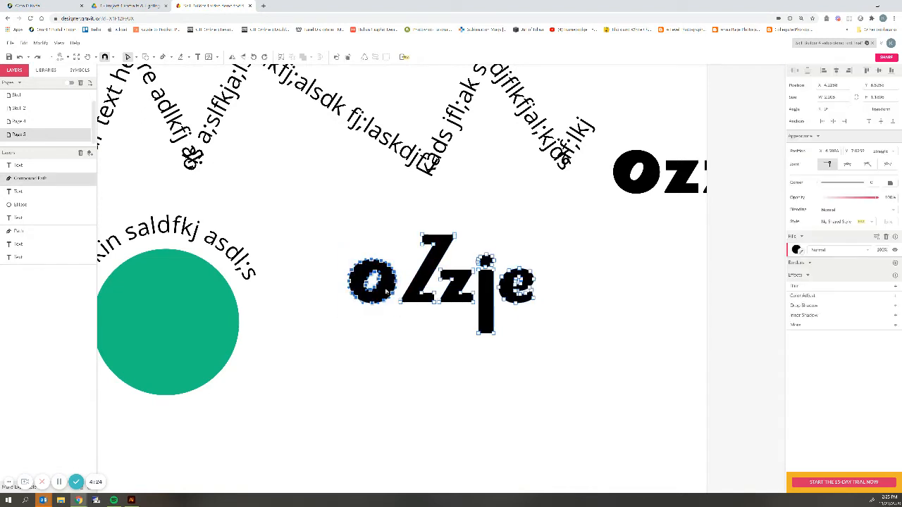
left_click(386, 290)
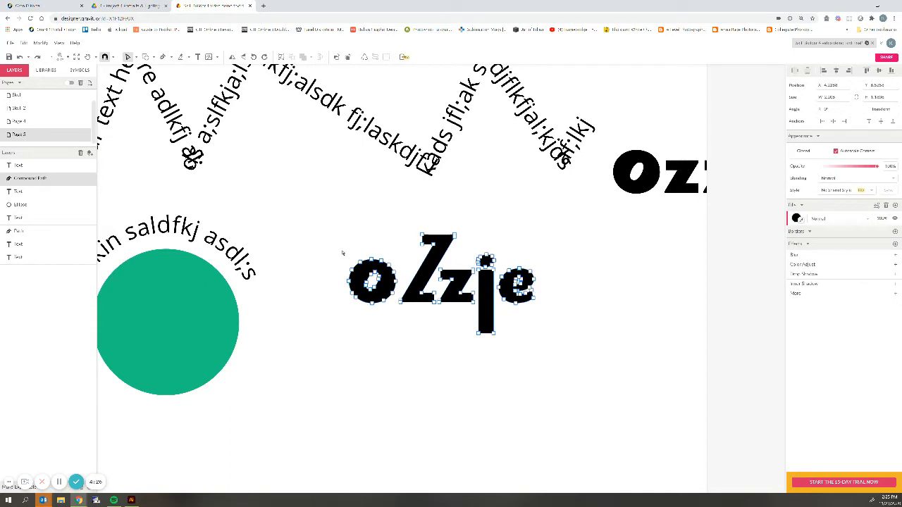
Select all anchor points of the letter O, nudge them five increments right toward the stretched z, and deselect the path.
left_click_drag(334, 246, 397, 315)
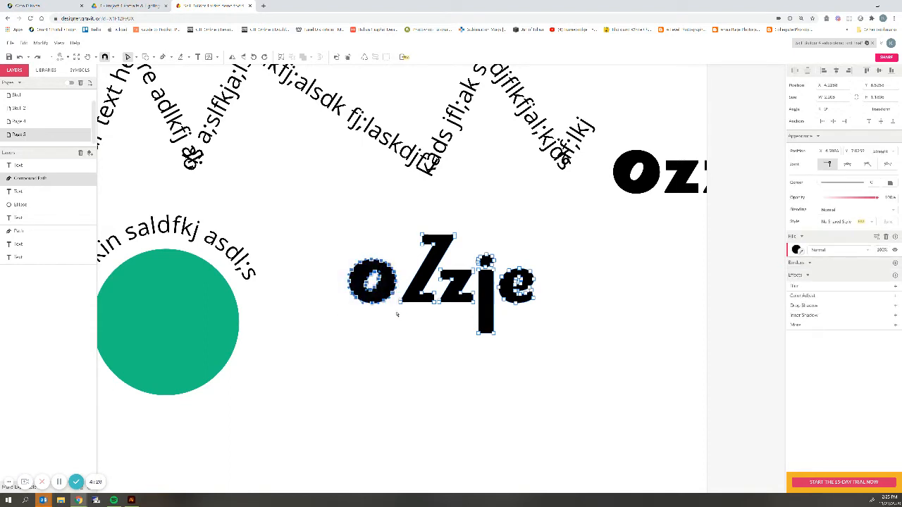
key("Right")
key("Right")
key("Right")
key("Right")
key("Right")
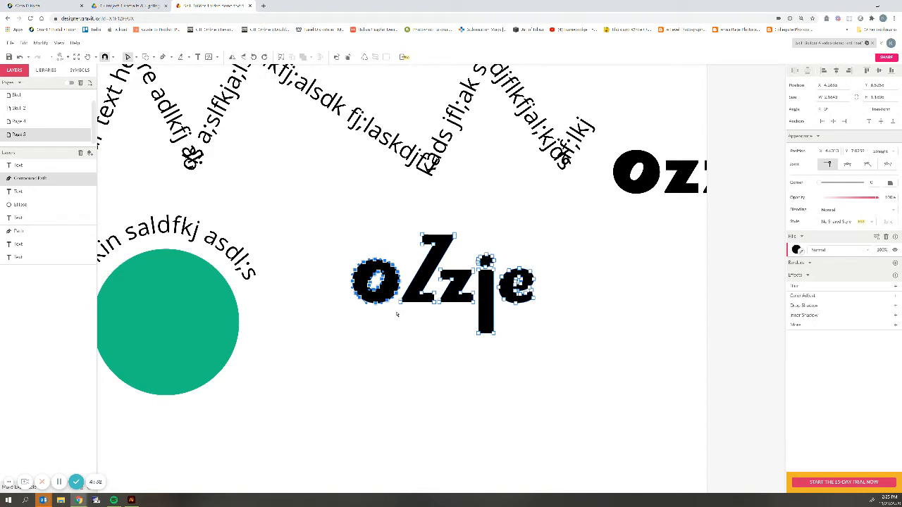
left_click(636, 299)
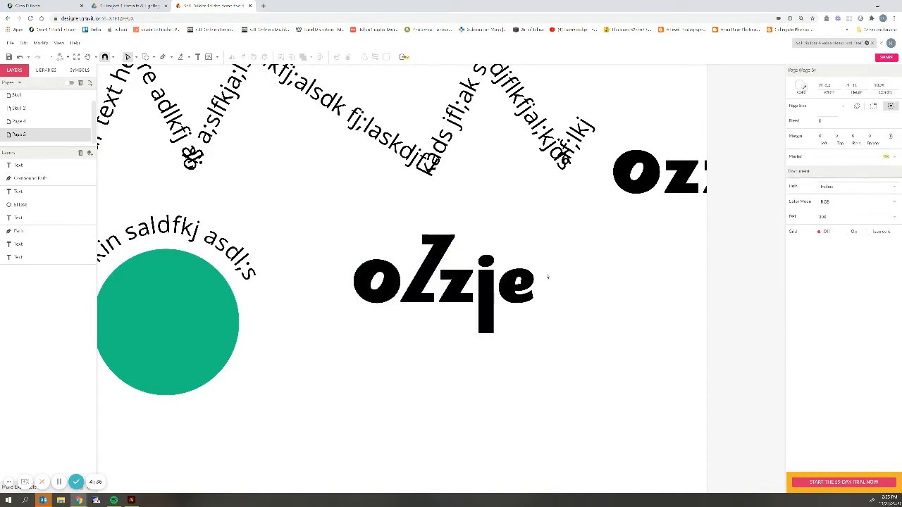
Set the lower-right anchor point of the e's inner opening to a Mirrored joint.
left_click(530, 286)
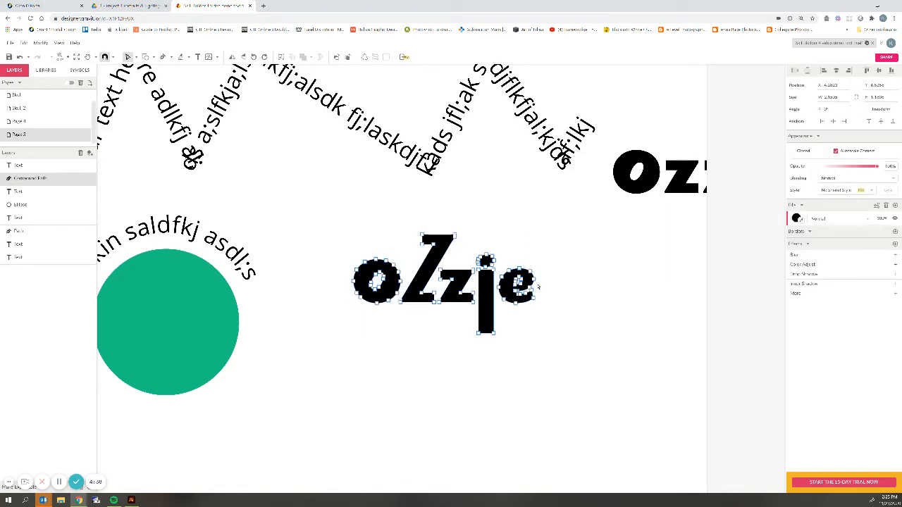
scroll(557, 283, "up", 5)
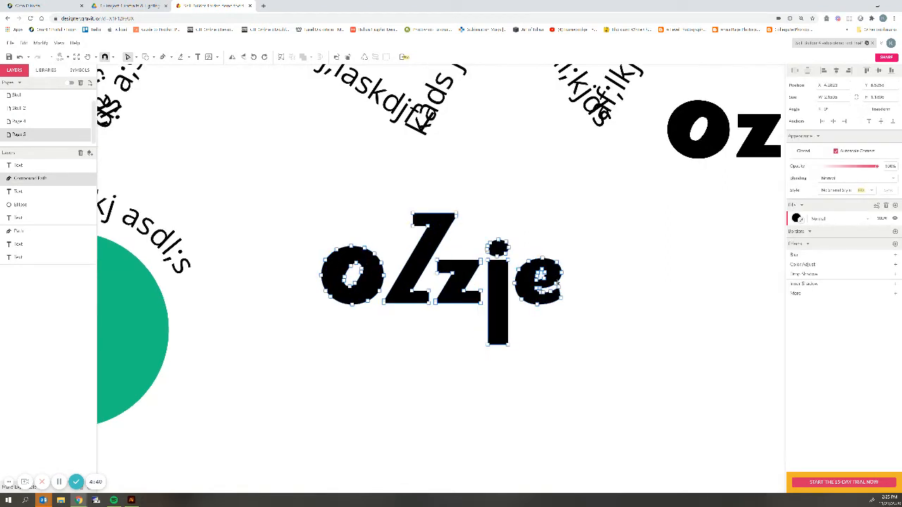
scroll(556, 283, "up", 3)
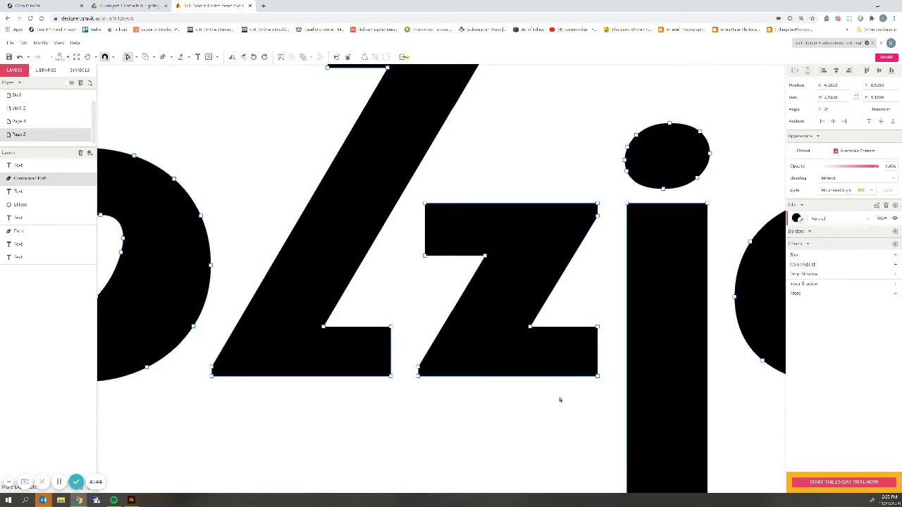
scroll(561, 400, "right", 6)
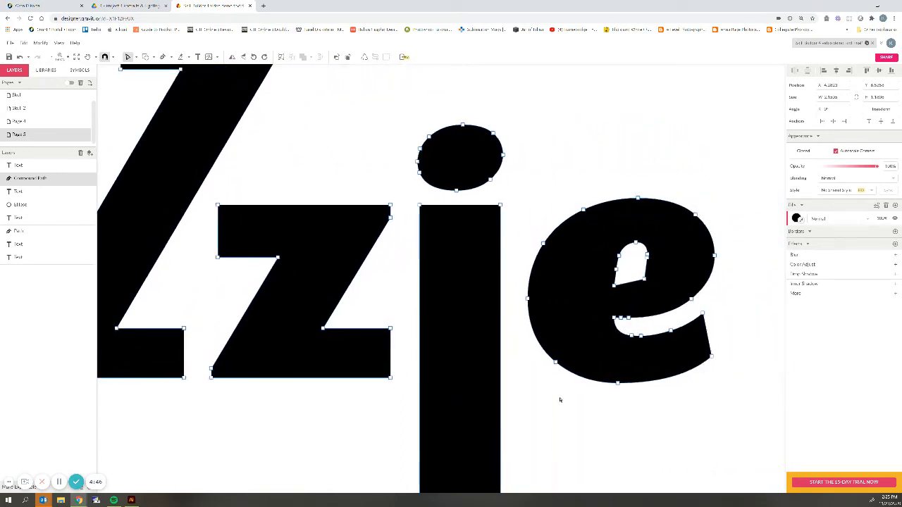
left_click(626, 280)
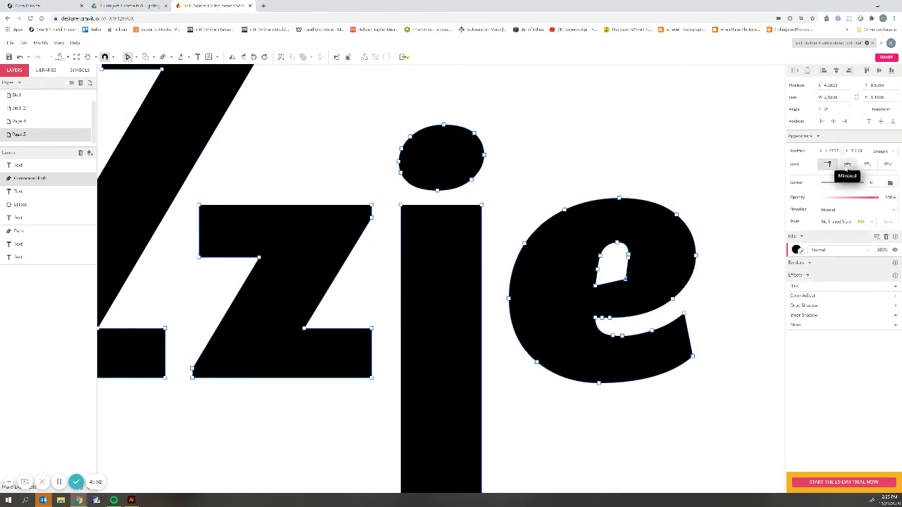
left_click(844, 167)
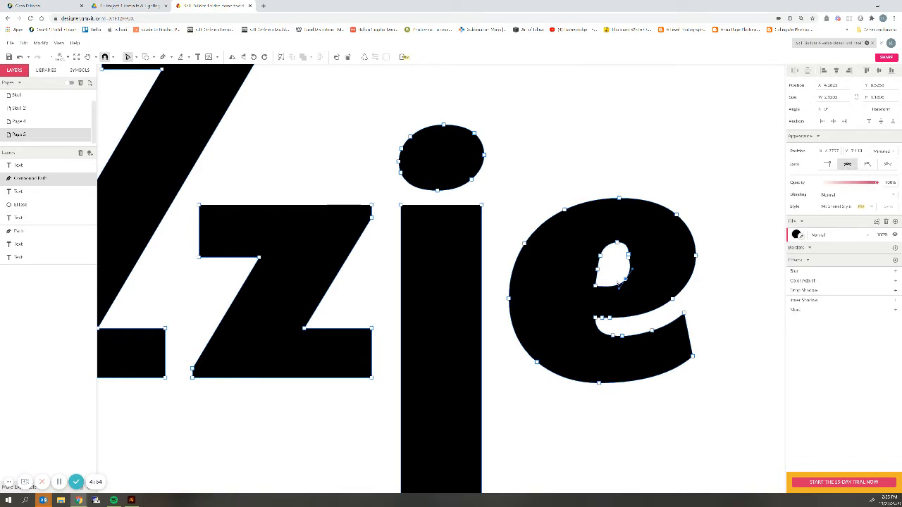
Give the lower-left anchor point of the e's inner opening a Mirrored joint and pull it outward to the left.
left_click(596, 285)
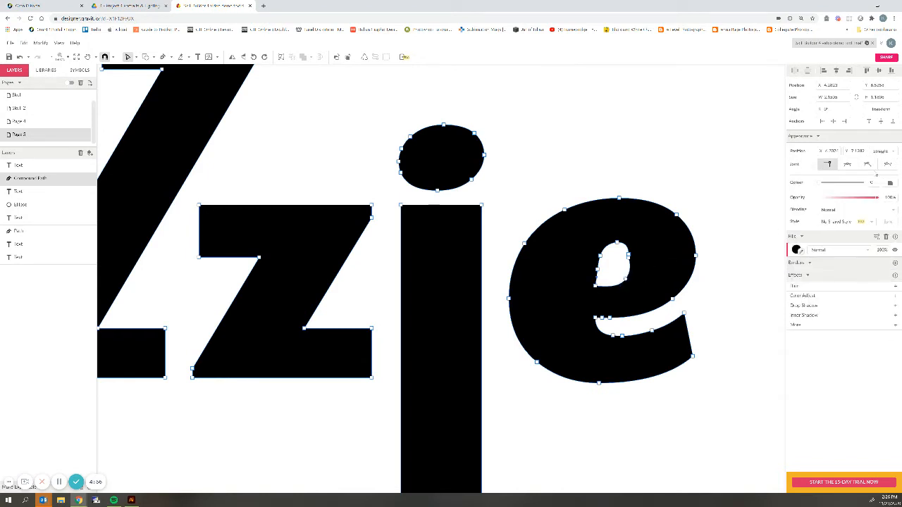
left_click(848, 164)
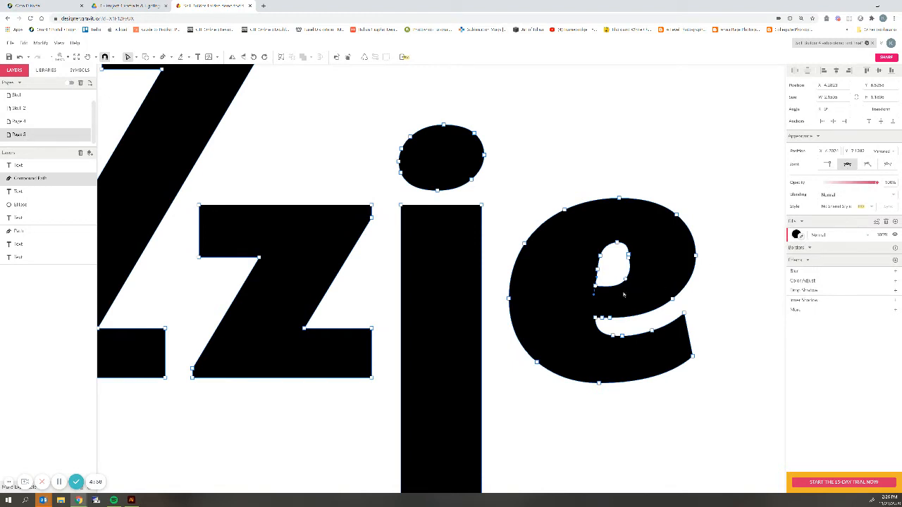
left_click_drag(595, 289, 587, 282)
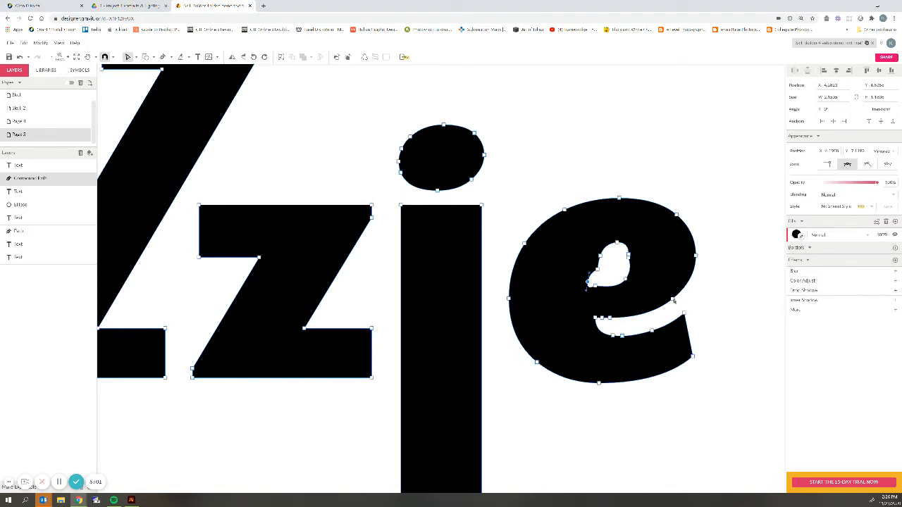
left_click(594, 286)
left_click(709, 357)
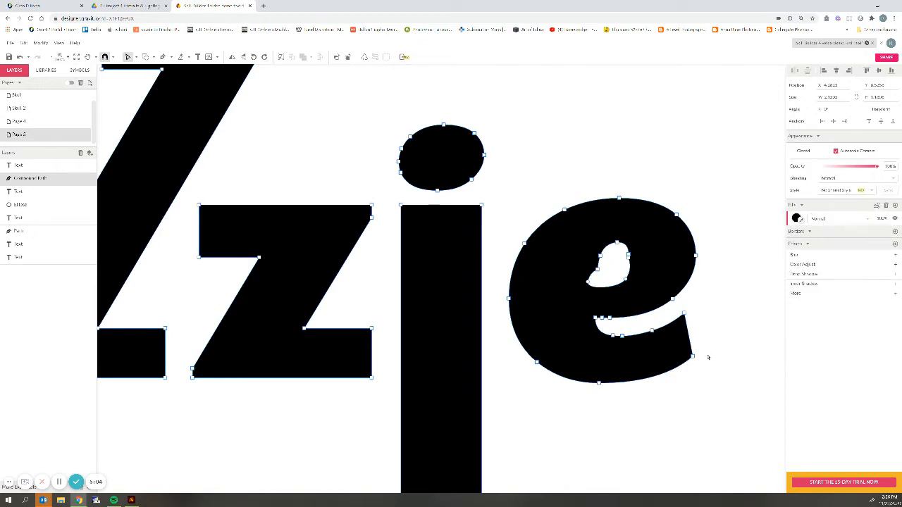
Delete the pulled-out anchor point of the e's inner opening and give the neighbouring left anchor point a Mirrored joint, adjusting its curve.
left_click(588, 283)
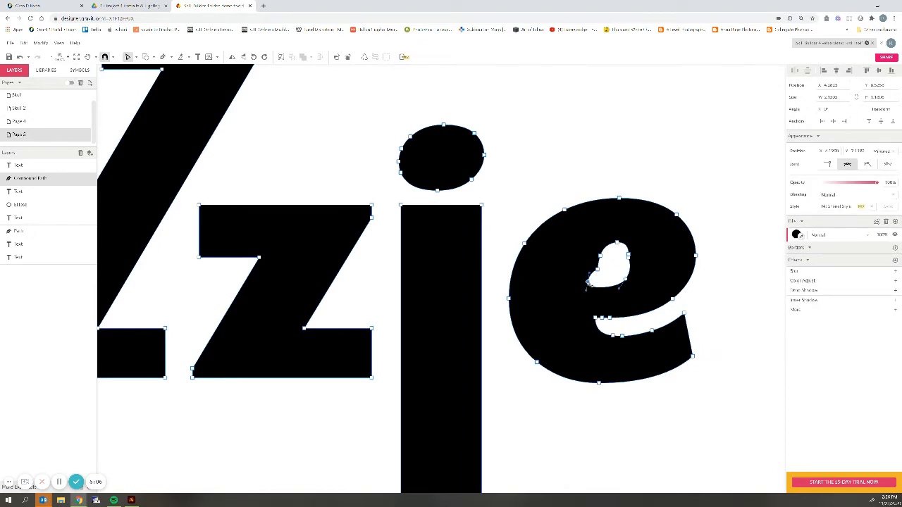
key("Delete")
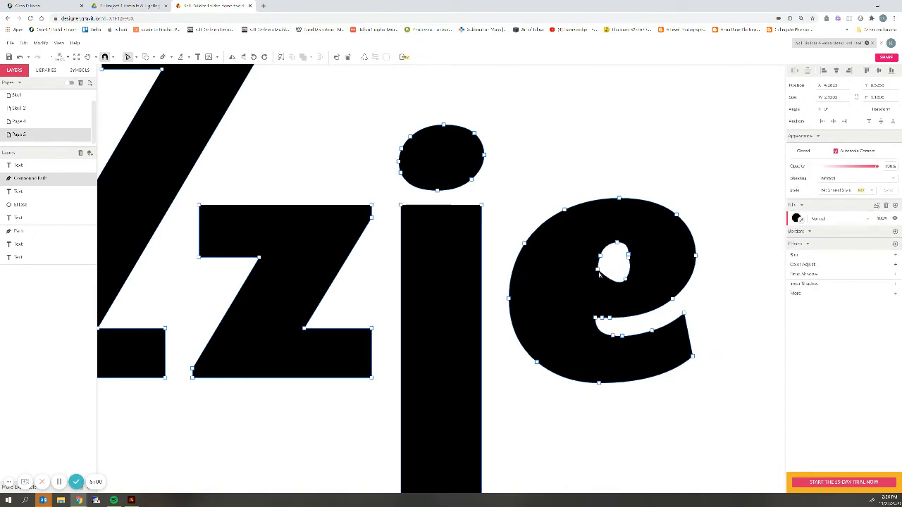
left_click(598, 272)
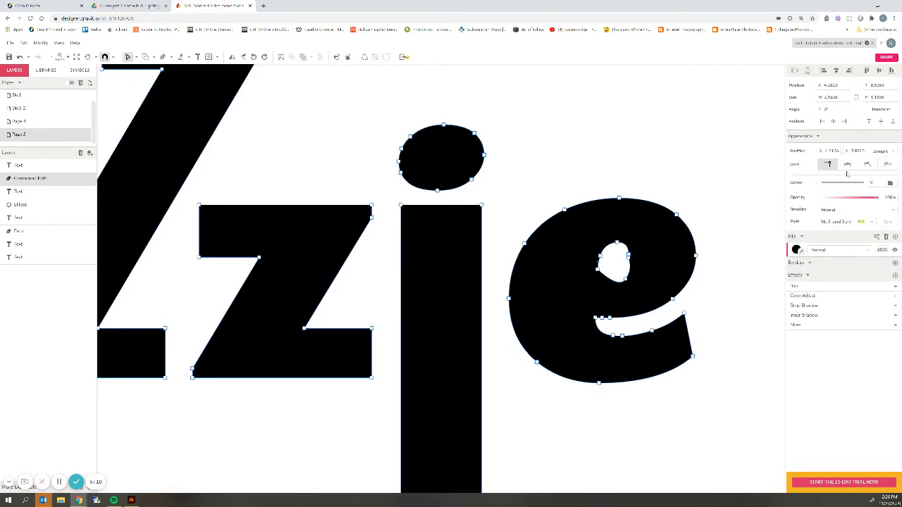
left_click(846, 169)
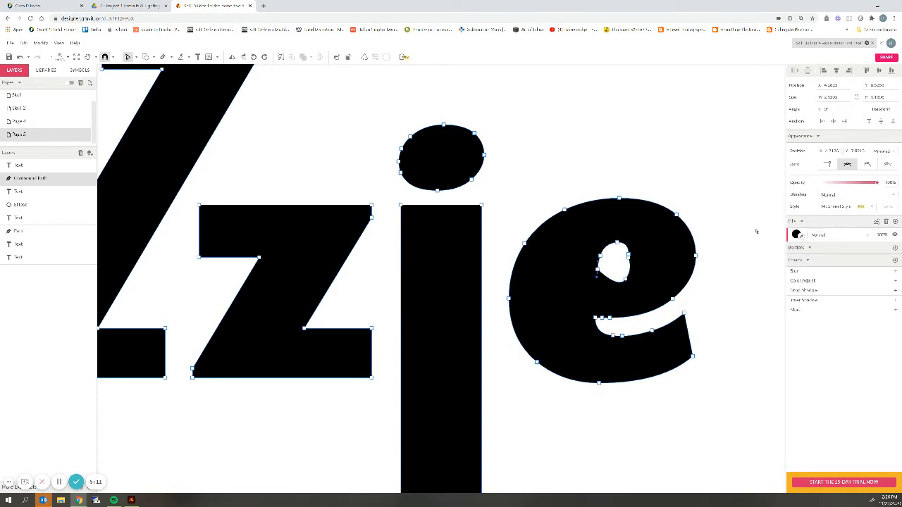
left_click(625, 279)
left_click(598, 272)
mouse_move(599, 287)
left_mouse_down()
mouse_move(616, 286)
mouse_move(595, 282)
mouse_move(597, 272)
mouse_move(596, 281)
left_mouse_up()
Undo the e's edits back to before its lower-left inner anchor point received a Mirrored joint.
key("ctrl+z")
key("ctrl+z")
key("ctrl+z")
key("ctrl+z")
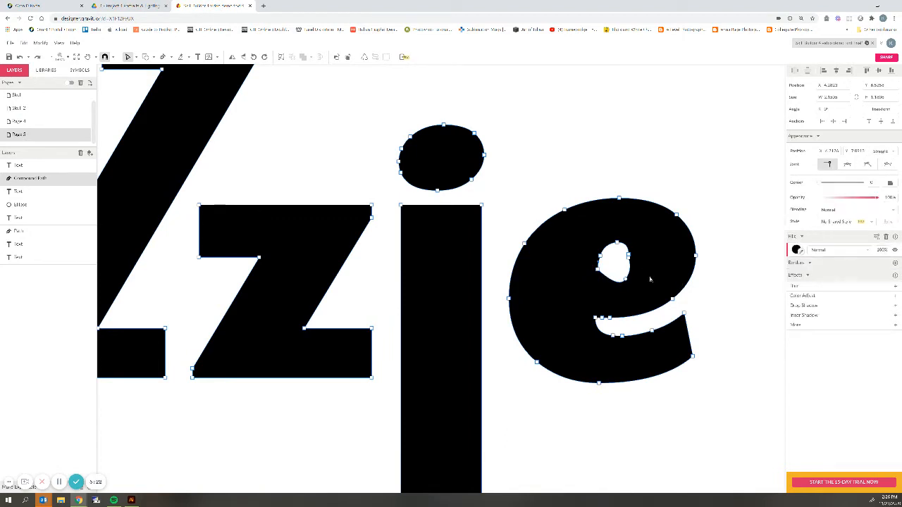
key("ctrl+z")
key("ctrl+z")
Move the original "Ozzie" text closer to the customized lettering, just above and to the right of it.
key("ctrl+minus")
key("ctrl+minus")
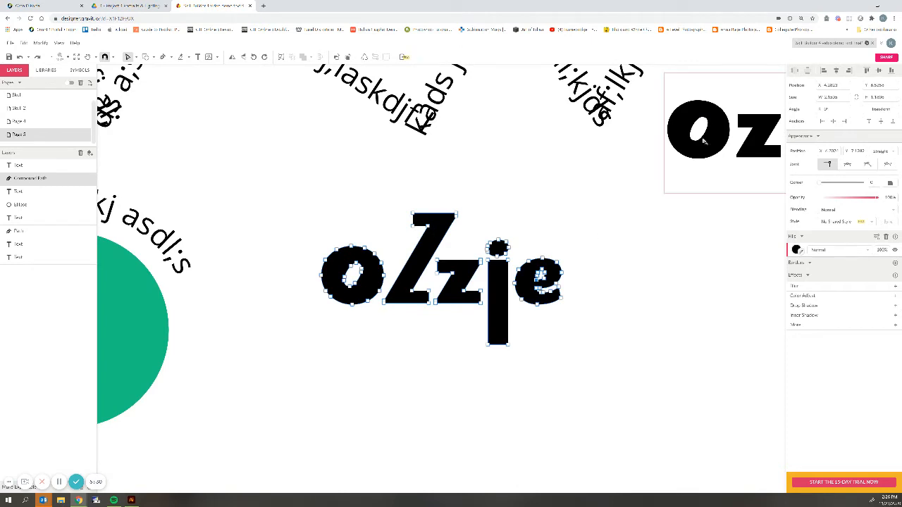
left_click_drag(699, 144, 629, 184)
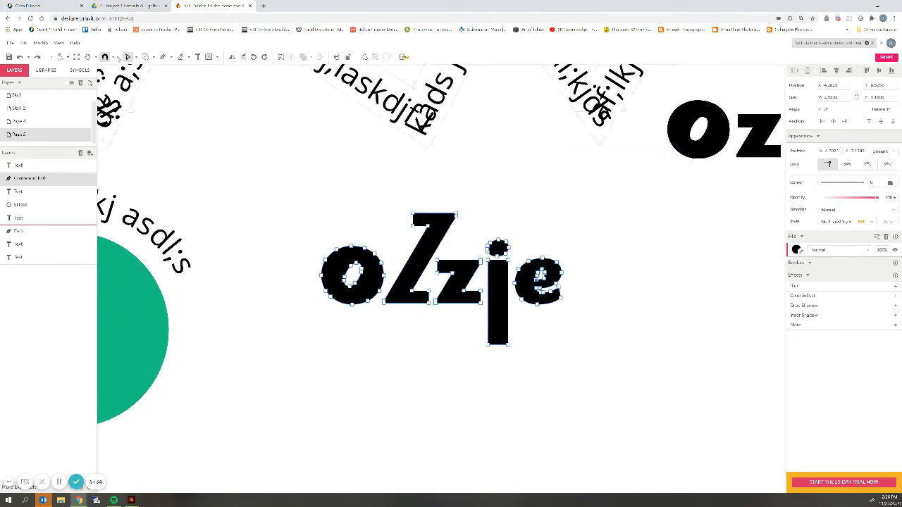
left_click(127, 57)
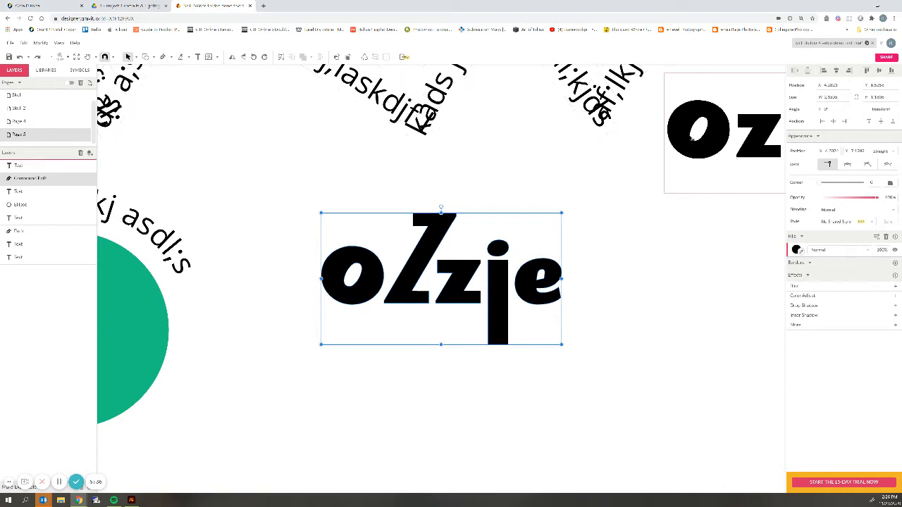
left_click_drag(691, 141, 559, 167)
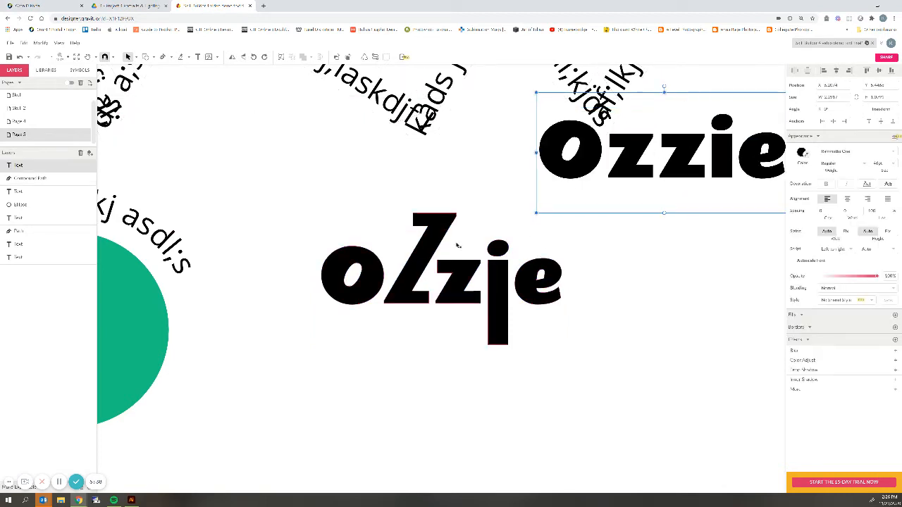
Add a magenta border to the customized lettering and set its width to 2 pt.
left_click(308, 261)
left_click_drag(639, 354, 277, 224)
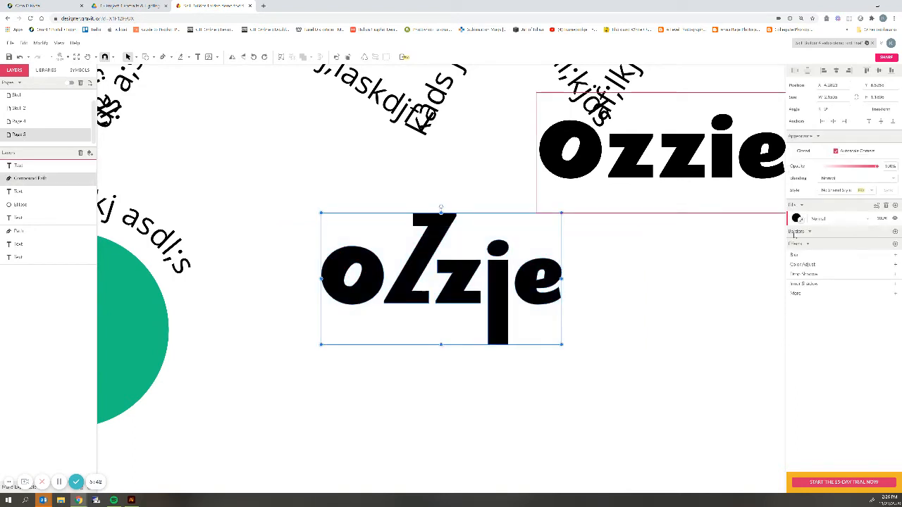
left_click(895, 231)
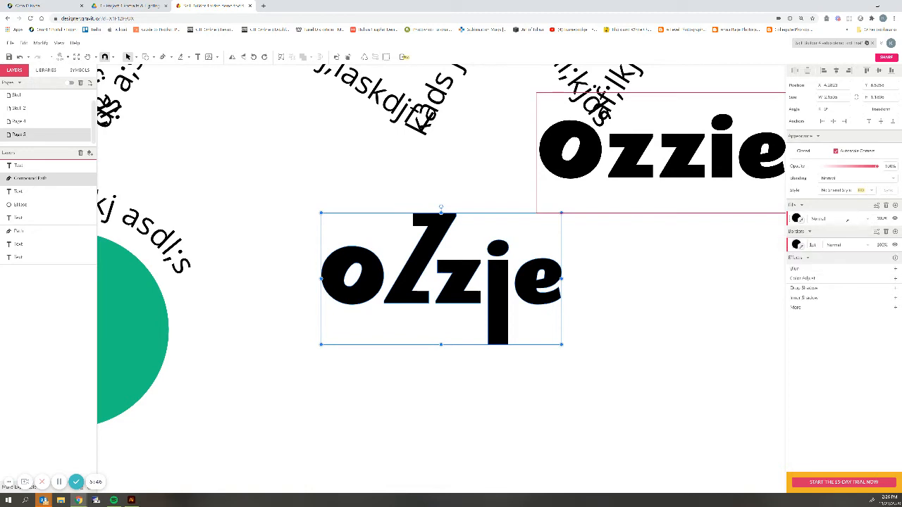
left_click(869, 221)
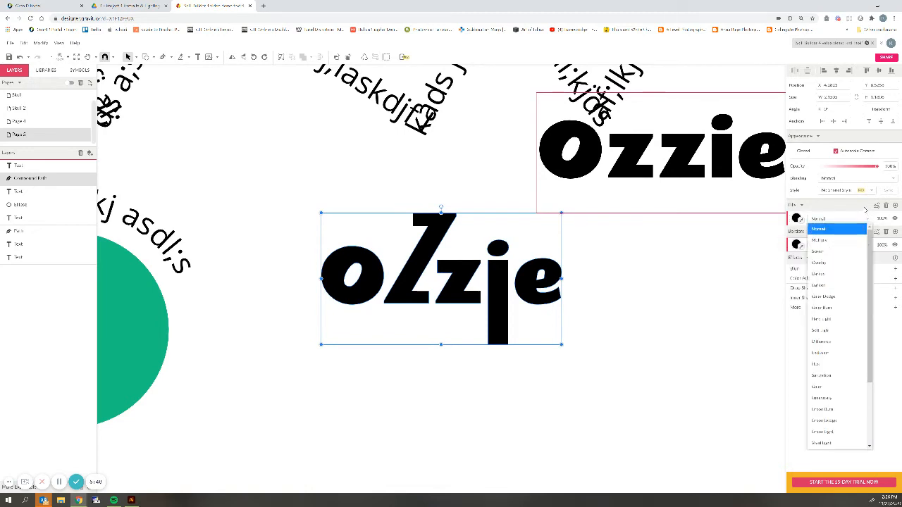
left_click(825, 230)
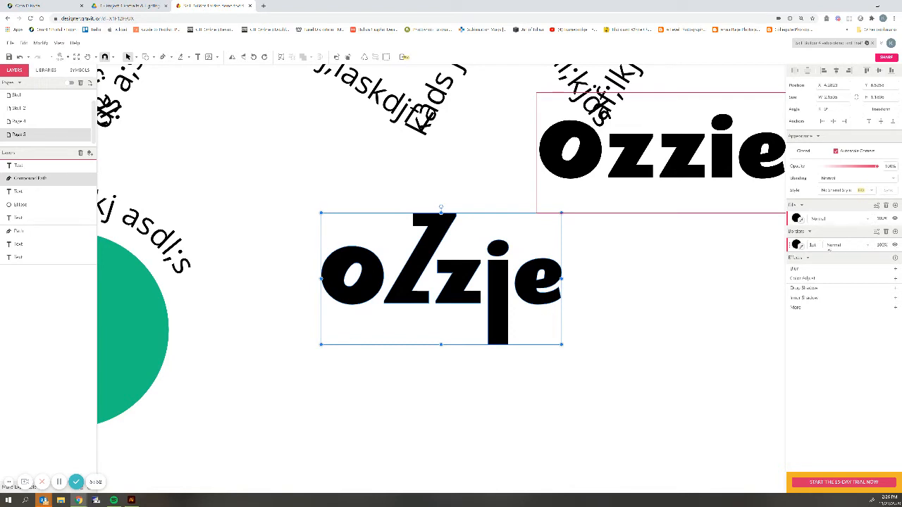
left_click(796, 245)
left_click(821, 259)
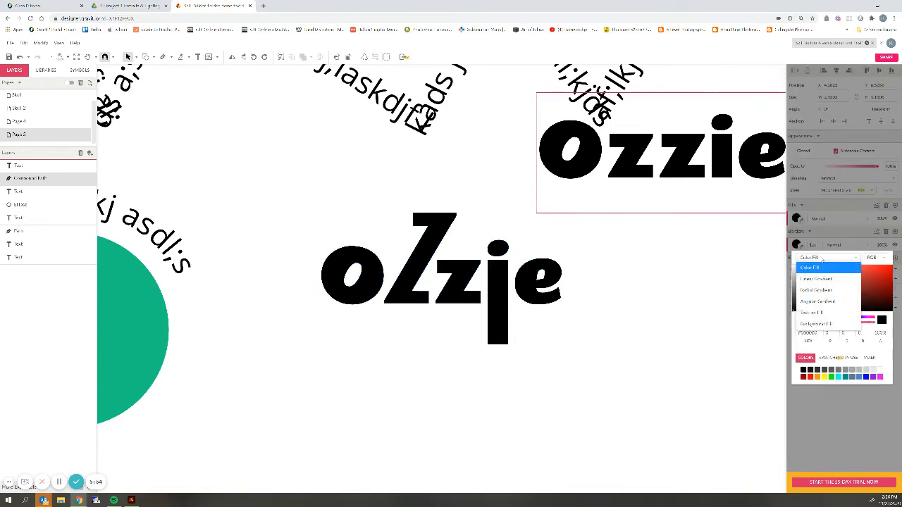
left_click(818, 258)
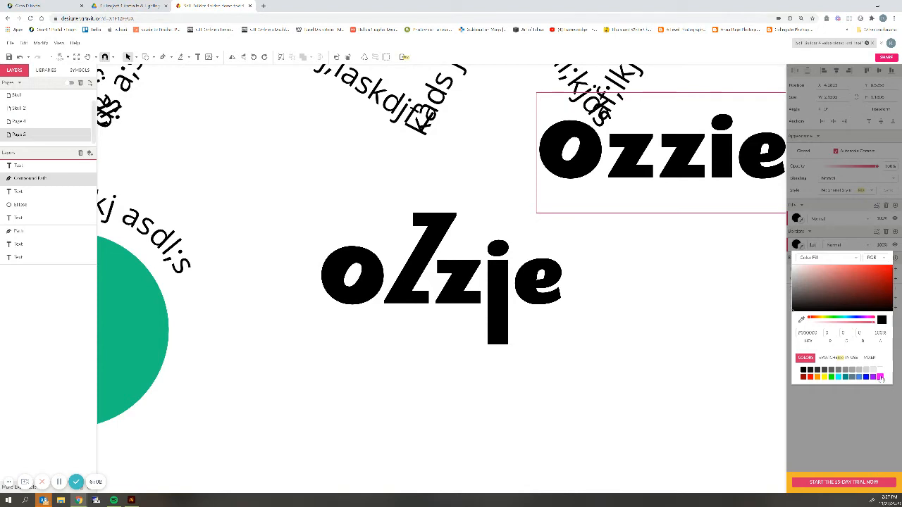
left_click(880, 377)
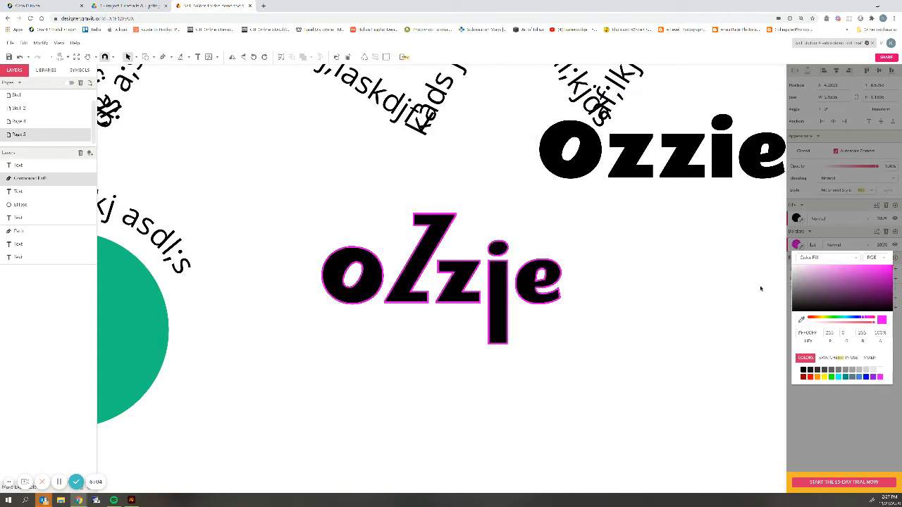
left_click(826, 233)
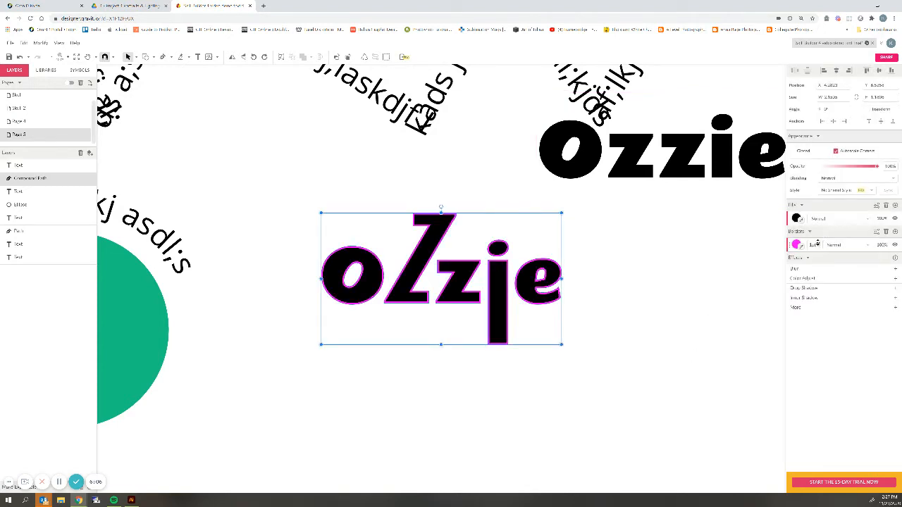
scroll(813, 245, "up", 1)
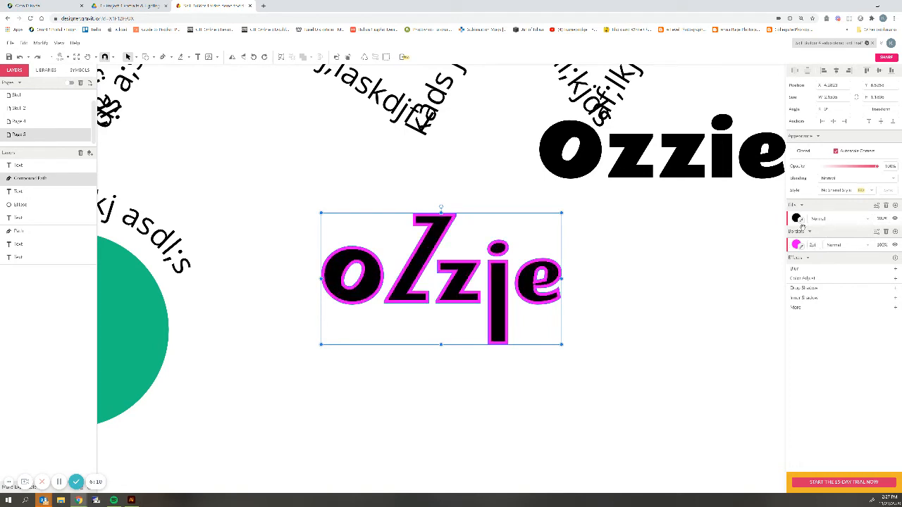
Change the customized lettering's fill to a linear gradient.
left_click(796, 218)
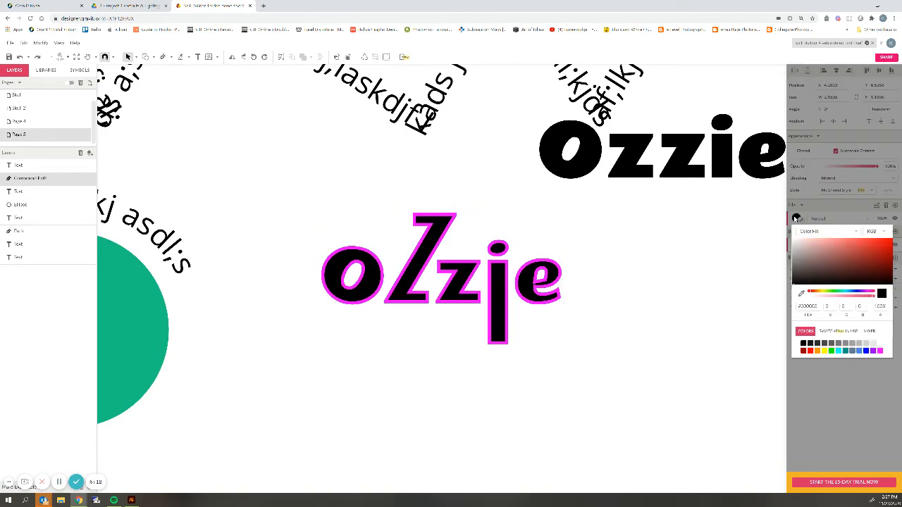
left_click(812, 231)
left_click(821, 255)
left_click(735, 343)
Add a magenta 1 pt border to the original "Ozzie" text.
left_click(616, 169)
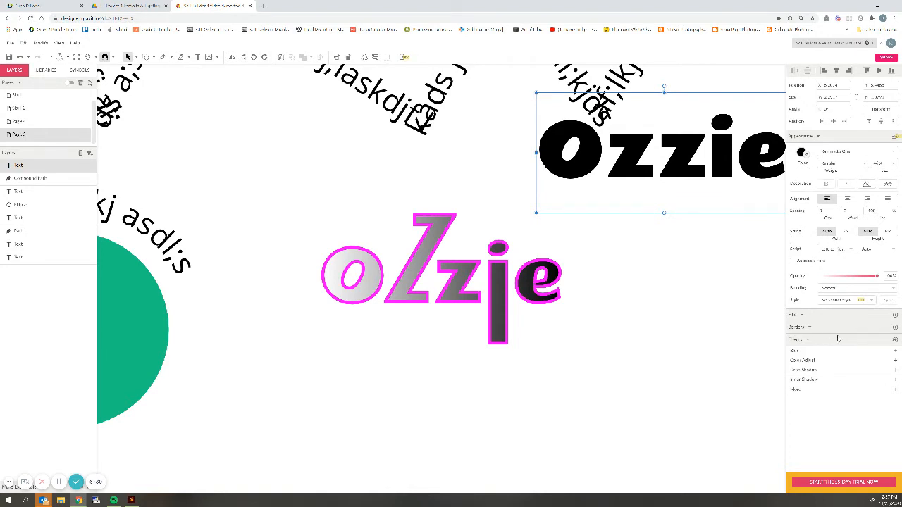
left_click(895, 328)
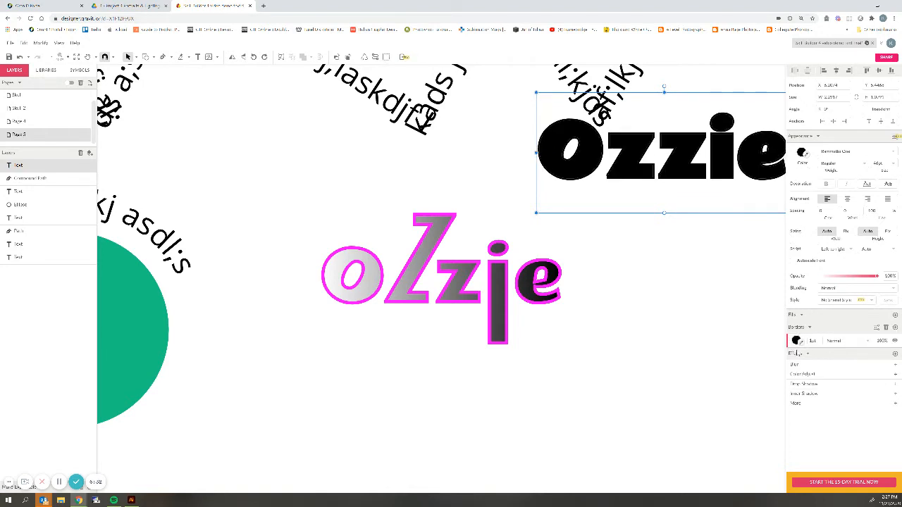
left_click(796, 342)
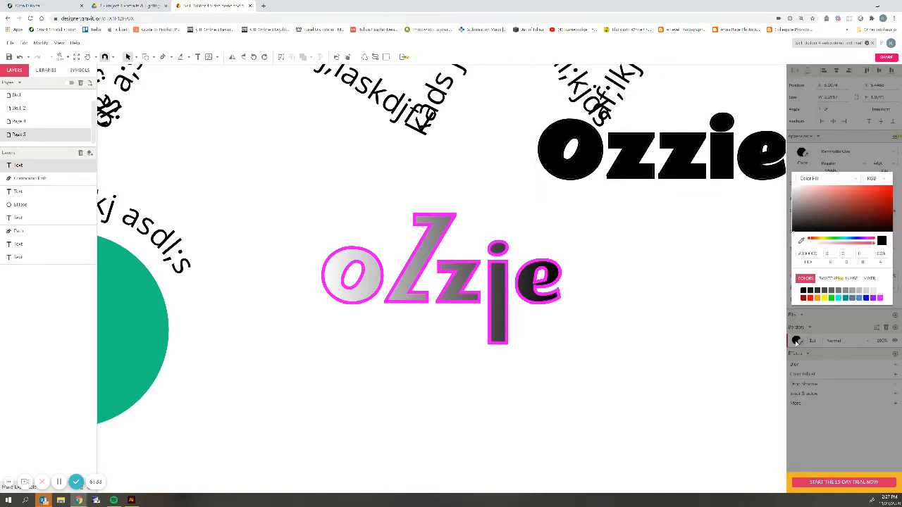
left_click(880, 298)
left_click(696, 304)
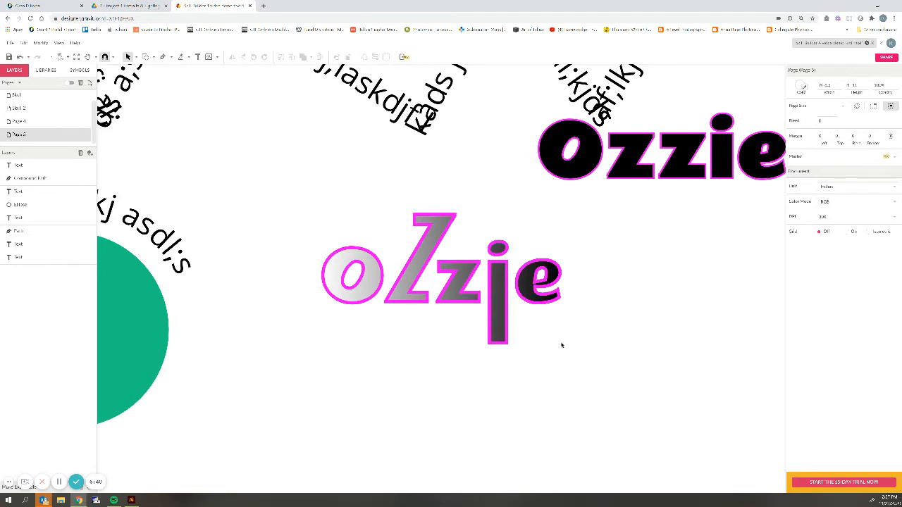
Switch the customized lettering's fill from the gradient to a solid black Color Fill.
left_click(505, 315)
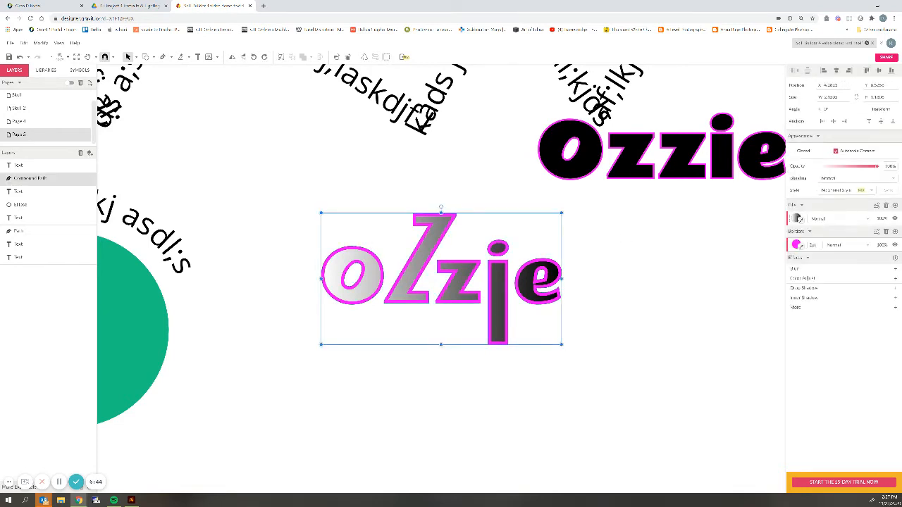
left_click(797, 219)
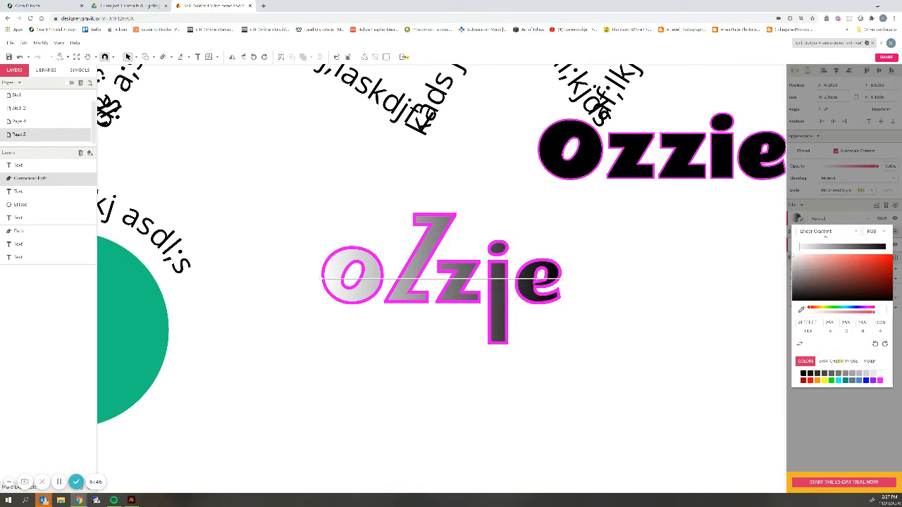
left_click(828, 231)
left_click(823, 245)
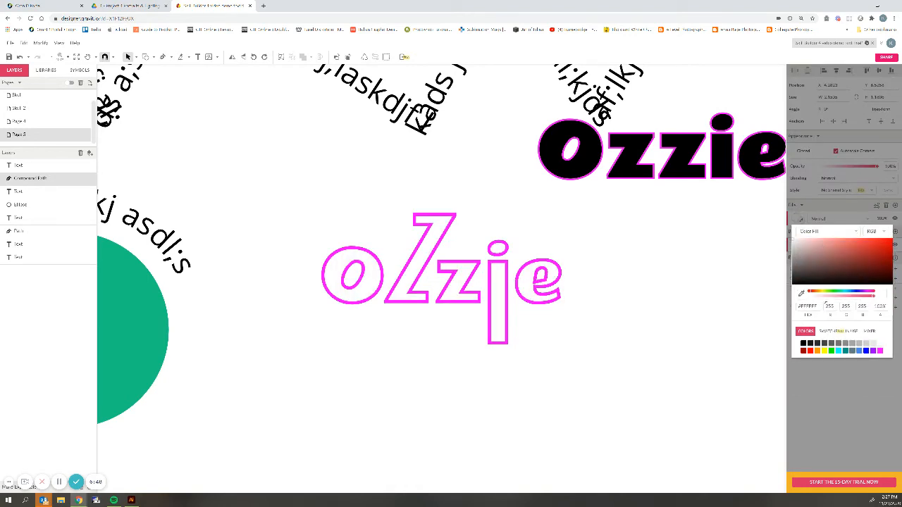
left_click(712, 343)
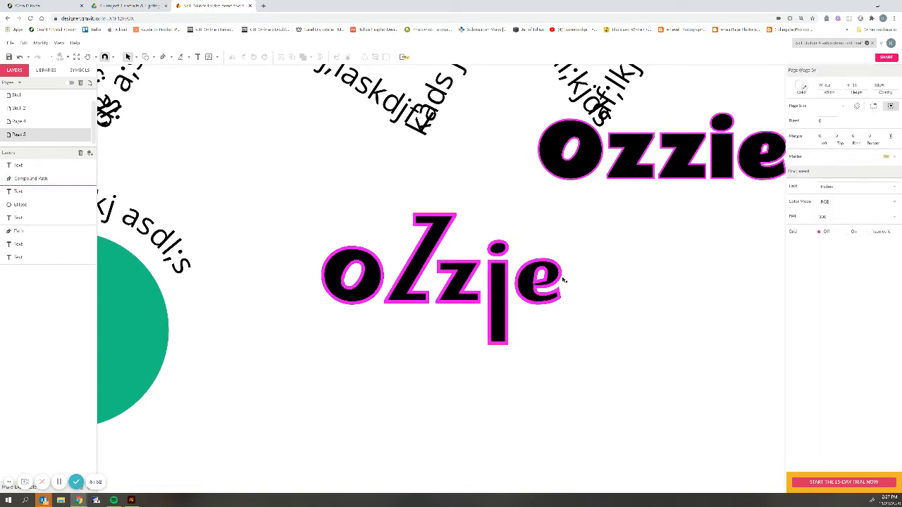
Set the customized lettering's border width to 1 pt.
left_click(437, 241)
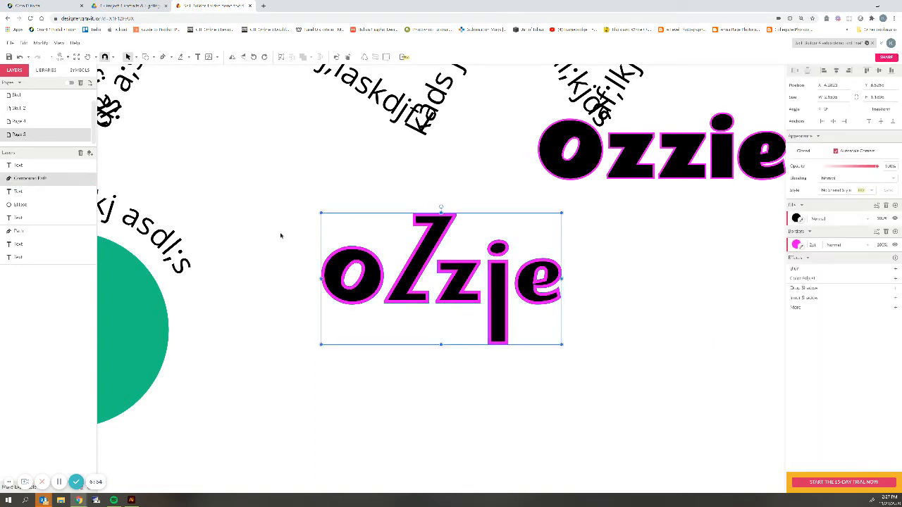
left_click(814, 245)
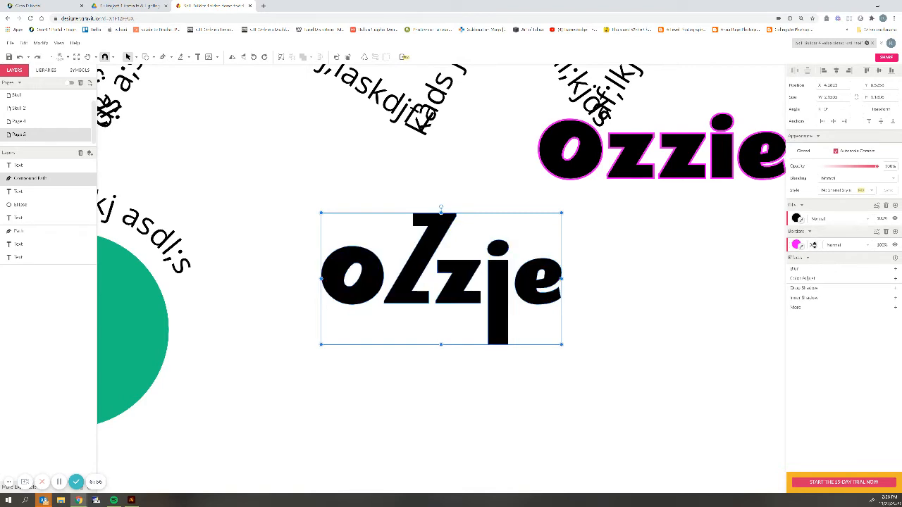
left_click(814, 244)
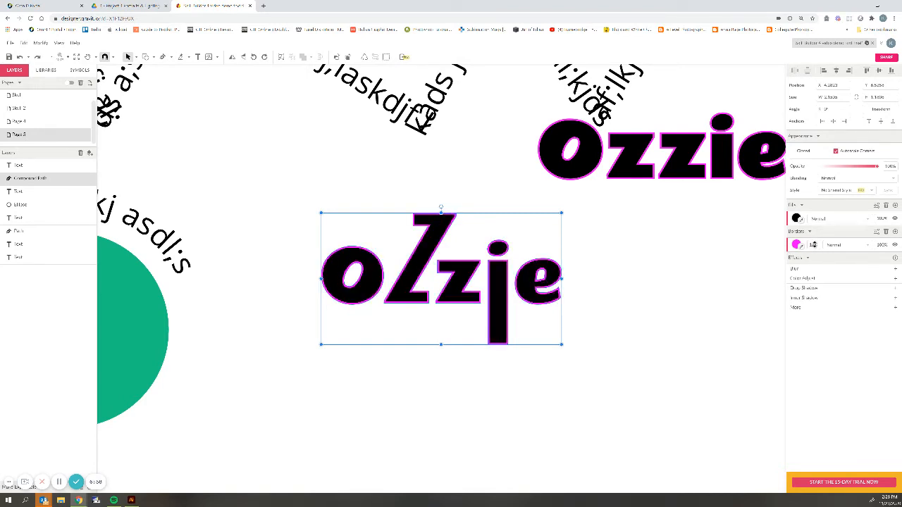
left_click(689, 293)
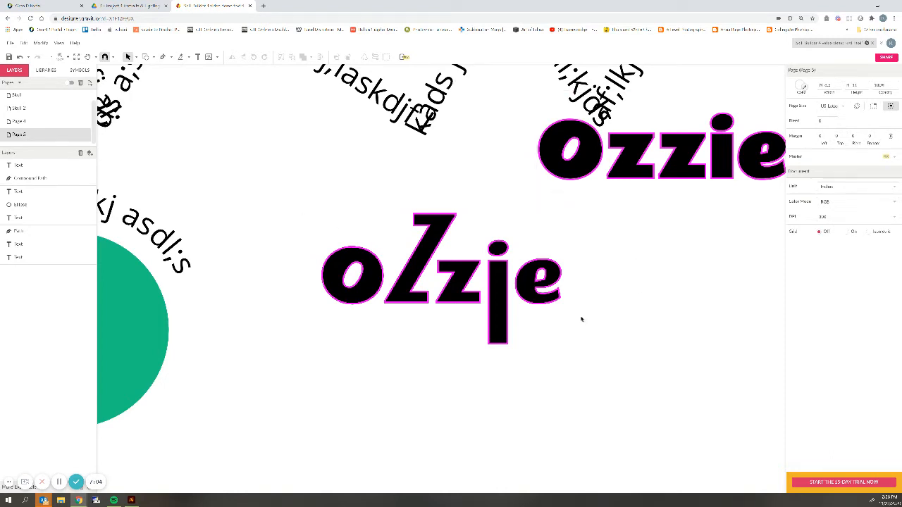
Add a Blur effect to the customized lettering and adjust its radius.
left_click_drag(299, 207, 380, 255)
left_click(594, 332)
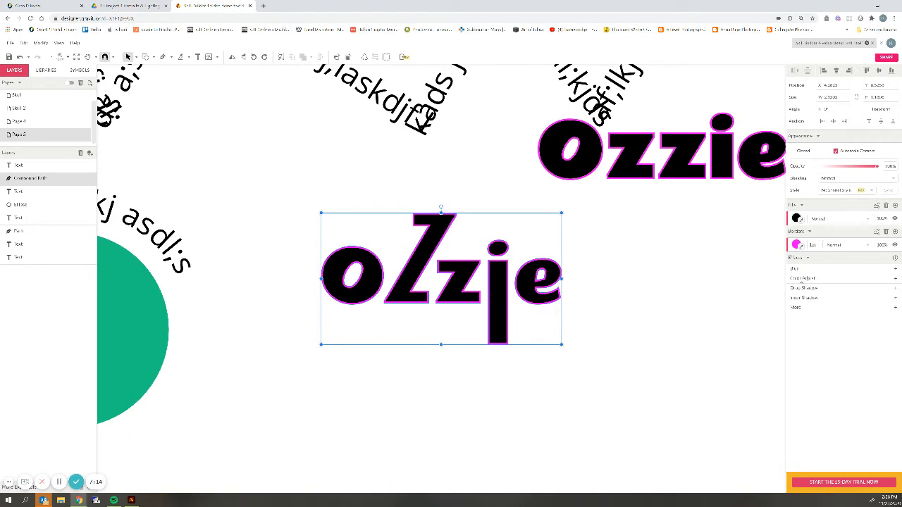
left_click(800, 269)
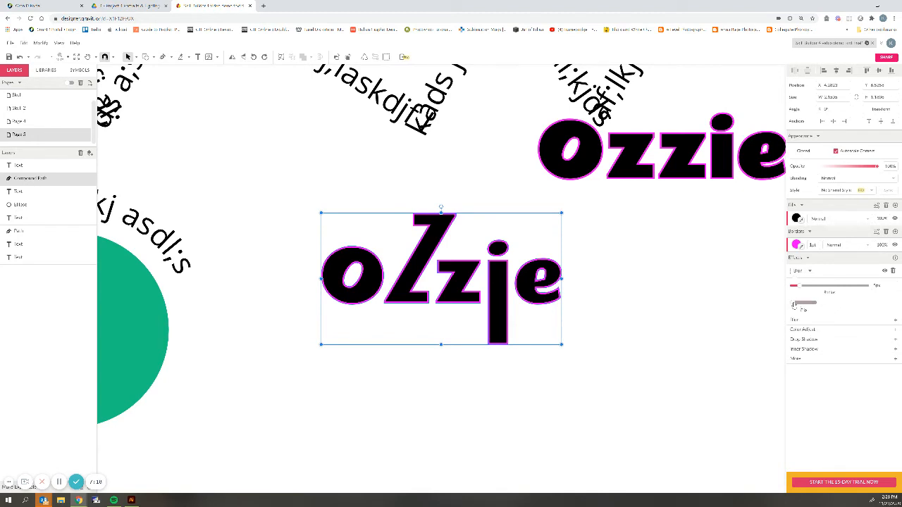
mouse_move(799, 288)
left_mouse_down()
mouse_move(845, 289)
mouse_move(794, 286)
left_mouse_up()
Try a second Blur effect with a much larger radius on the customized lettering, and undo it.
left_click(824, 320)
left_click_drag(792, 340, 821, 338)
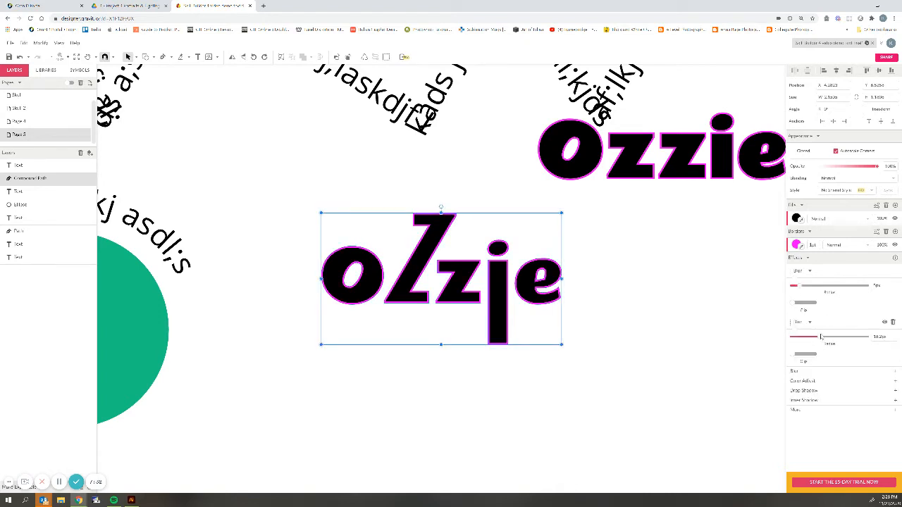
key("ctrl+z")
key("ctrl+z")
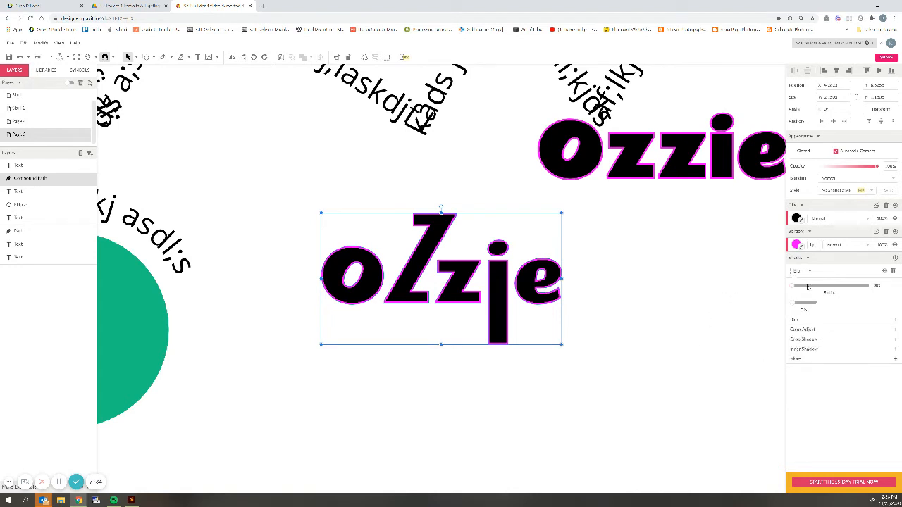
Add a Drop Shadow effect to the customized lettering and keep its Blur effect's radius at 0 px.
left_click(822, 343)
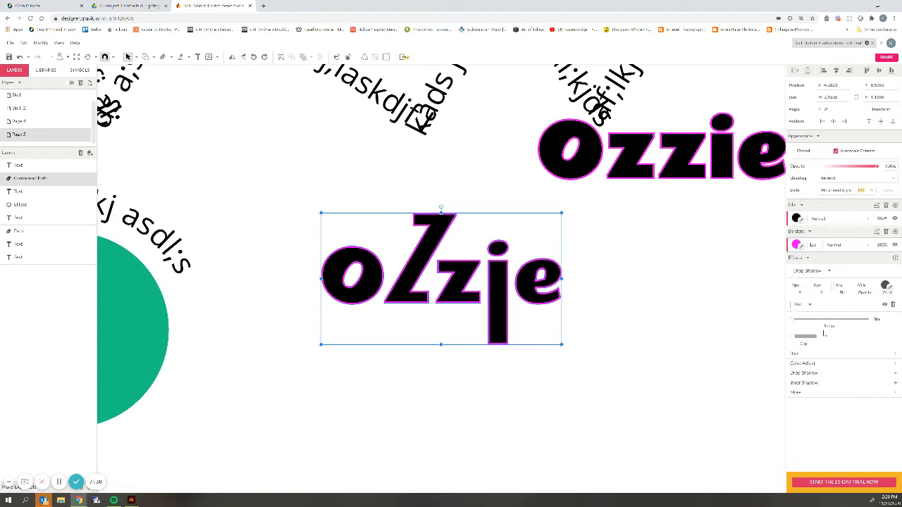
mouse_move(792, 321)
left_mouse_down()
mouse_move(812, 322)
mouse_move(775, 322)
left_mouse_up()
left_click(683, 267)
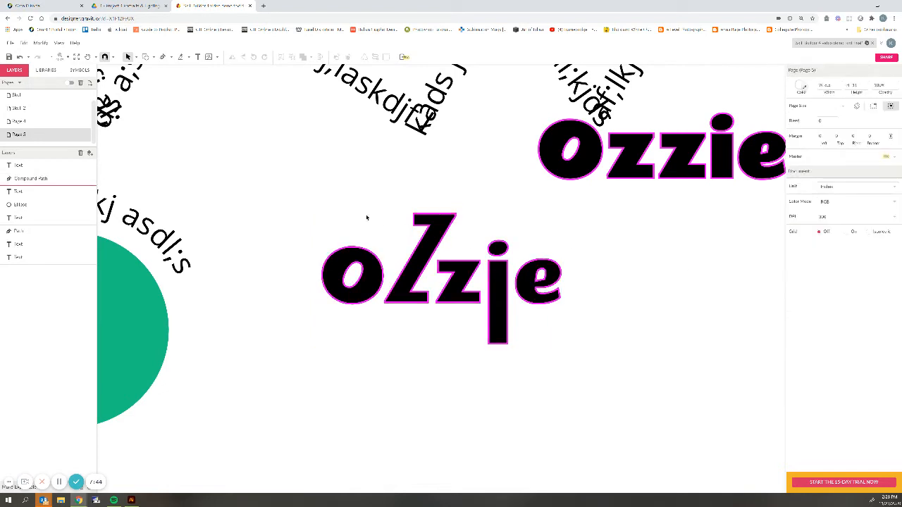
Add a Color Adjust effect to the customized lettering with all its anchor points selected, and collapse the effects list.
left_click_drag(322, 197, 566, 323)
left_click(603, 306)
left_click(139, 57)
left_click(147, 78)
left_click_drag(631, 318, 281, 228)
left_click_drag(651, 395, 309, 187)
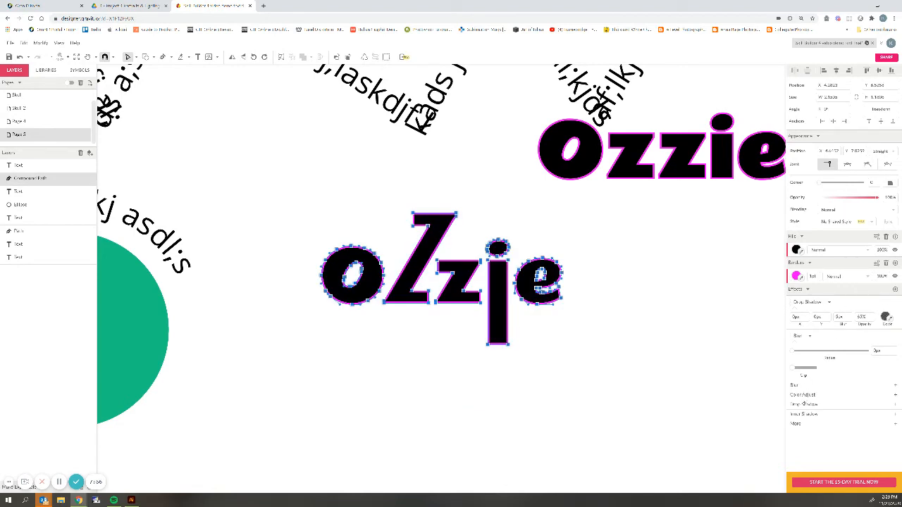
left_click(803, 395)
scroll(840, 380, "down", 1)
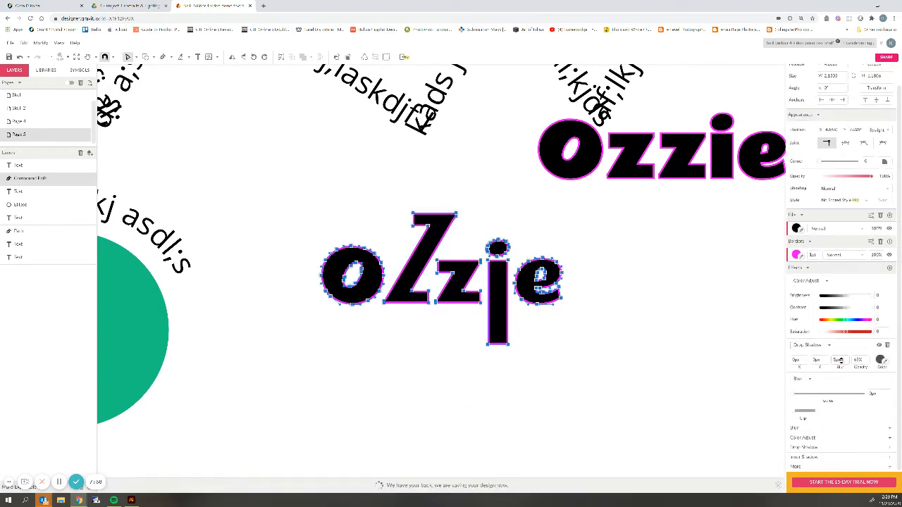
left_click(809, 268)
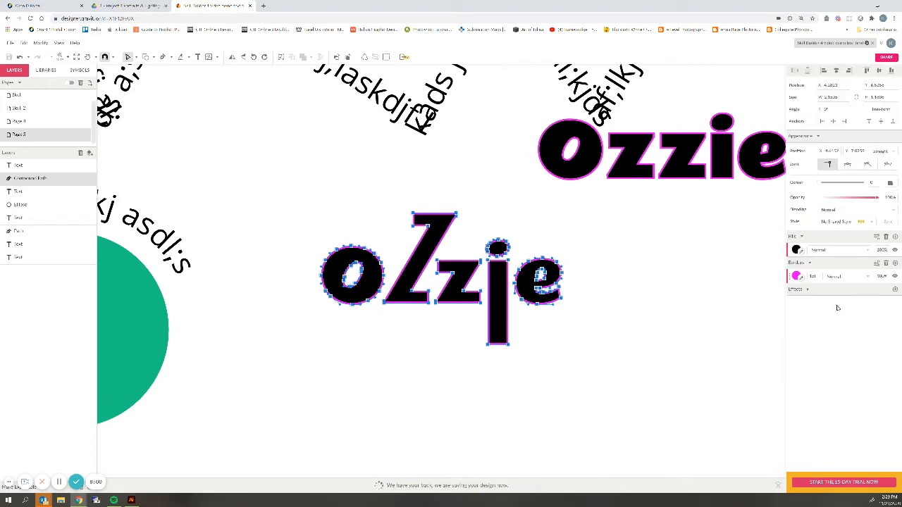
Add a Mirror effect to the customized lettering and raise the reflection's opacity slightly.
left_click(807, 289)
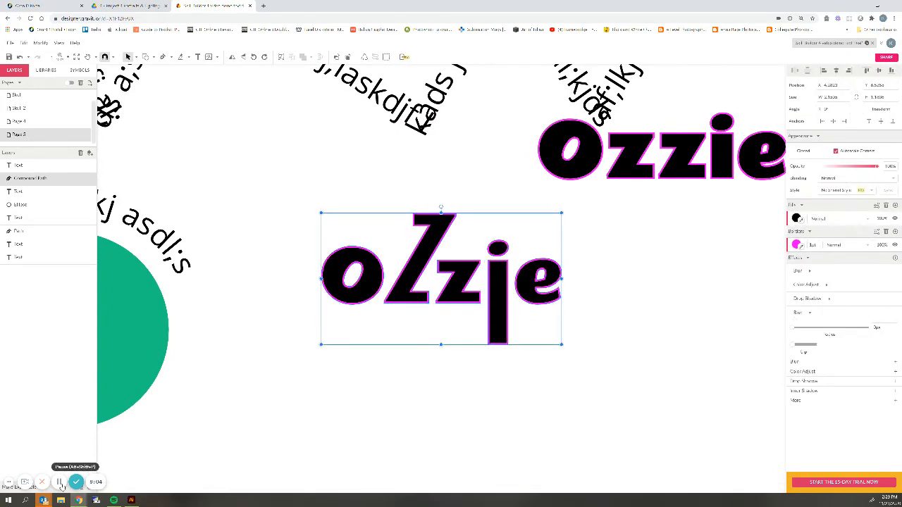
key("Escape")
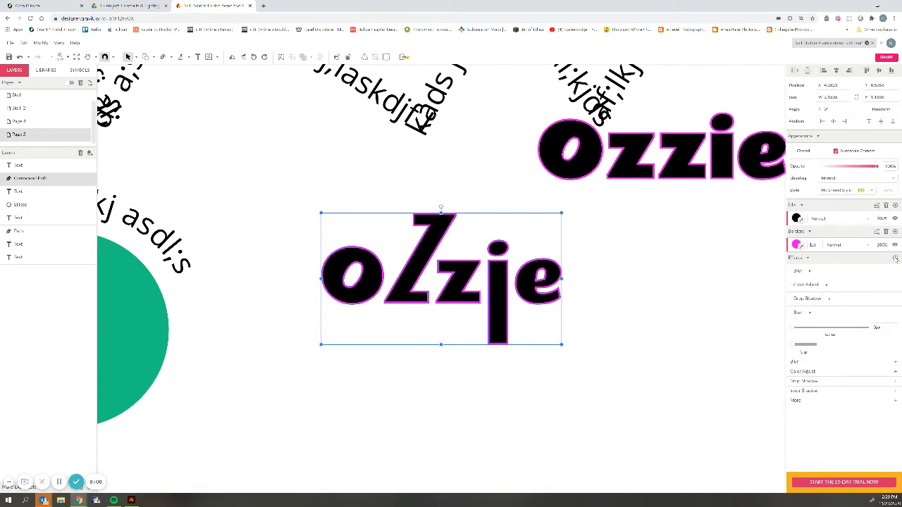
left_click(895, 258)
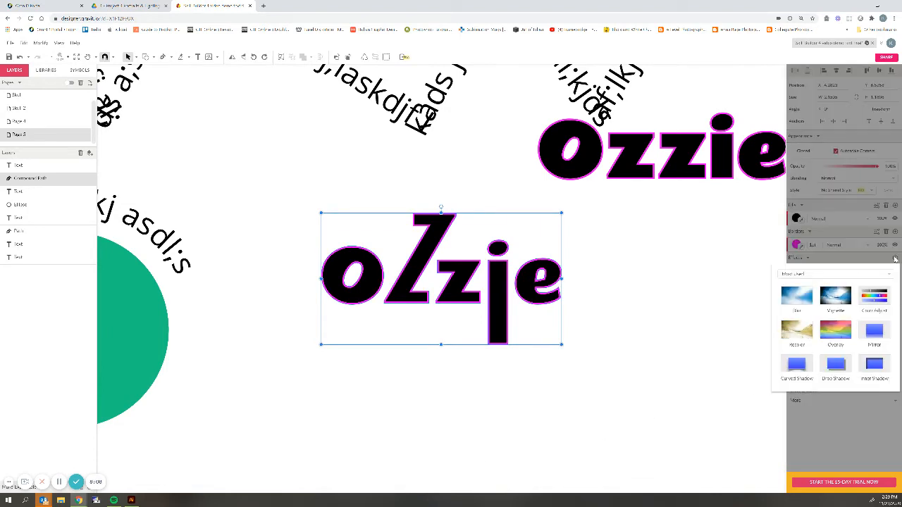
left_click(874, 334)
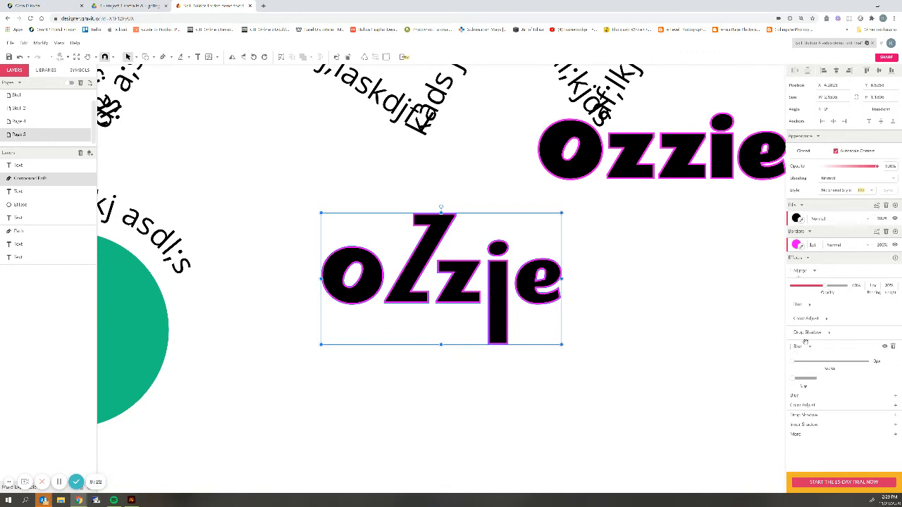
mouse_move(822, 292)
left_mouse_down()
mouse_move(836, 289)
mouse_move(826, 290)
left_mouse_up()
Try stretching the customized lettering taller from its lower edge, and undo it.
left_click_drag(441, 344, 444, 393)
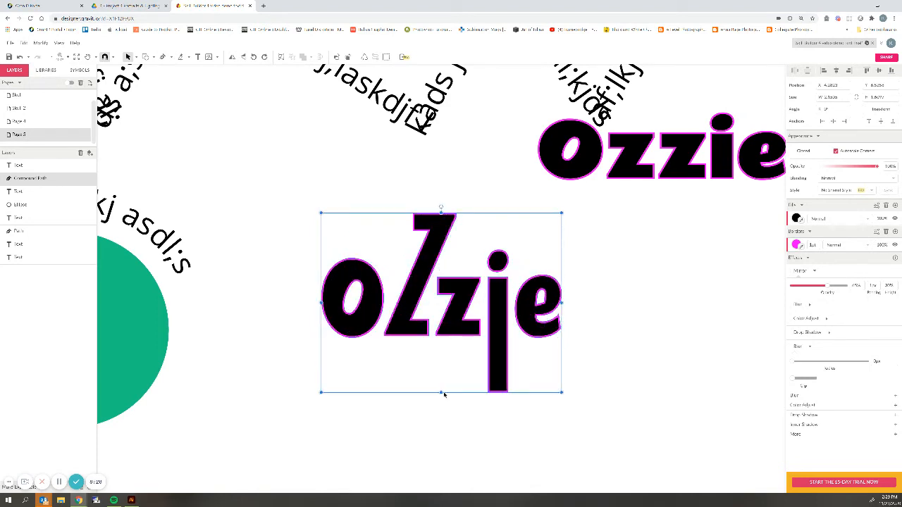
key("ctrl+z")
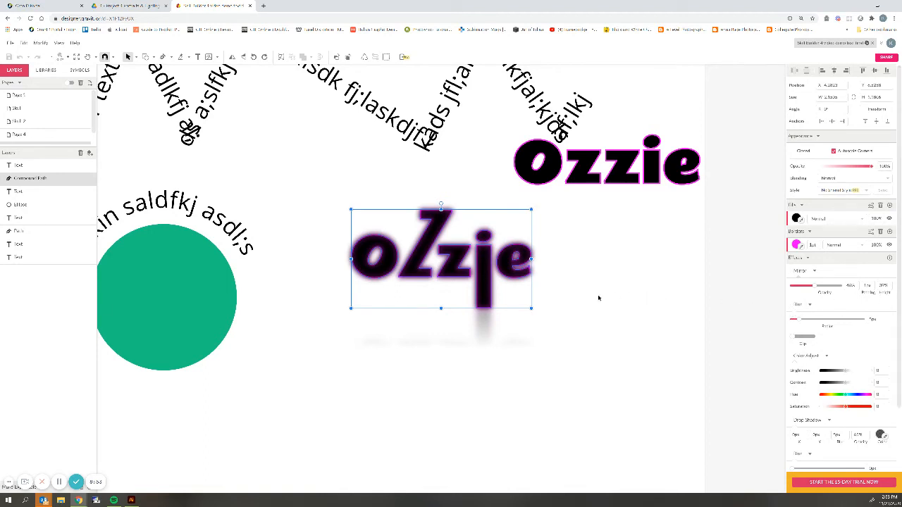
Remove the Blur effect listed below Mirror from the customized lettering and increase the Mirror effect's opacity and height.
left_click(886, 304)
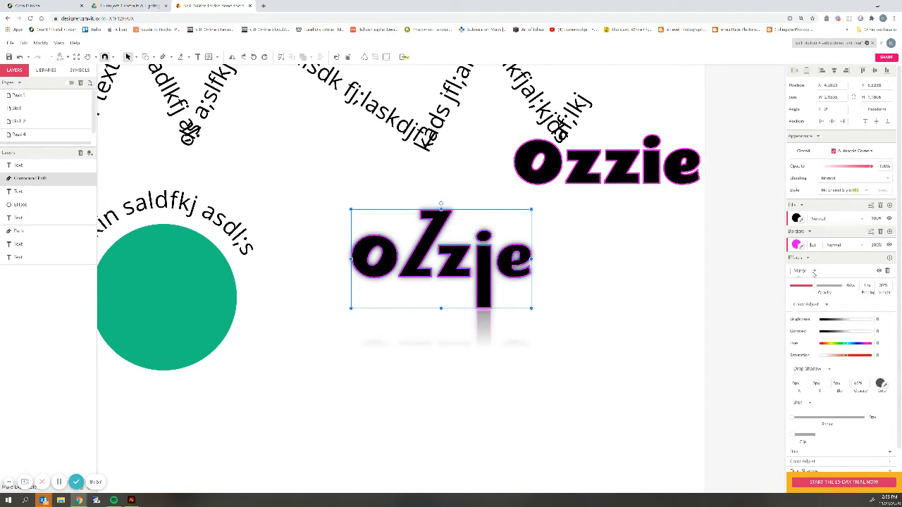
left_click_drag(816, 286, 883, 282)
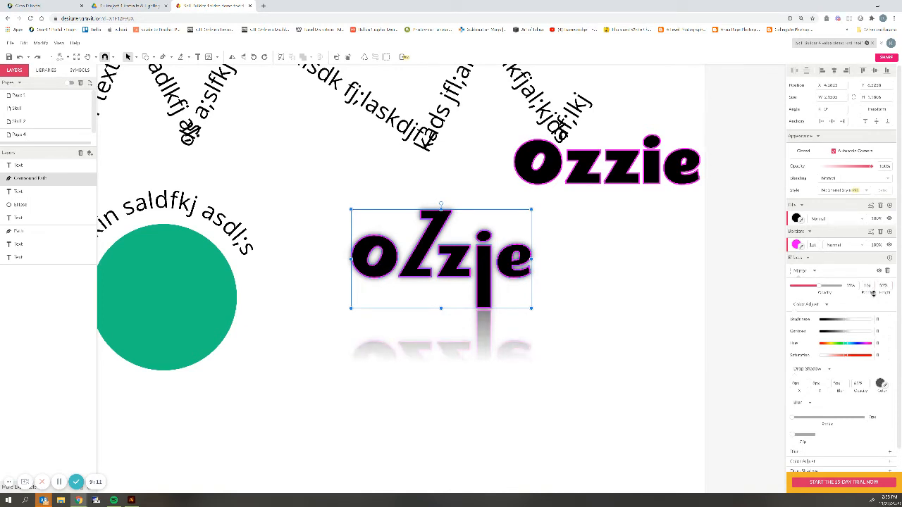
mouse_move(819, 286)
left_mouse_down()
mouse_move(855, 287)
mouse_move(810, 287)
mouse_move(817, 280)
left_mouse_up()
left_click(815, 273)
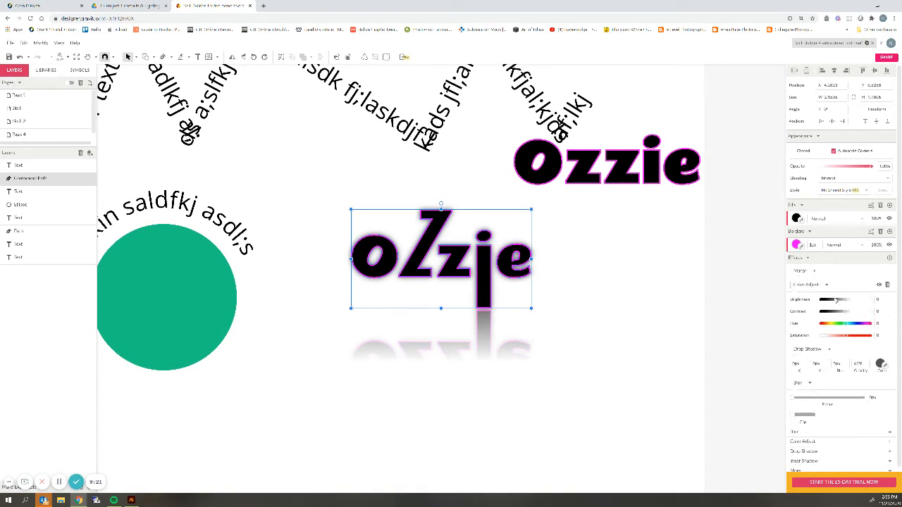
Add a second Color Adjust effect to the customized lettering and collapse the Color Adjust and Mirror settings.
left_click(828, 285)
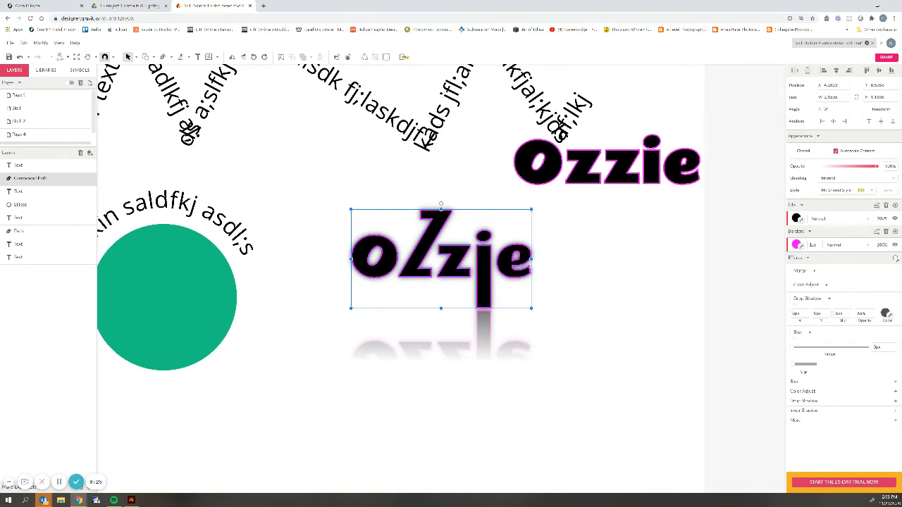
mouse_move(896, 260)
left_click(828, 392)
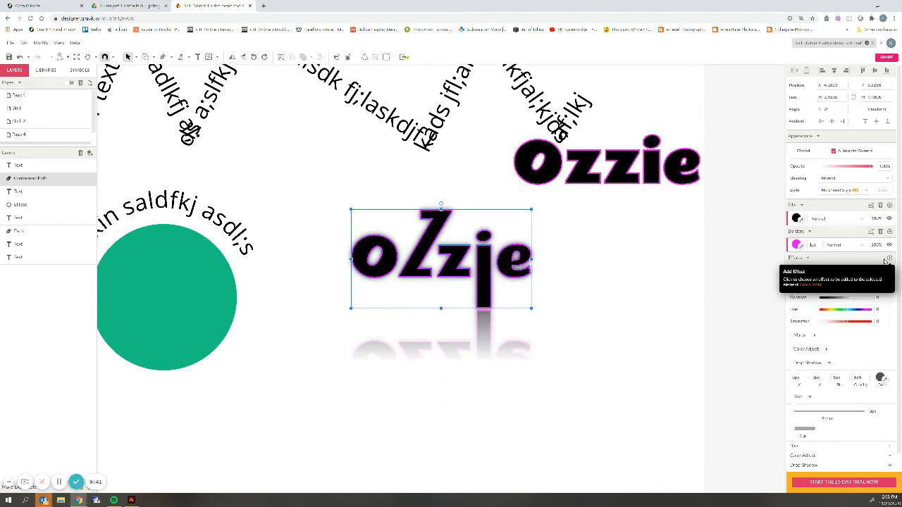
left_click(827, 272)
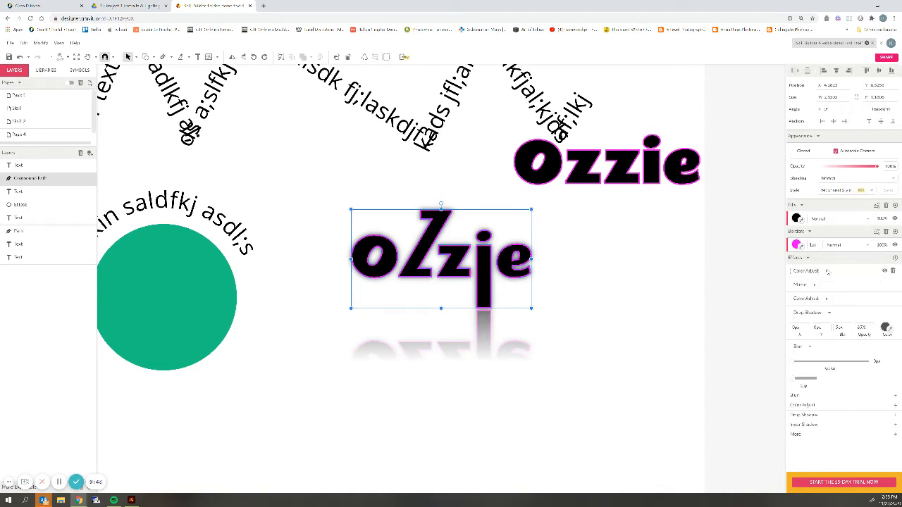
left_click(814, 286)
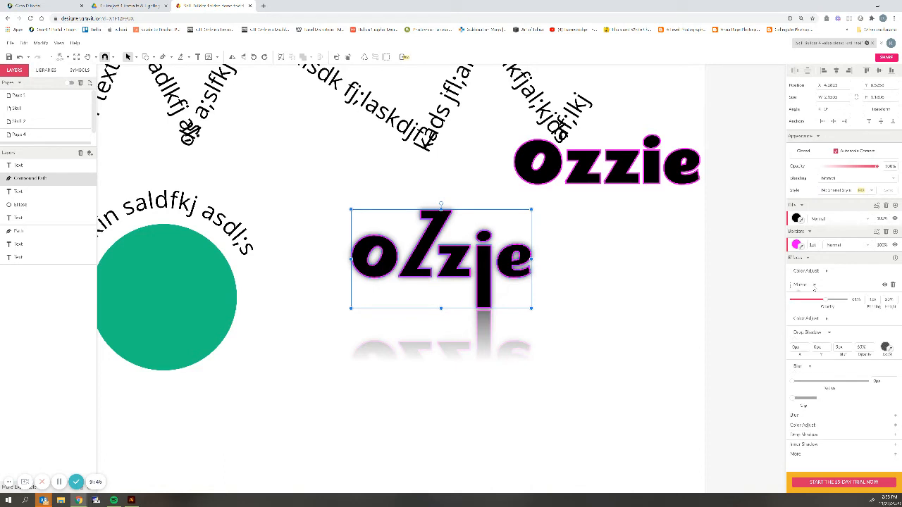
left_click(814, 285)
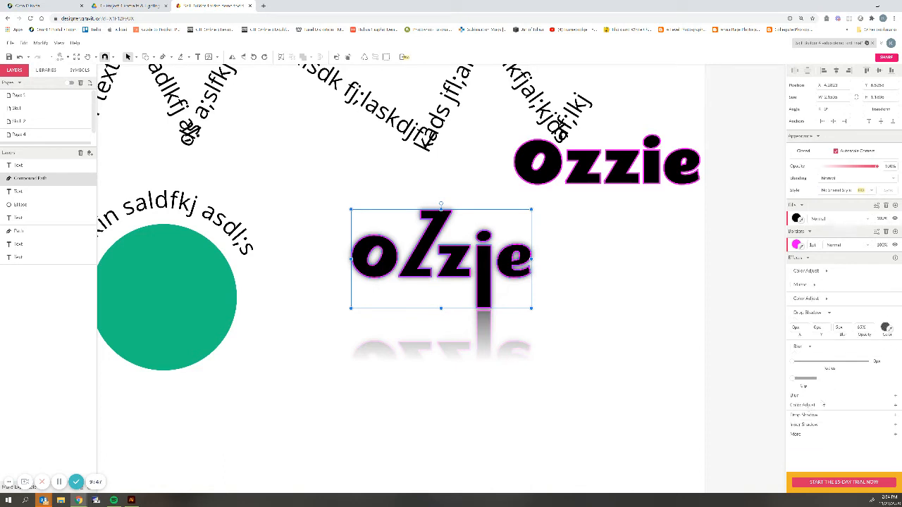
Try another Blur effect on the customized lettering and undo it.
left_click(864, 409)
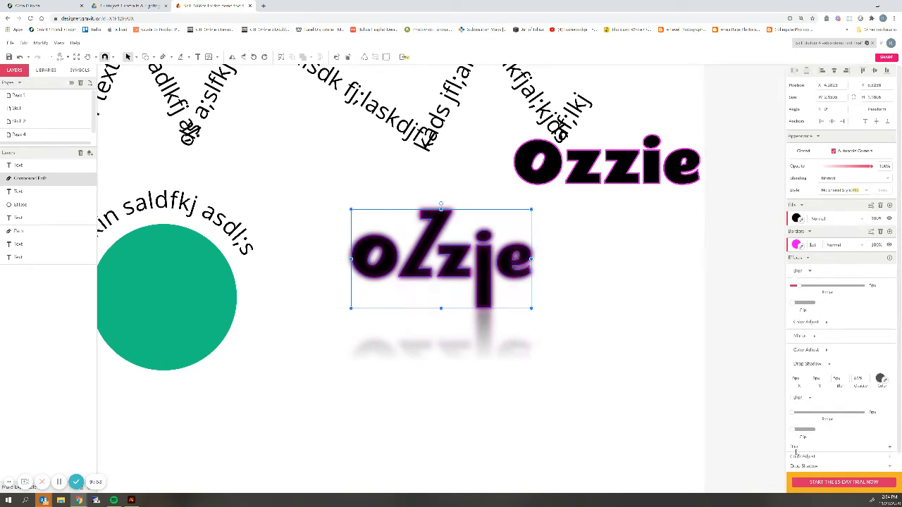
key("ctrl+z")
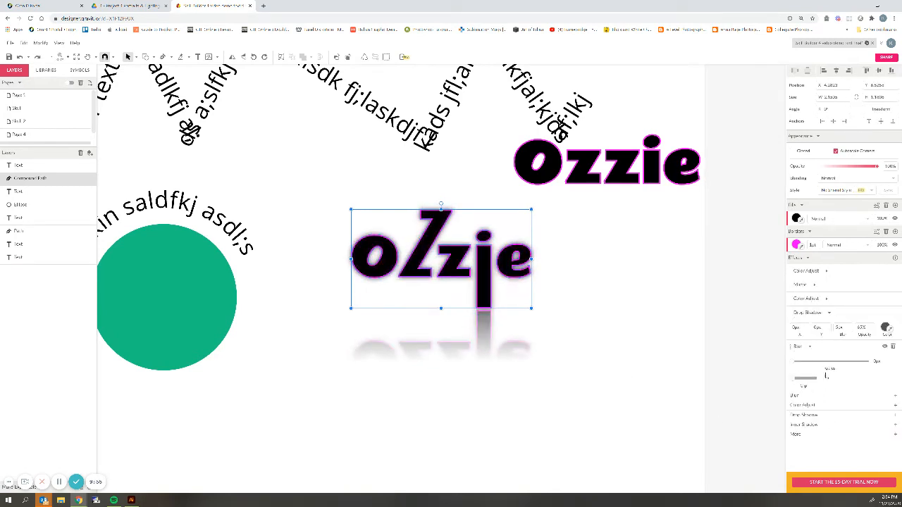
Try a second Drop Shadow effect on the customized lettering, and remove both Drop Shadow effects.
left_click(809, 416)
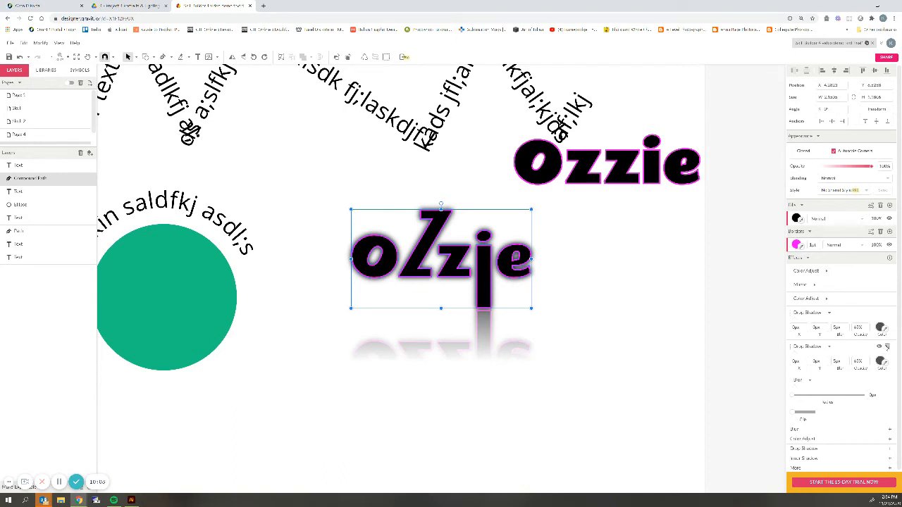
left_click(887, 348)
left_click(892, 313)
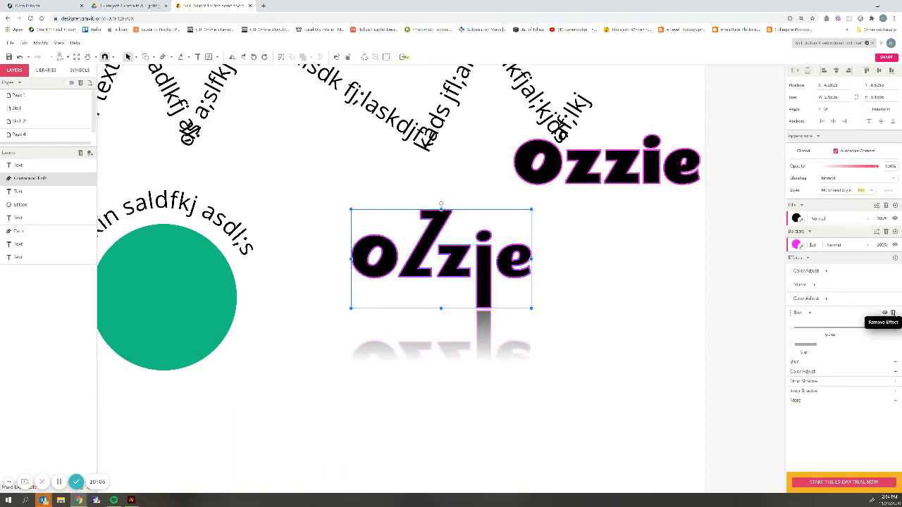
Move the mirrored lettering up and to the left, closer to the text running along the zigzag path.
left_click(590, 329)
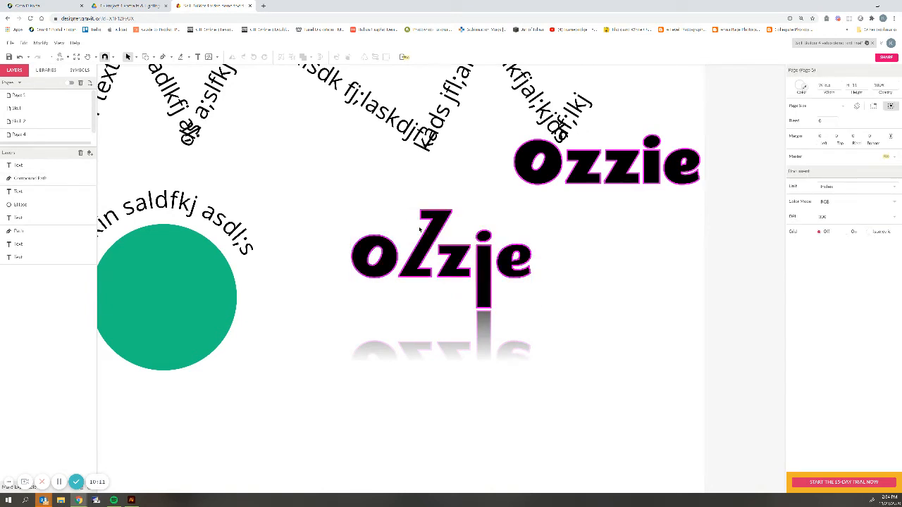
left_click_drag(387, 209, 351, 152)
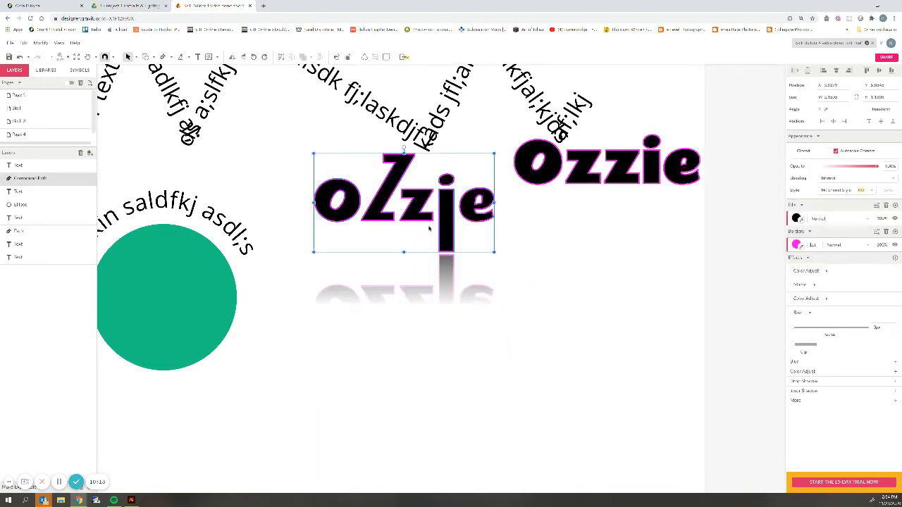
Add a Blur effect to the original "Ozzie" text and reduce its radius to 2 px.
left_click(602, 206)
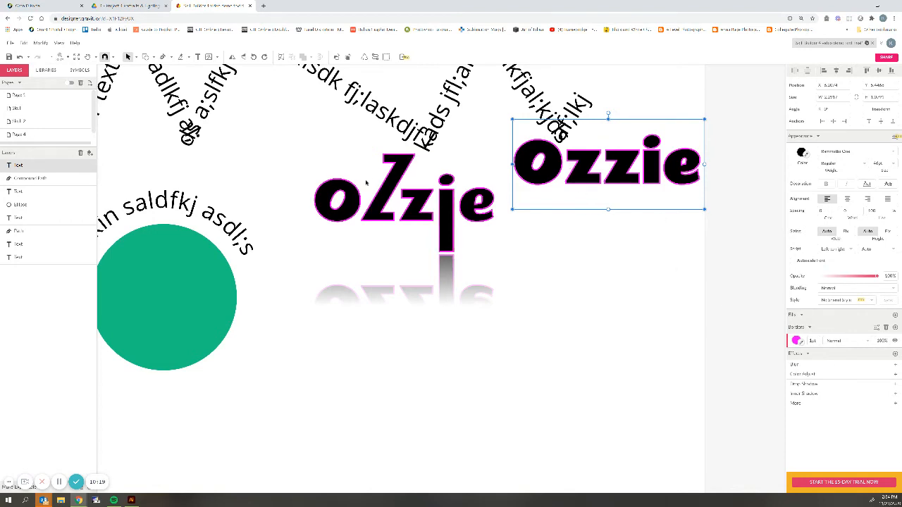
left_click(895, 365)
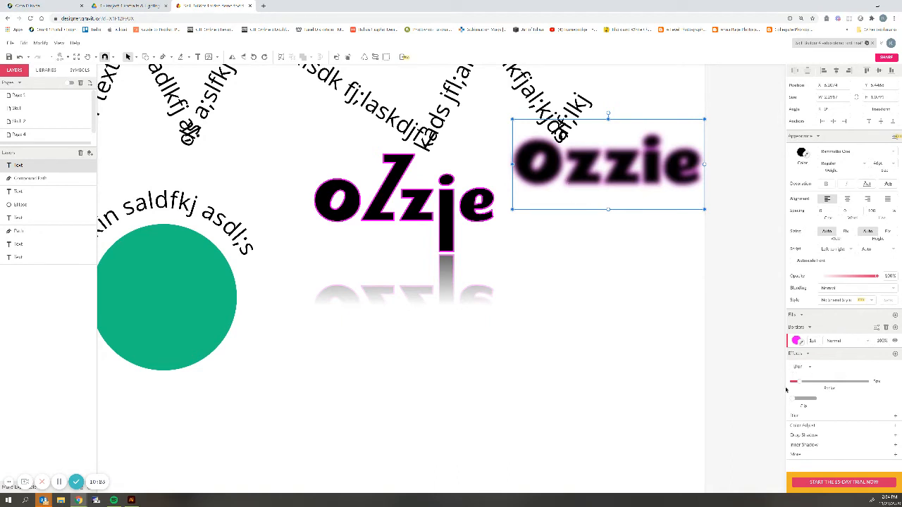
left_click_drag(796, 381, 796, 381)
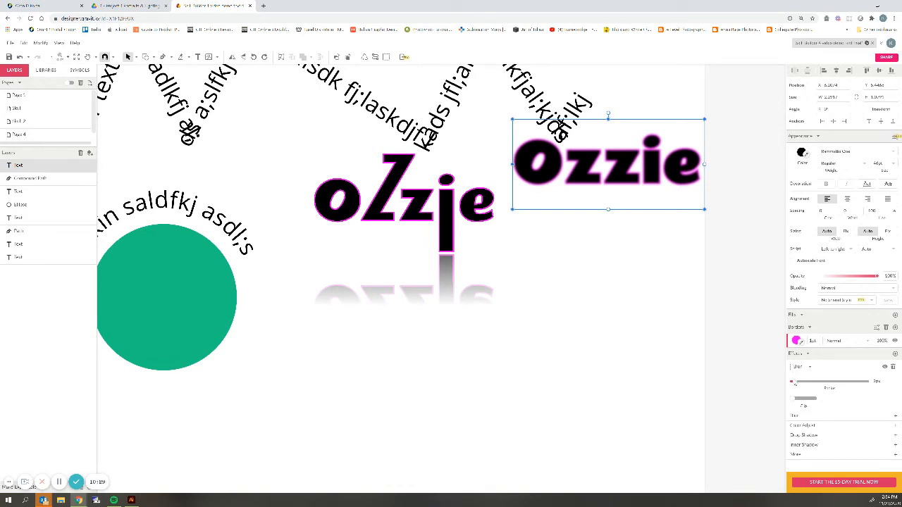
left_click(572, 272)
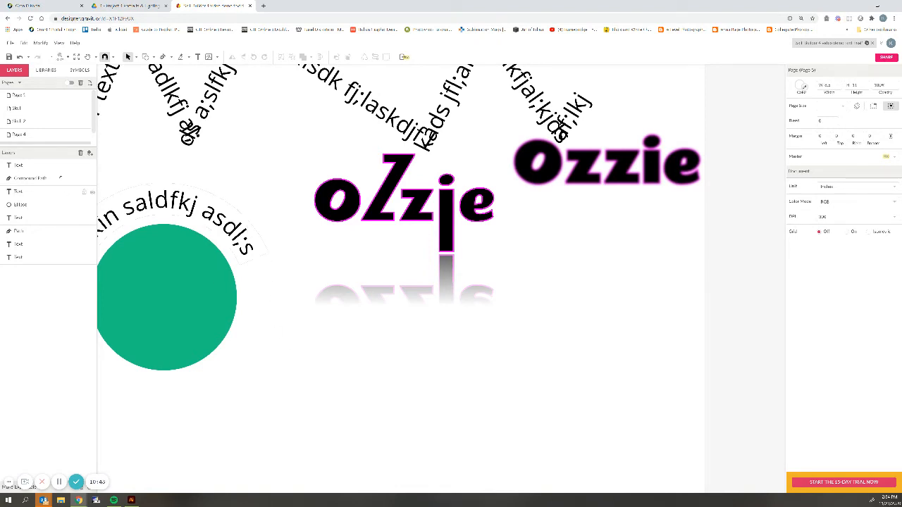
Add a new text reading "o" below the mirrored lettering and enlarge it to 51 pt.
left_click(198, 58)
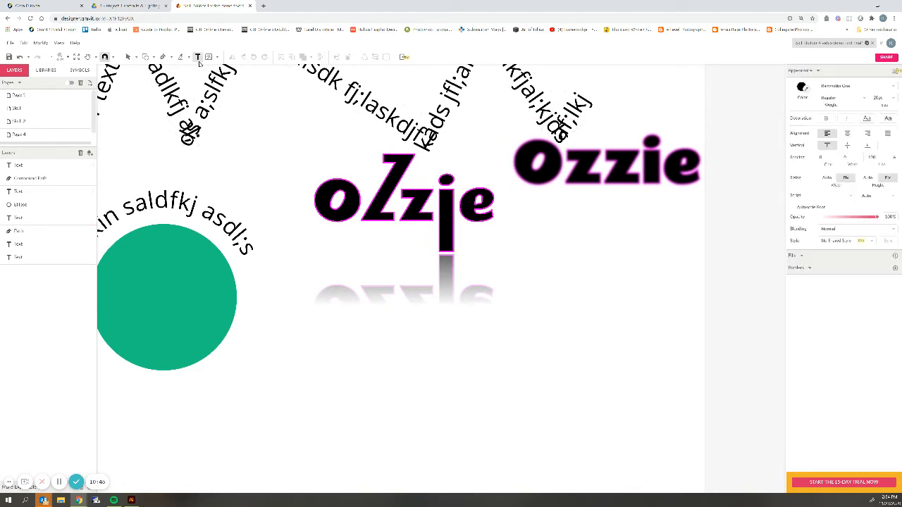
left_click(320, 383)
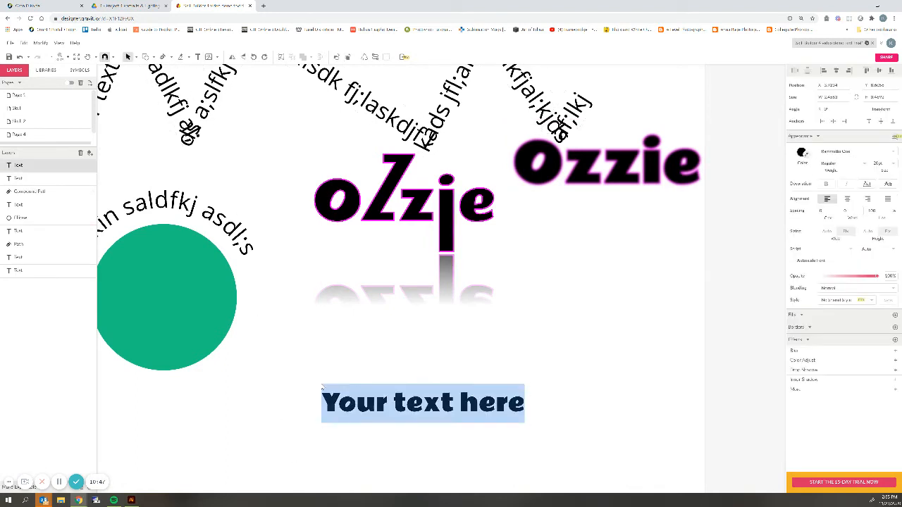
type("o")
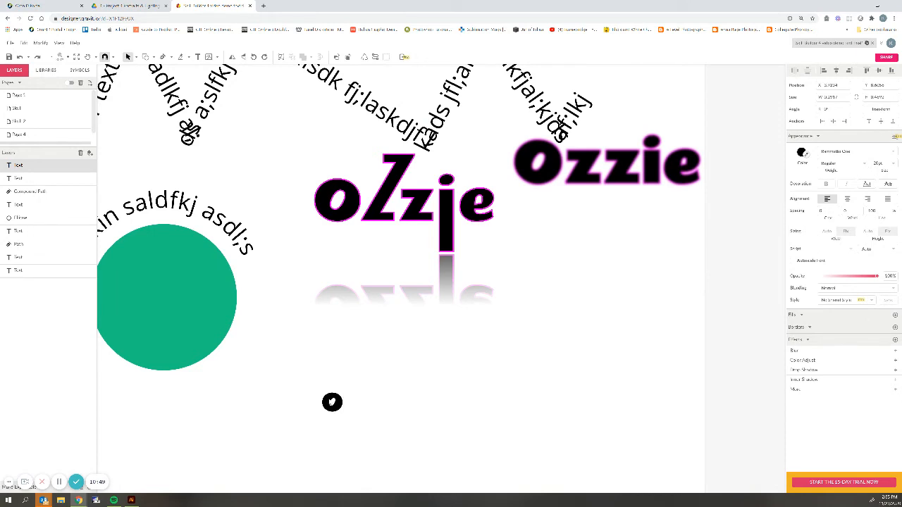
key("ctrl+a")
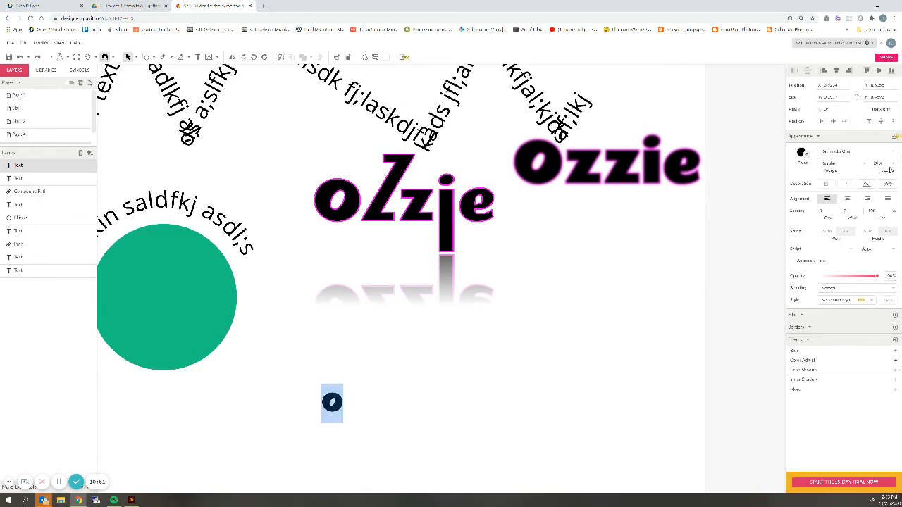
left_click_drag(887, 162, 886, 150)
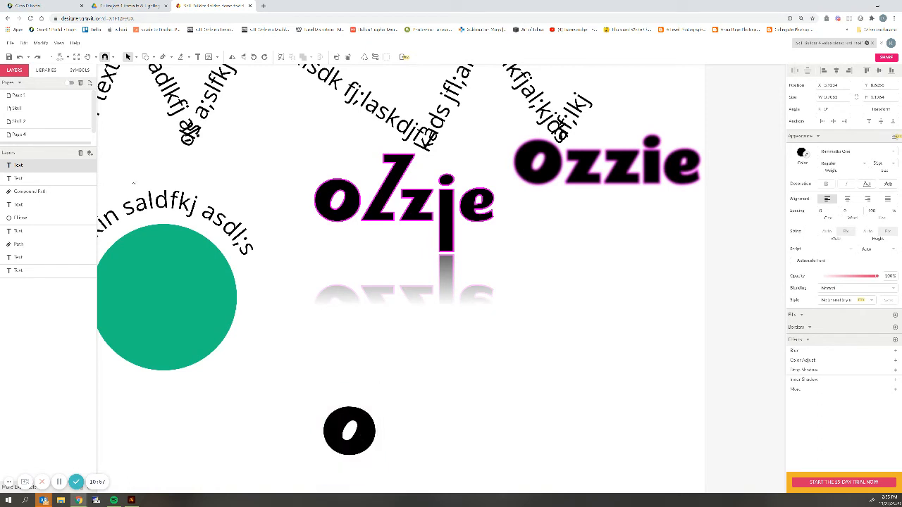
key("Escape")
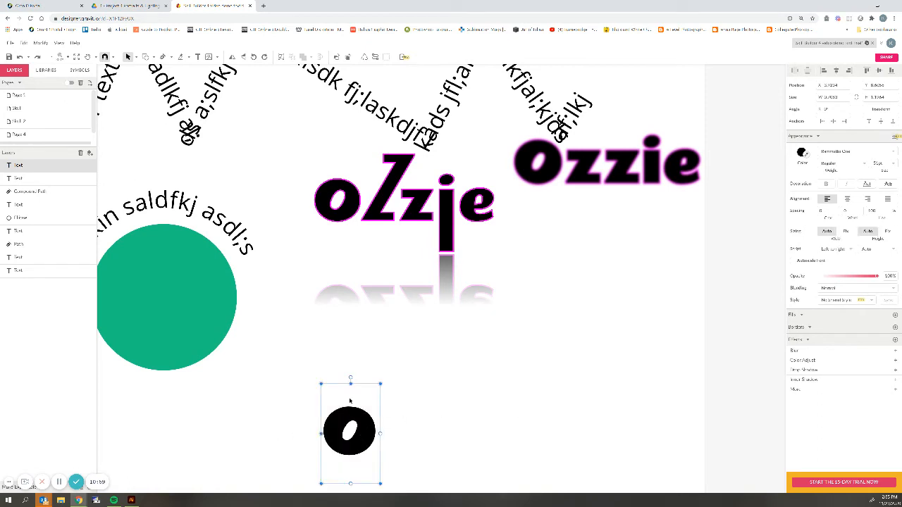
Move the letter "o" up and left, and place two copies of it in a row to its right.
left_click_drag(363, 430, 321, 390)
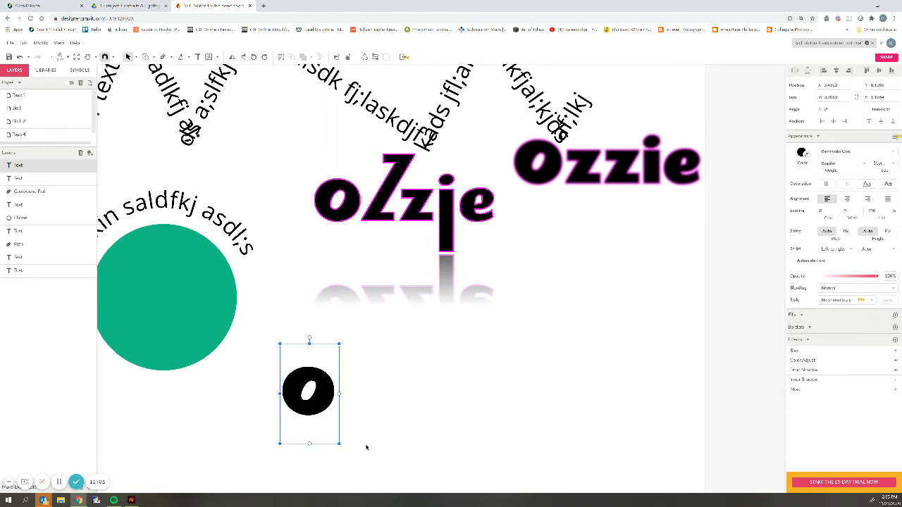
left_click_drag(317, 403, 473, 406)
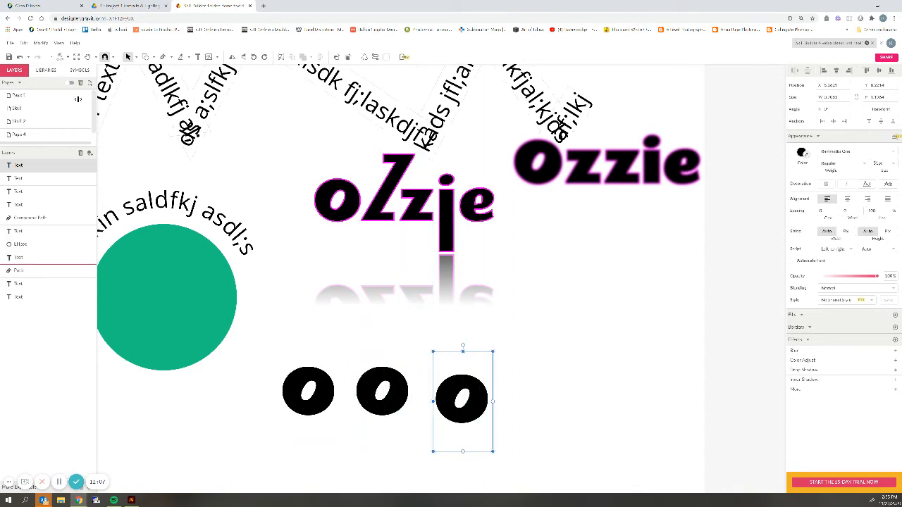
Draw a small star about 0.42 in wide between the green circle and the row of "o" letters.
left_click(154, 57)
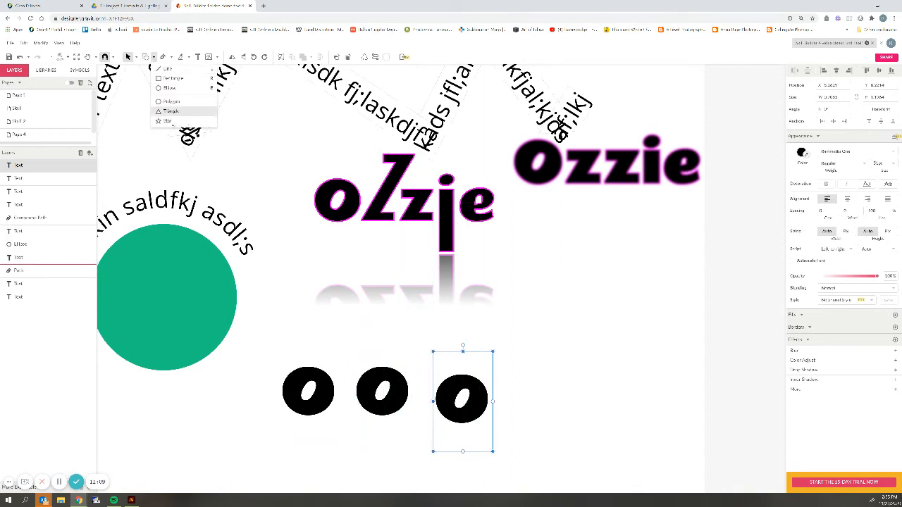
left_click(166, 121)
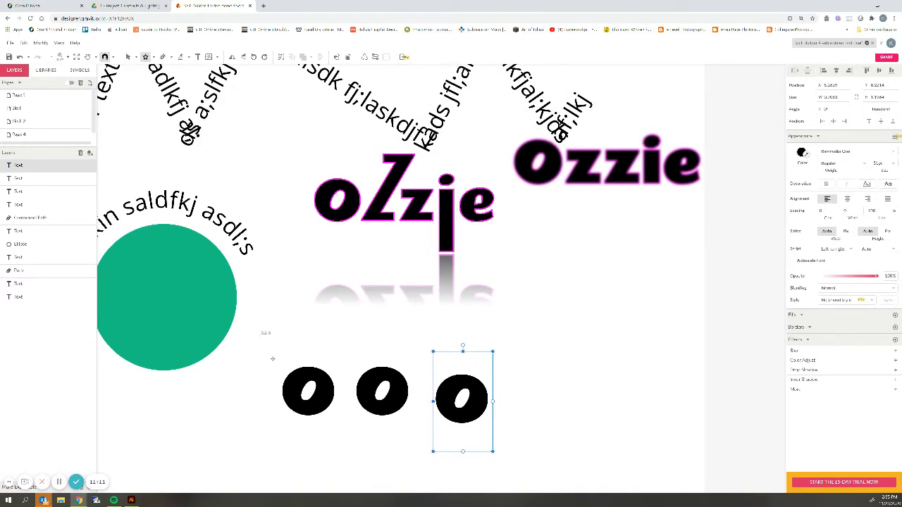
mouse_move(260, 337)
left_mouse_down()
mouse_move(285, 363)
mouse_move(275, 345)
left_mouse_up()
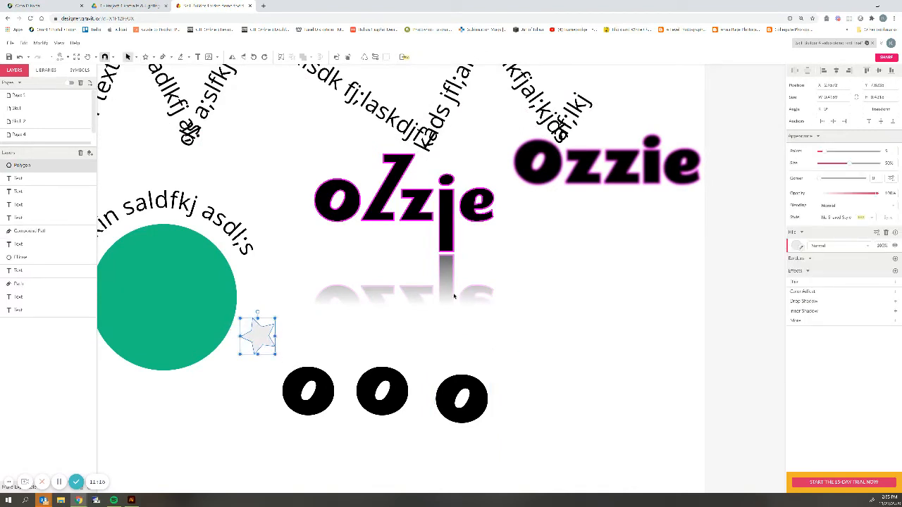
Fill the small star with bright green.
left_click(798, 246)
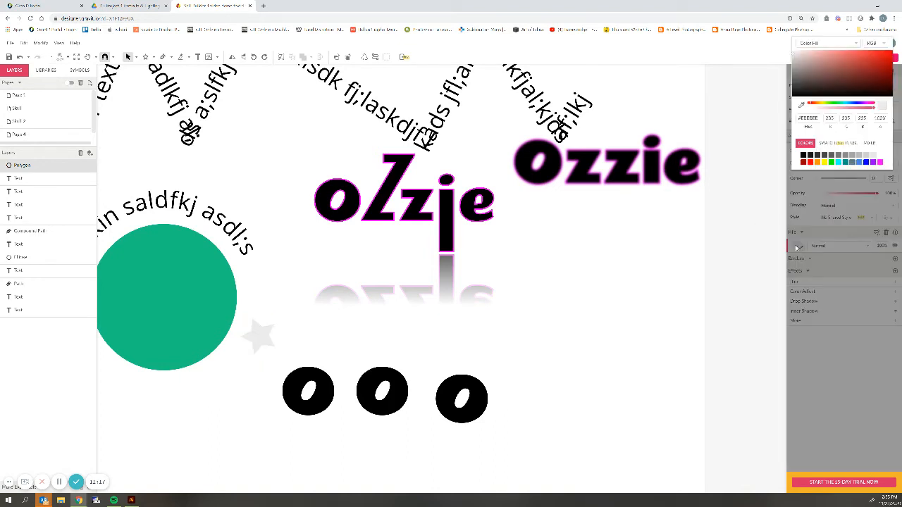
left_click(831, 163)
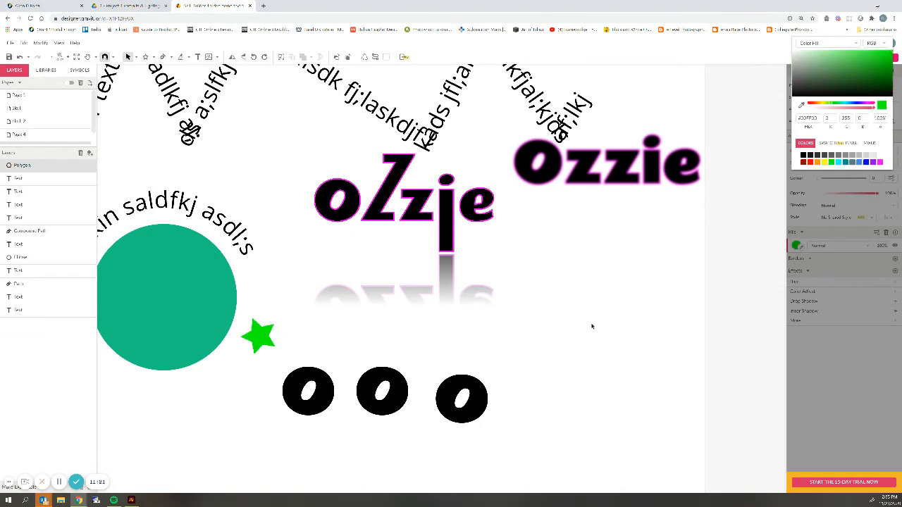
left_click(259, 338)
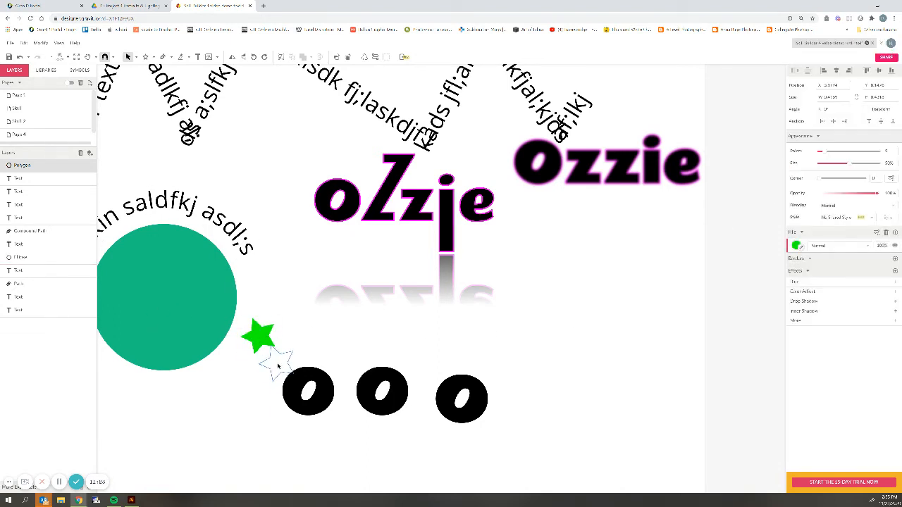
Move the green star to the upper-left edge of the first "o", and place a copy on each of the other two letters.
left_click_drag(260, 339, 364, 367)
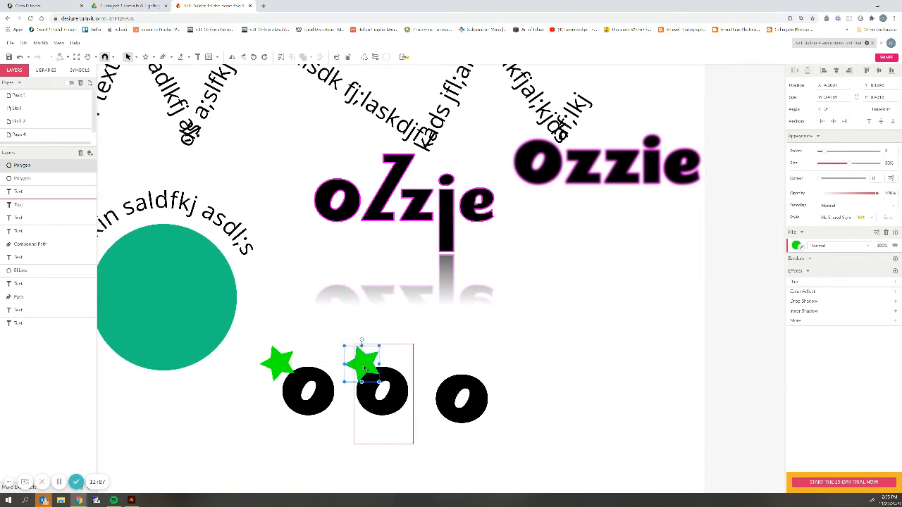
key("ctrl+v")
left_click(364, 368)
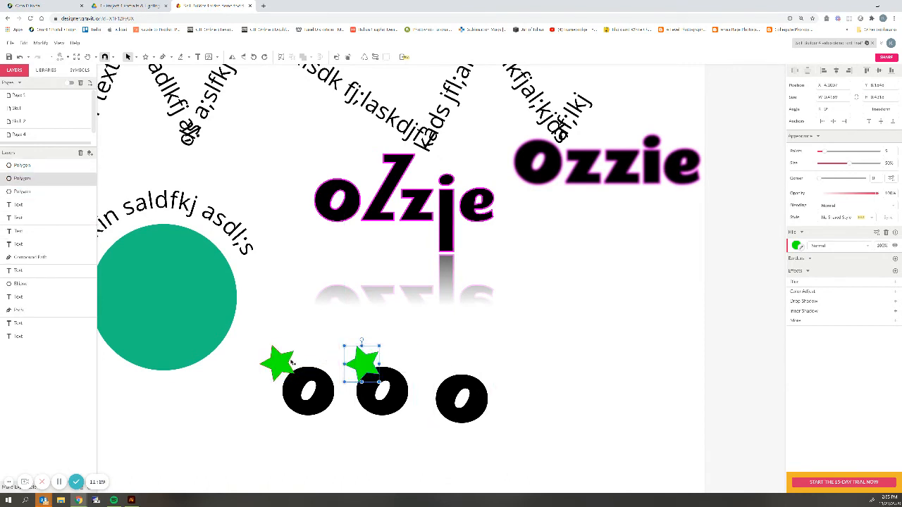
left_click_drag(291, 362, 447, 365)
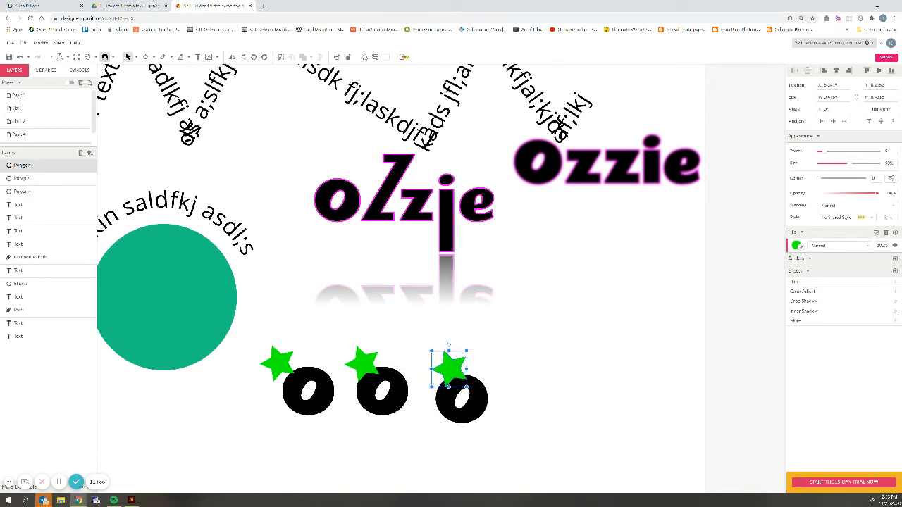
Move the first star slightly right and down so it overlaps more of the first "o".
left_click(285, 362)
left_click(285, 364)
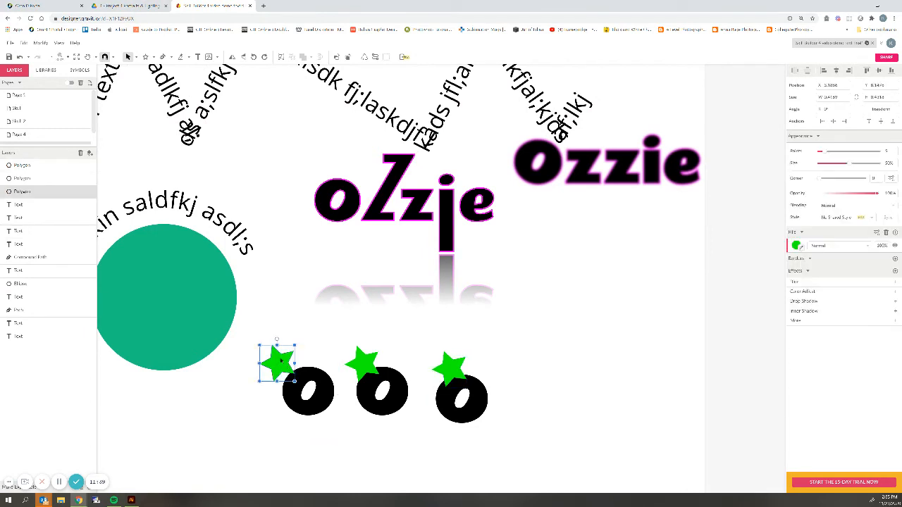
left_click(286, 337)
left_click(292, 380)
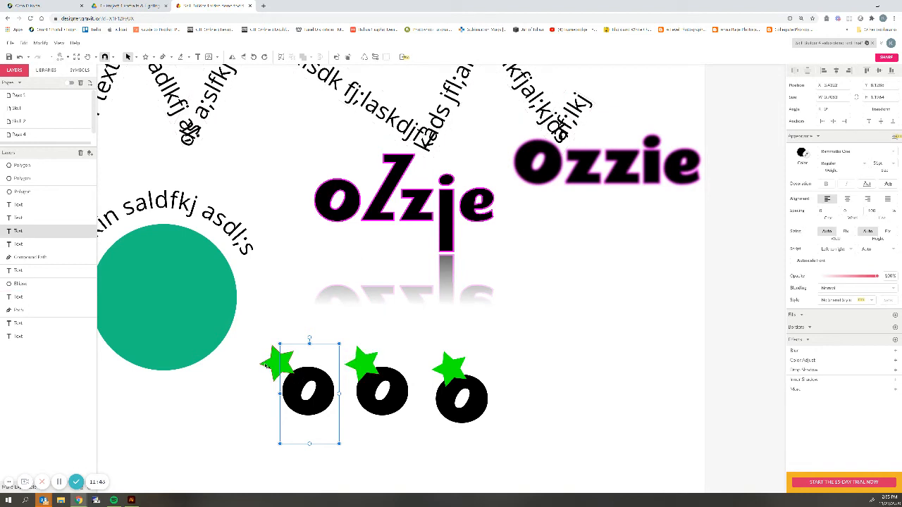
left_click(266, 364)
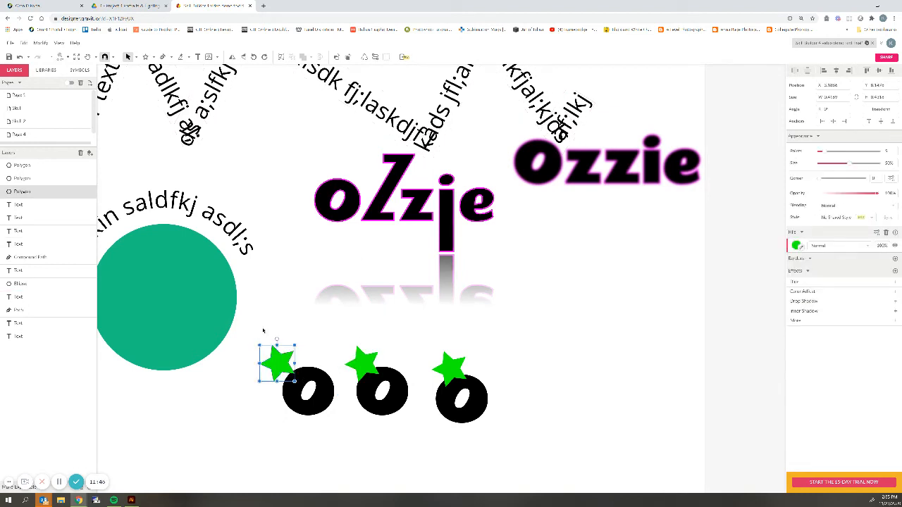
left_click_drag(279, 364, 291, 365)
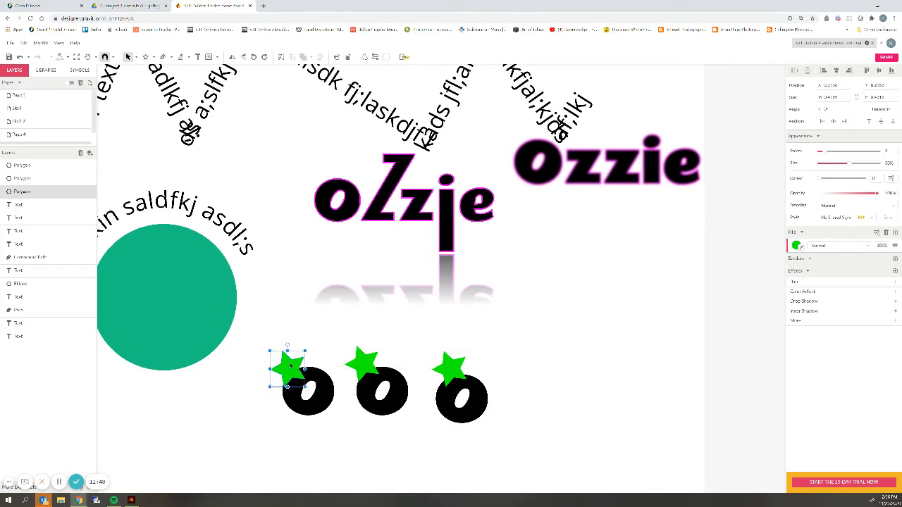
left_click(269, 344)
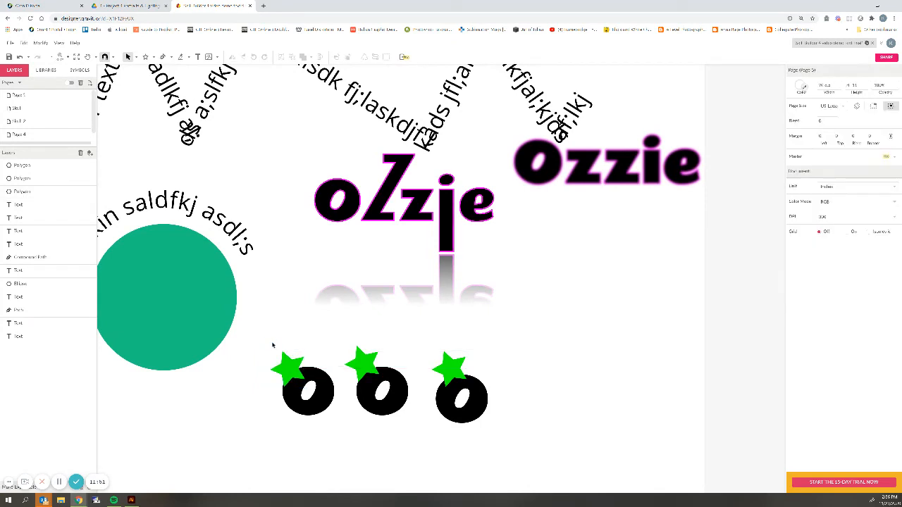
Try combining the first star and the first "o" with Union, and undo the operation.
left_click_drag(272, 344, 339, 434)
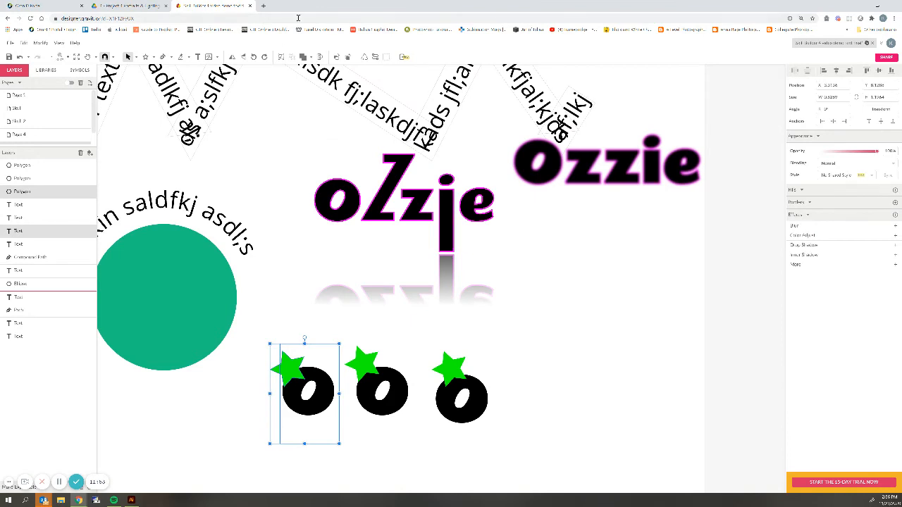
left_click(310, 58)
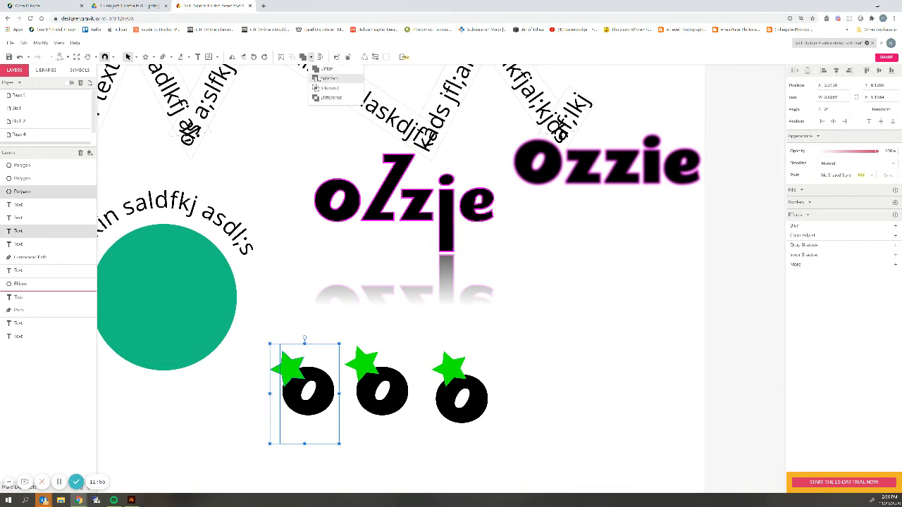
left_click(319, 69)
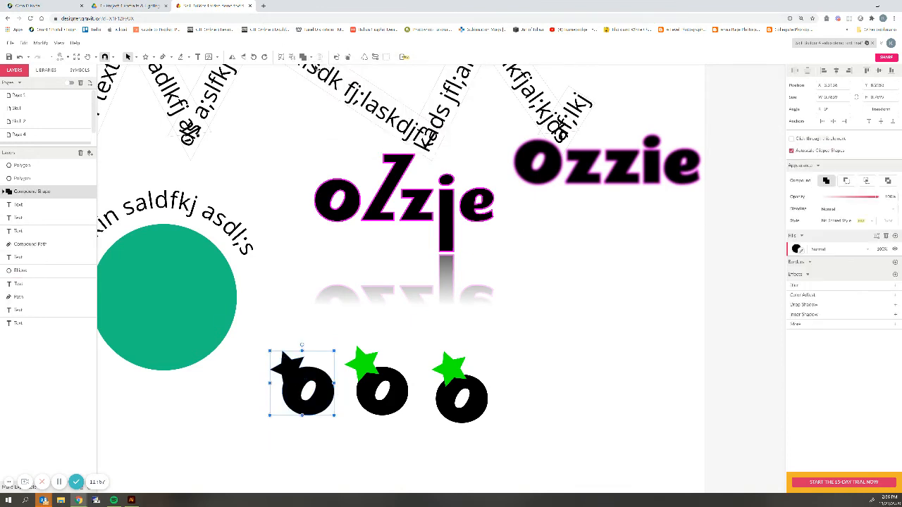
left_click(272, 302)
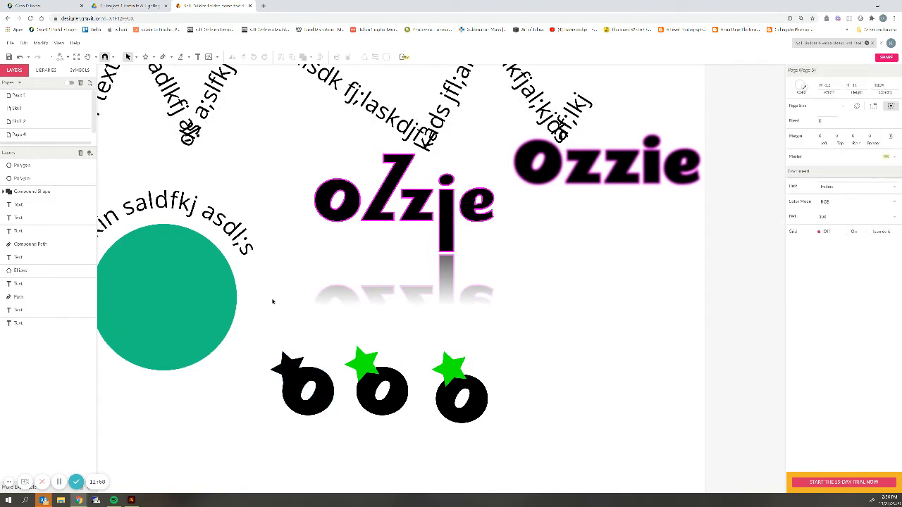
left_click(295, 392)
key("ctrl+z")
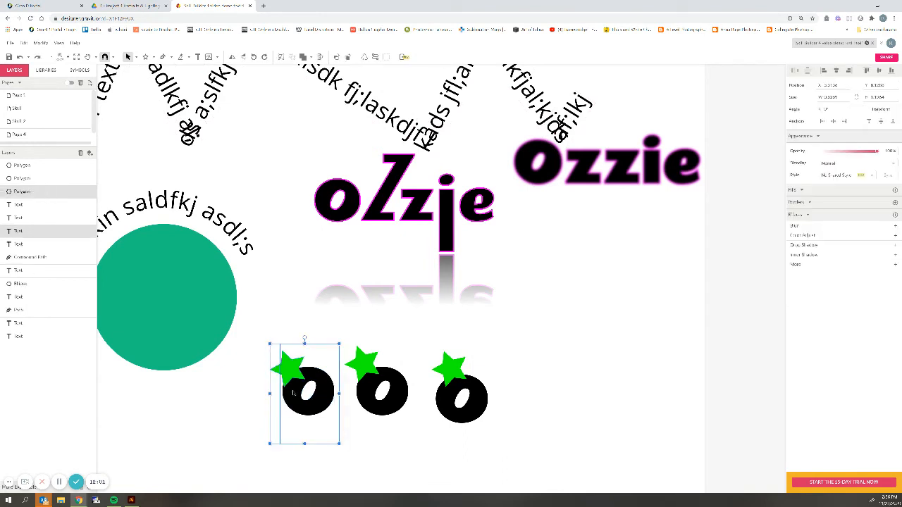
left_click(243, 366)
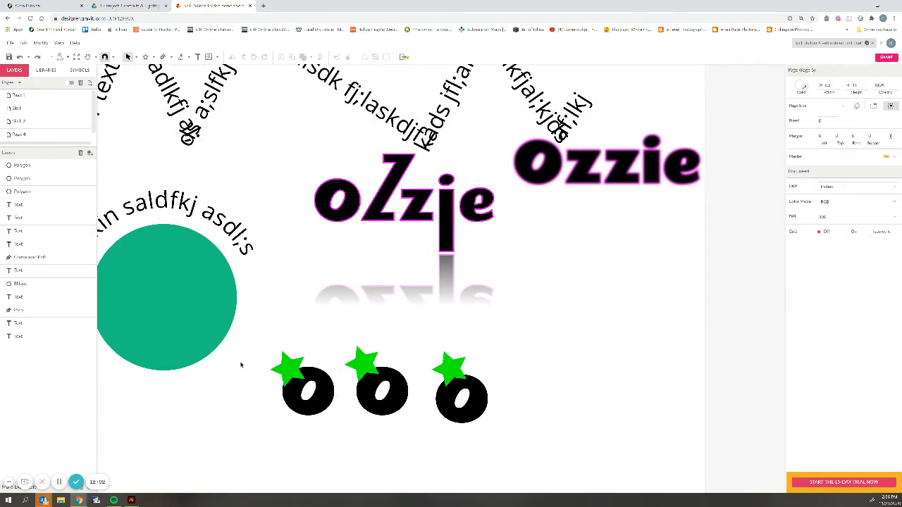
left_click(319, 401)
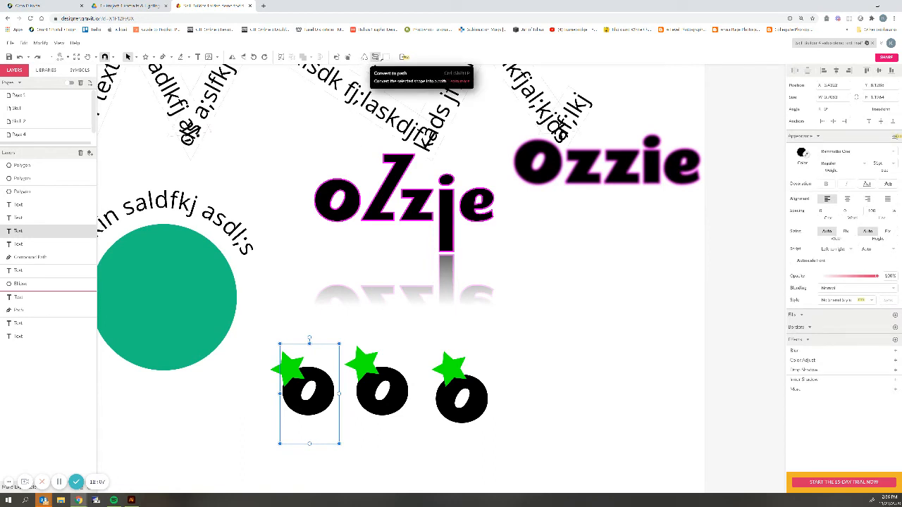
left_click(260, 386)
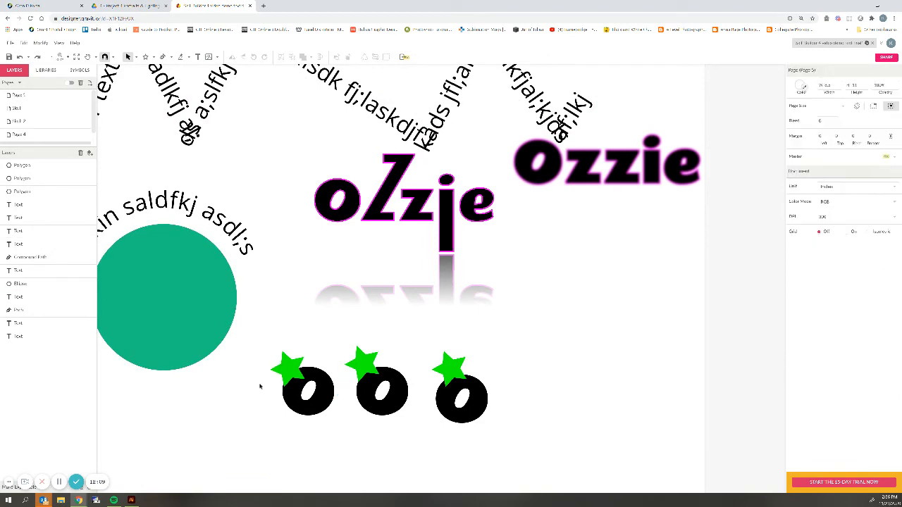
left_click_drag(271, 356, 332, 424)
left_click(266, 308)
Nudge the first star up so that it only slightly overlaps the upper-left edge of the first "o".
left_click(286, 367)
left_click_drag(287, 367, 286, 360)
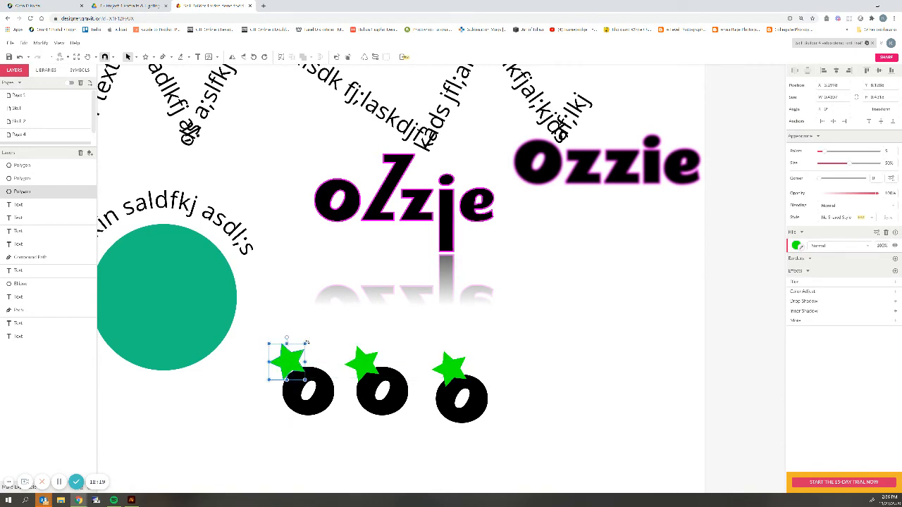
left_click_drag(307, 343, 308, 345)
left_click(290, 369)
Combine the first star and the first "o" into one compound shape with Union.
left_click_drag(280, 344, 309, 421)
left_click(338, 438)
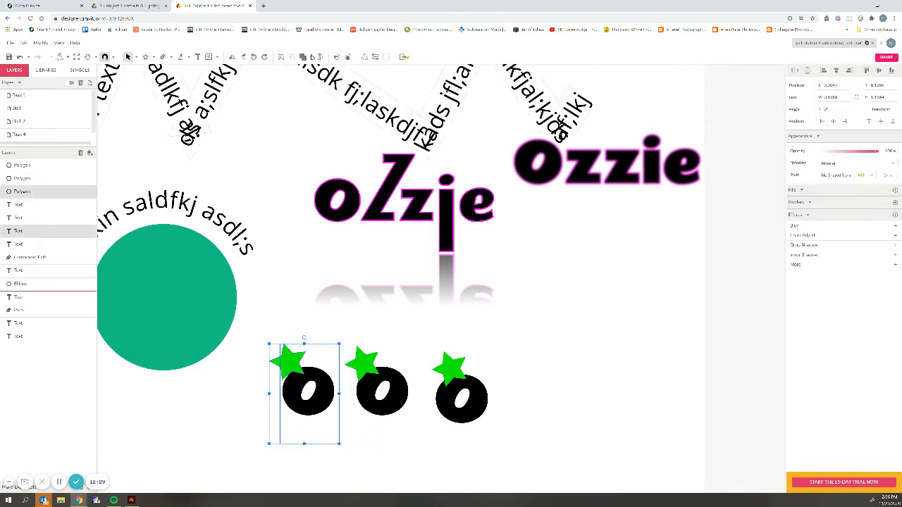
left_click(311, 57)
left_click(324, 69)
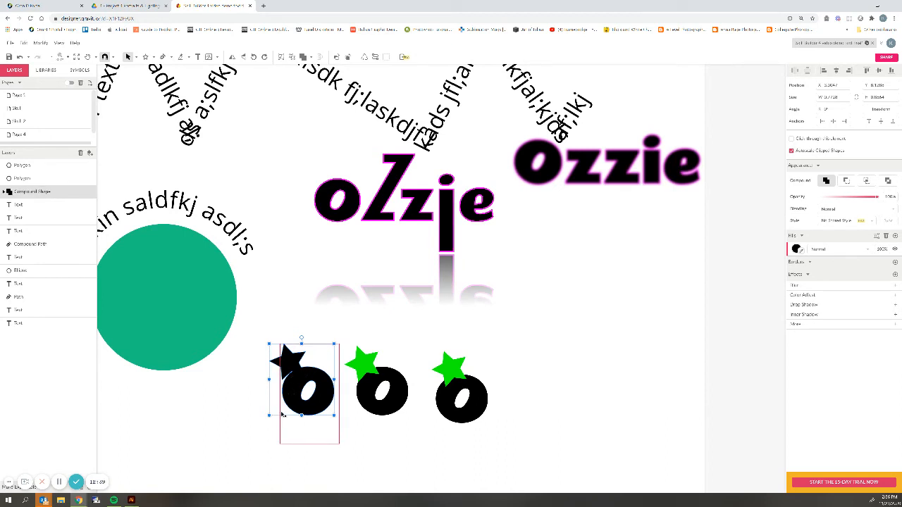
left_click(408, 451)
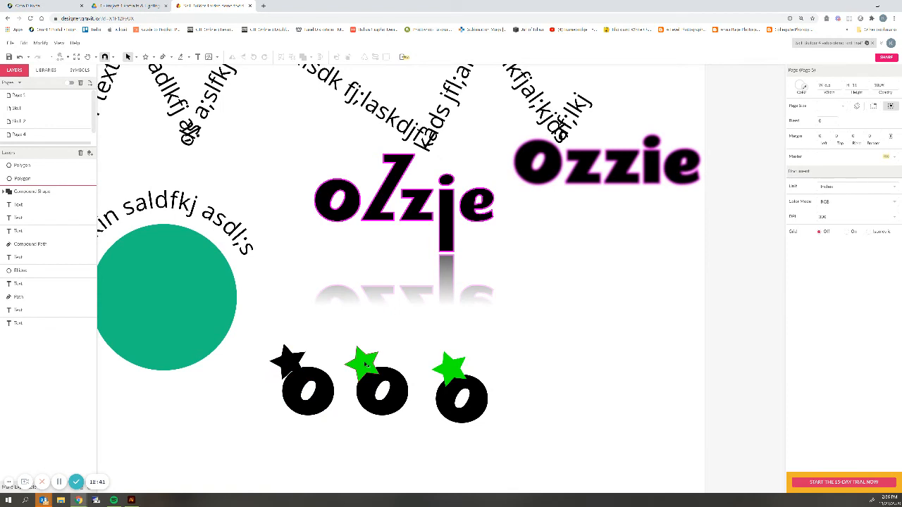
Move the middle star down so it overlaps the upper-left part of the middle "o" and its hole.
left_click_drag(366, 363, 381, 382)
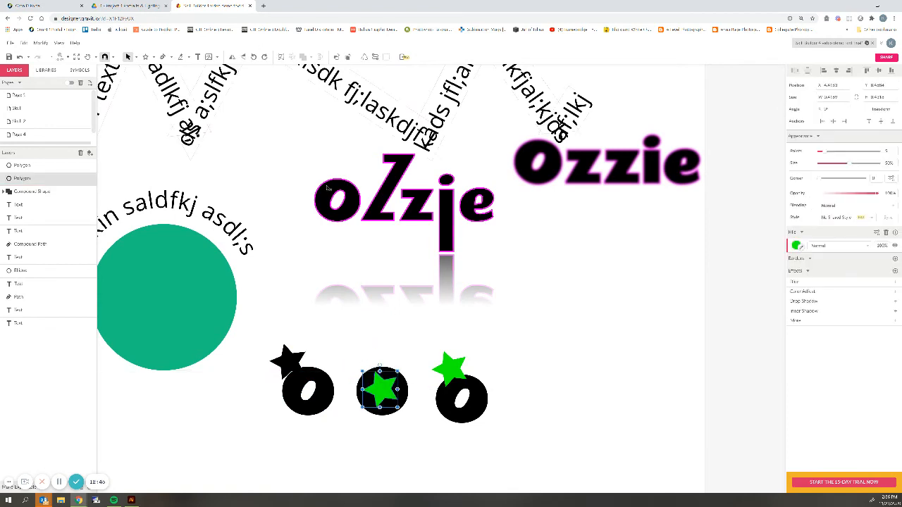
left_click_drag(377, 396, 373, 375)
left_click_drag(410, 444, 367, 369)
key("ctrl+z")
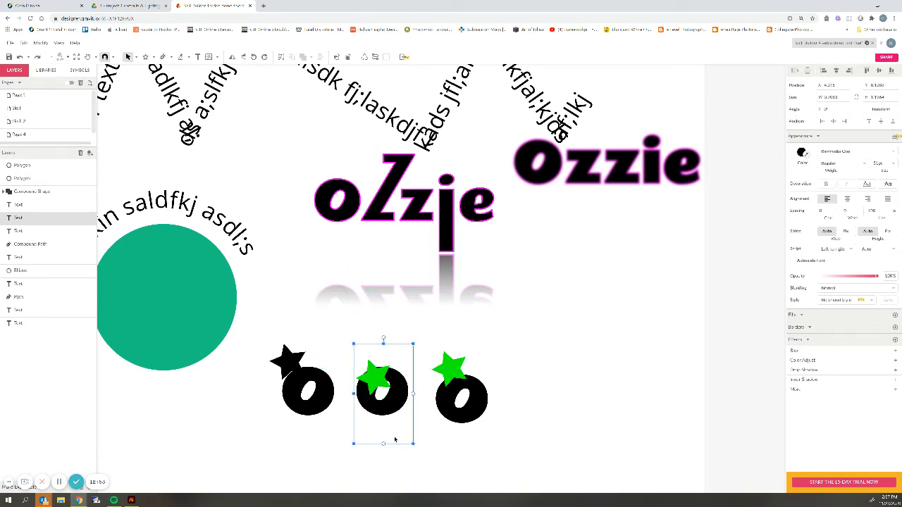
Try subtracting the star from the upper-left part of the middle "o", and undo the operation.
left_click(335, 457)
left_click_drag(344, 460, 380, 345)
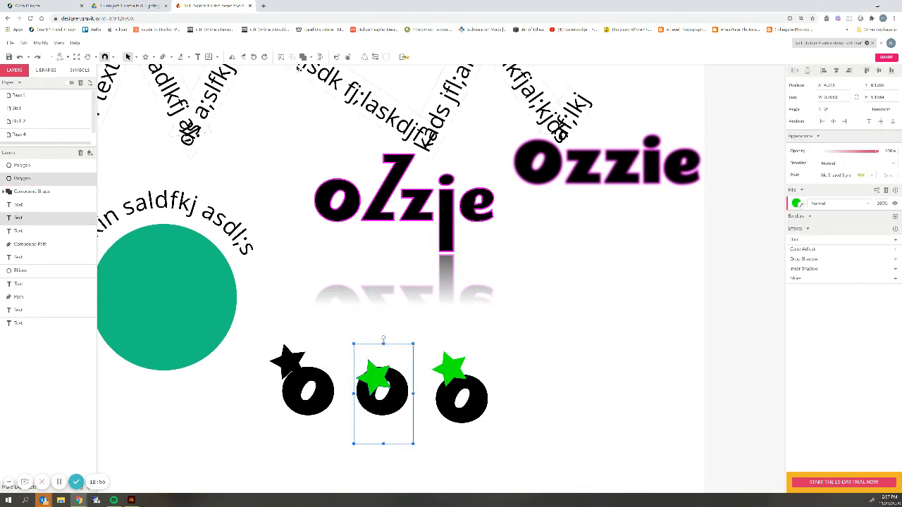
left_click(311, 57)
left_click(325, 79)
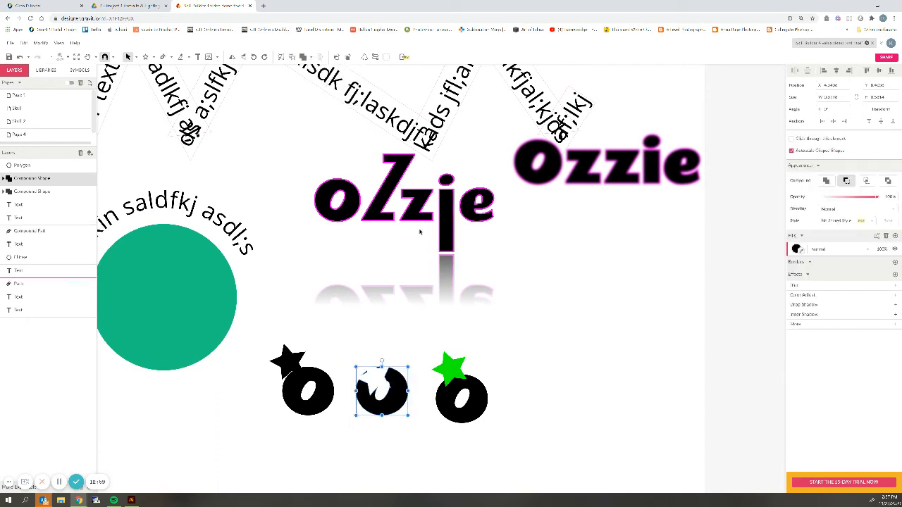
left_click(560, 430)
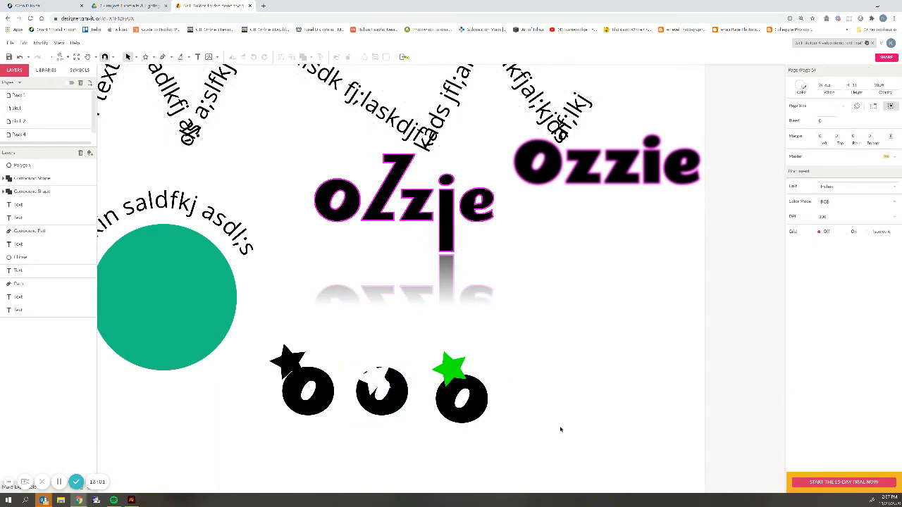
key("ctrl+z")
left_click(547, 378)
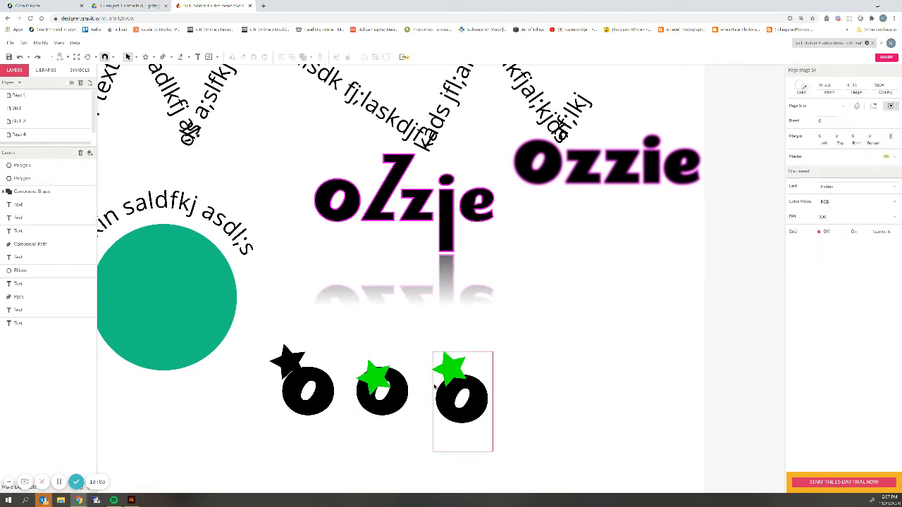
Move the middle star onto the center of the middle "o" so it covers the letter's hole.
left_click_drag(373, 382, 380, 396)
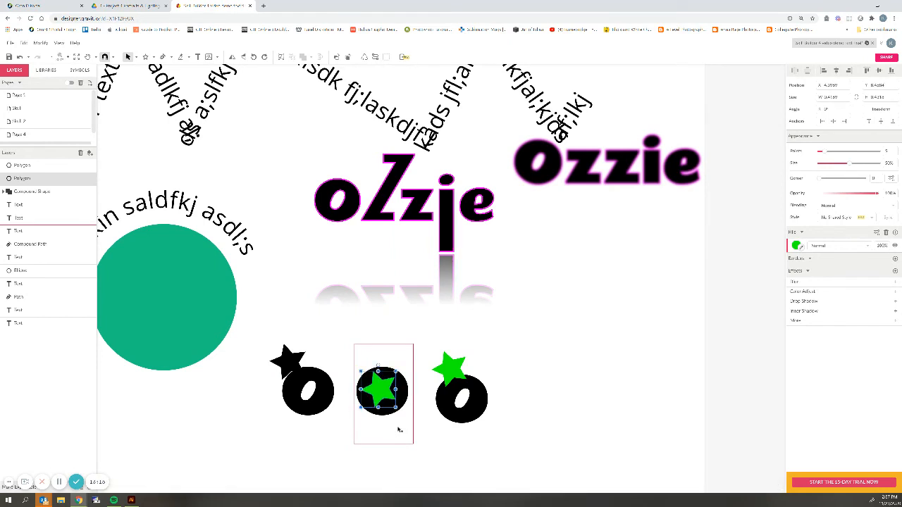
left_click(420, 472)
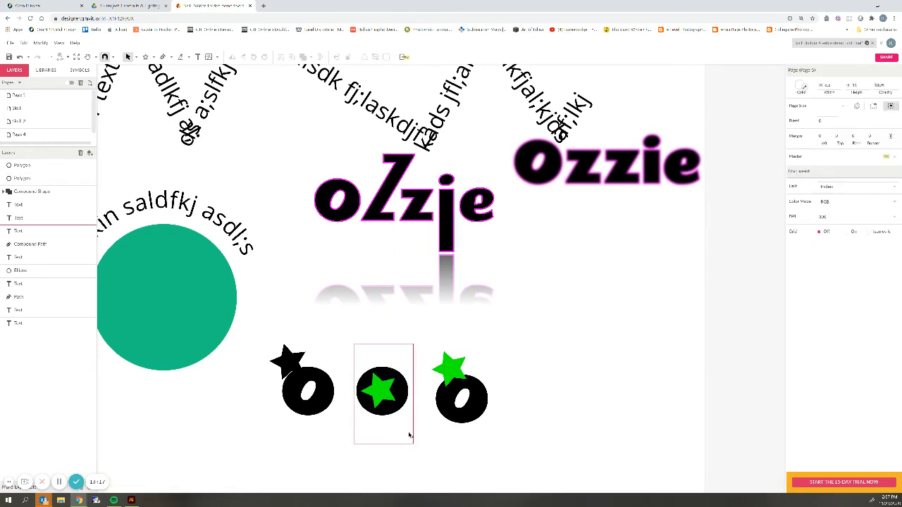
mouse_move(409, 434)
left_mouse_down()
mouse_move(357, 379)
mouse_move(411, 437)
left_mouse_up()
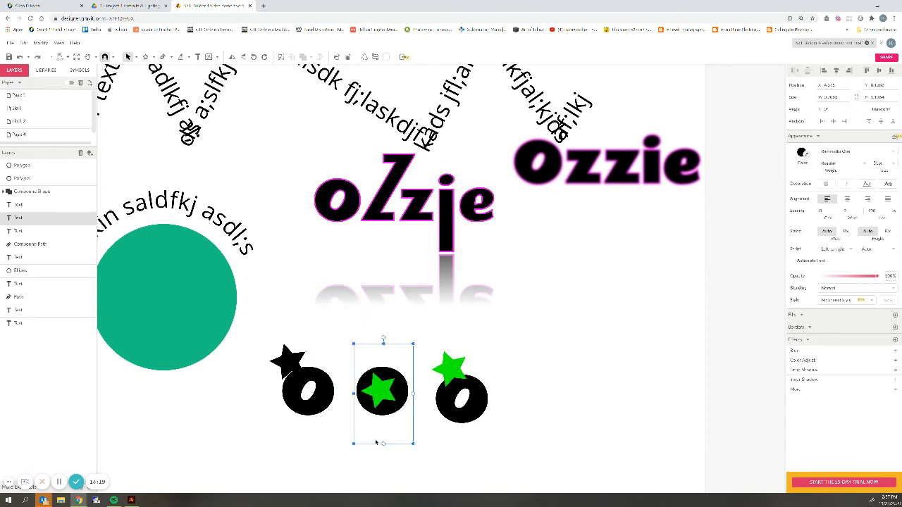
left_click(317, 456)
left_click_drag(329, 449, 383, 346)
left_click(528, 463)
Subtract the centered star from the middle "o" to cut a star-shaped hole.
left_click(385, 401)
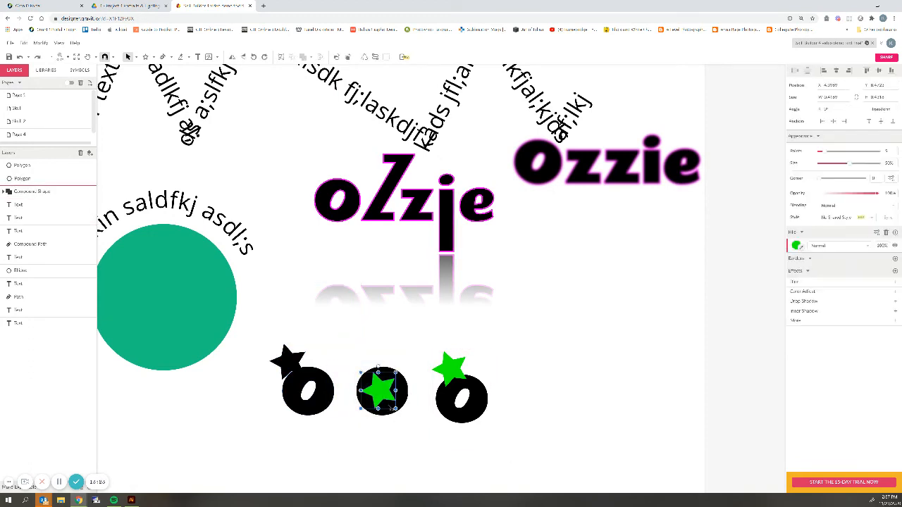
left_click(391, 414)
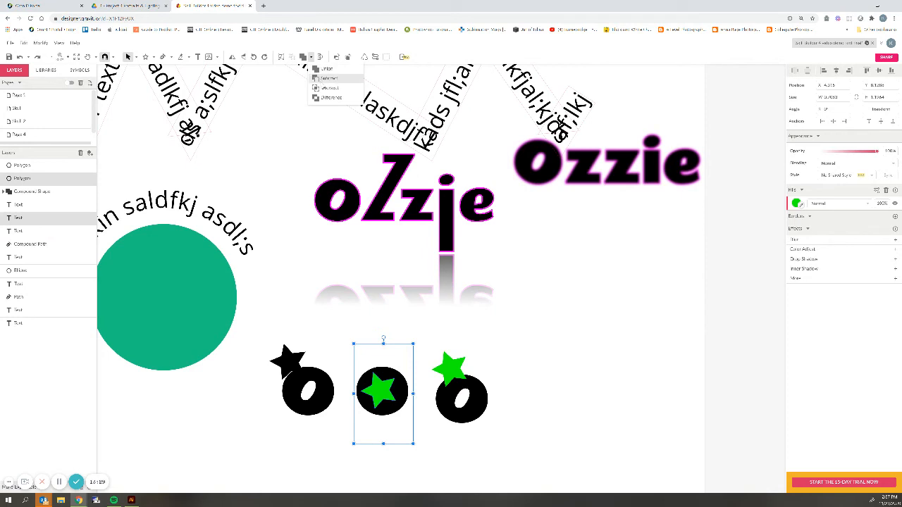
left_click(324, 82)
left_click(578, 418)
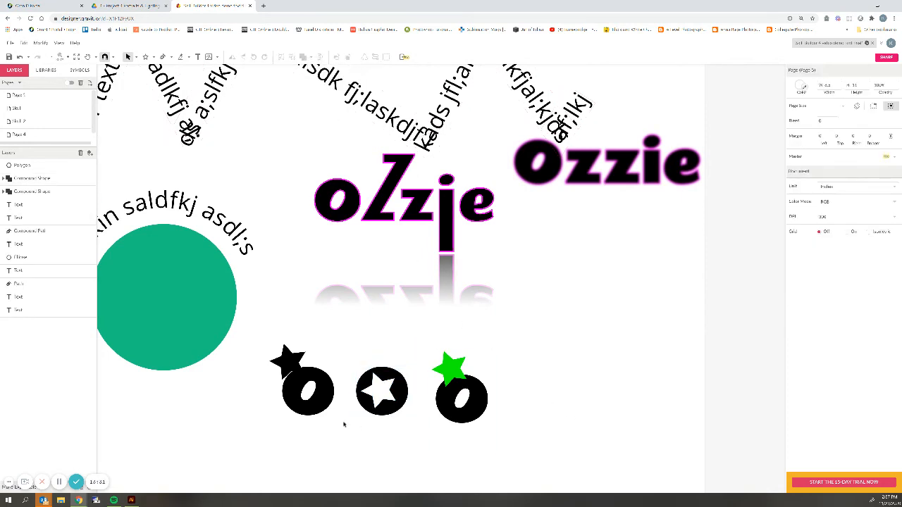
Move the "o" with the star-shaped hole slightly below its row, and lower the green star onto the right "o".
left_click_drag(378, 398, 388, 294)
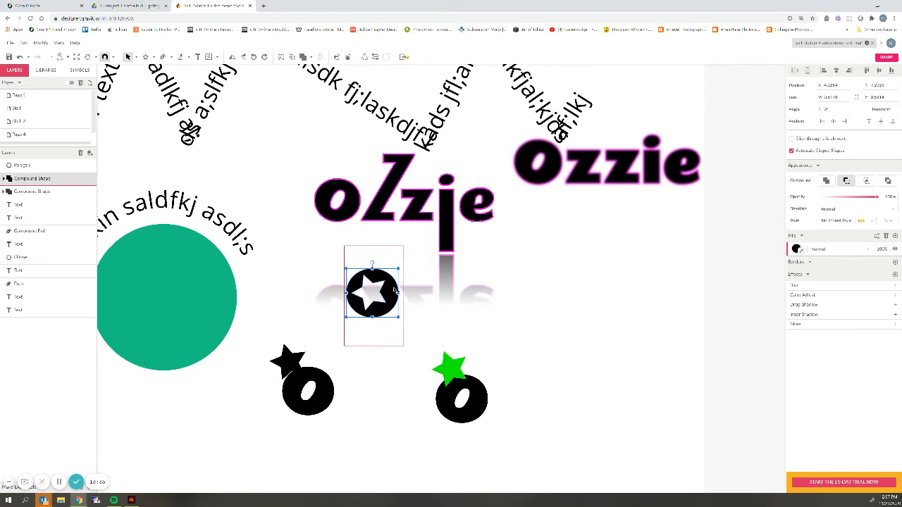
left_click_drag(389, 293, 386, 425)
left_click_drag(451, 368, 455, 392)
left_click(519, 427)
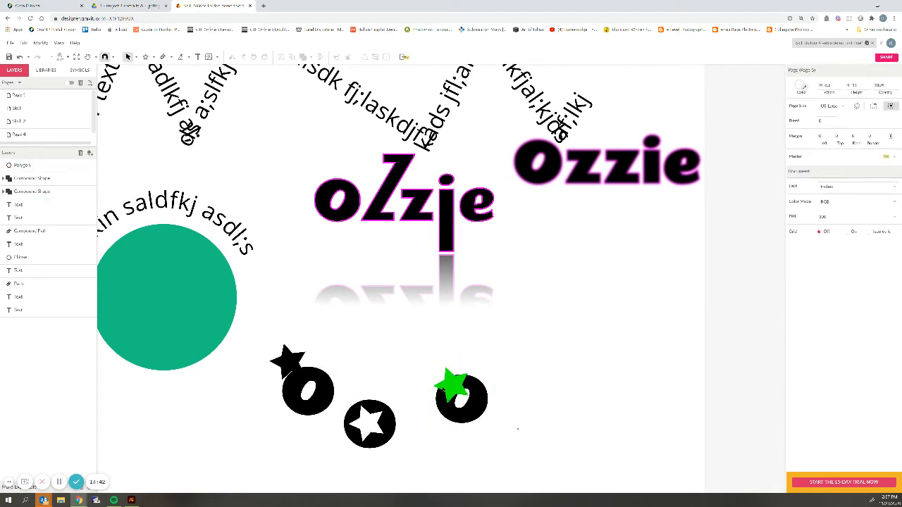
Try combining the green star and the right "o" with Difference, check the star's fill color inside the compound shape, and undo the combination.
left_click_drag(517, 428, 431, 349)
left_click(311, 56)
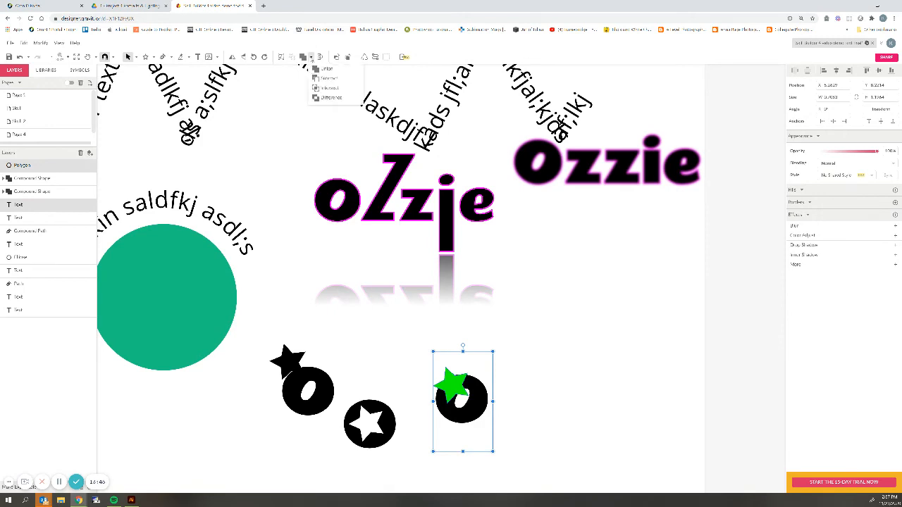
left_click(329, 98)
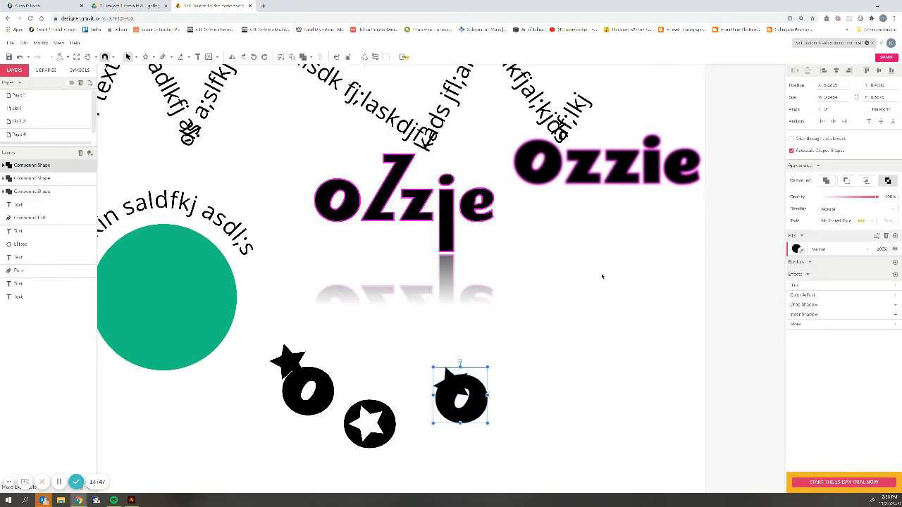
left_click(554, 368)
left_click(457, 391)
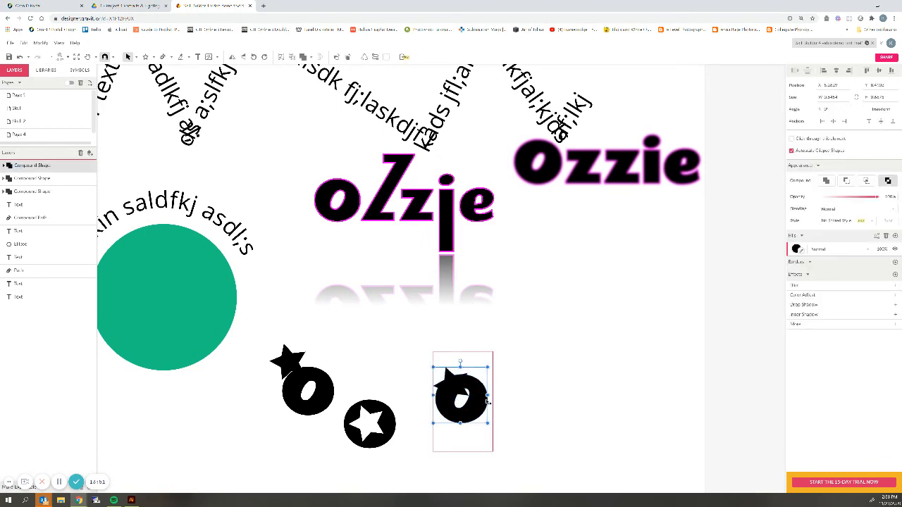
double_click(455, 389)
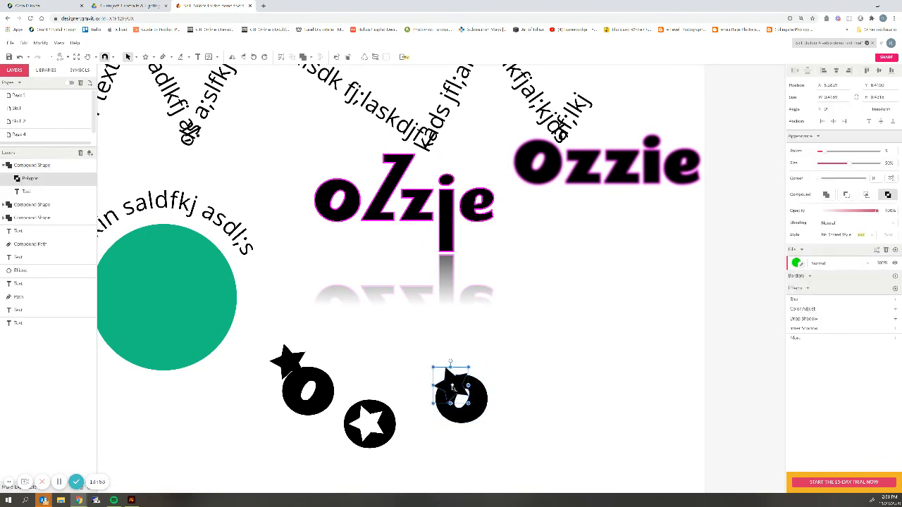
left_click(796, 262)
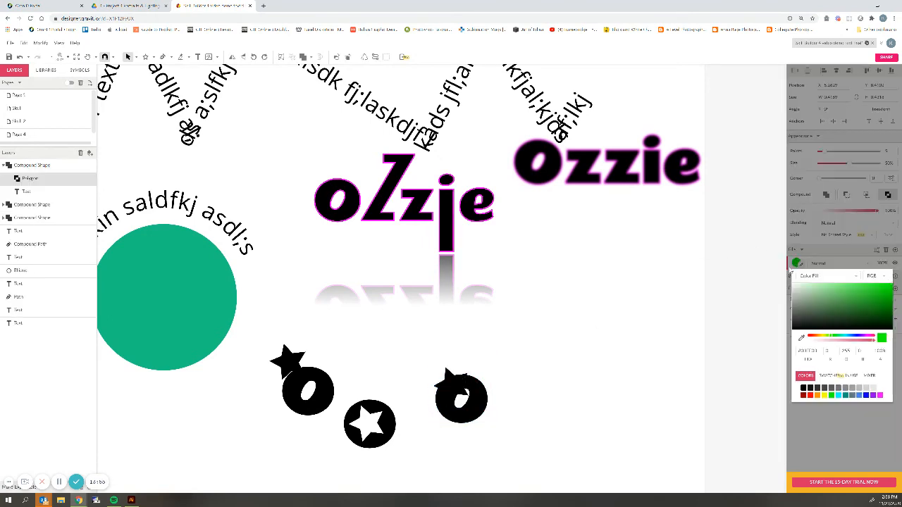
left_click(657, 329)
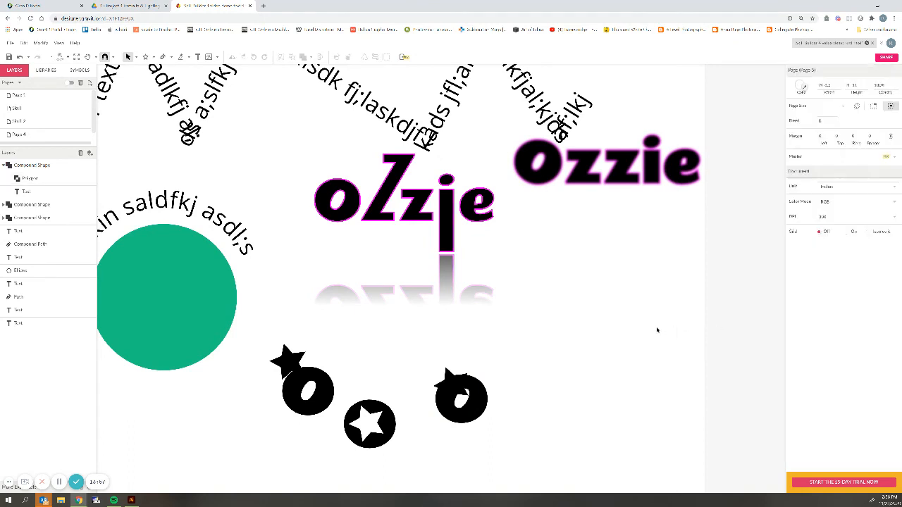
left_click(481, 393)
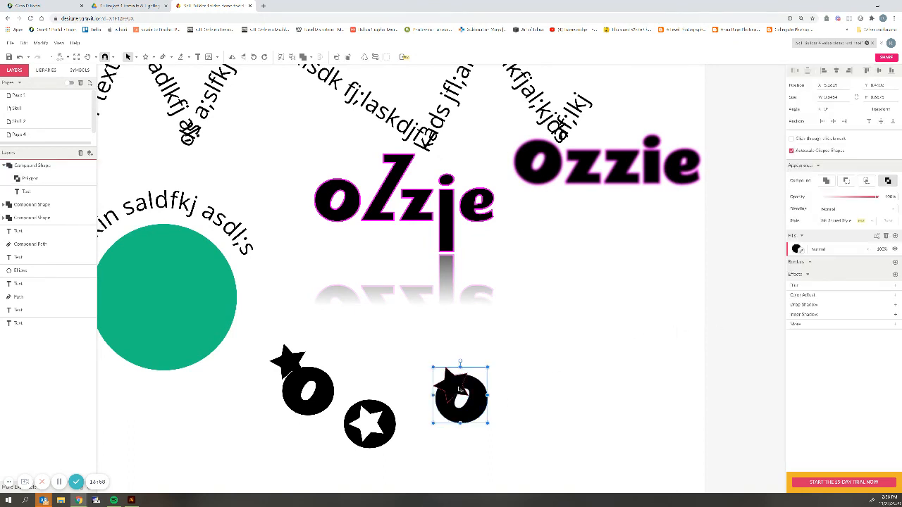
left_click(504, 436)
left_click(498, 428)
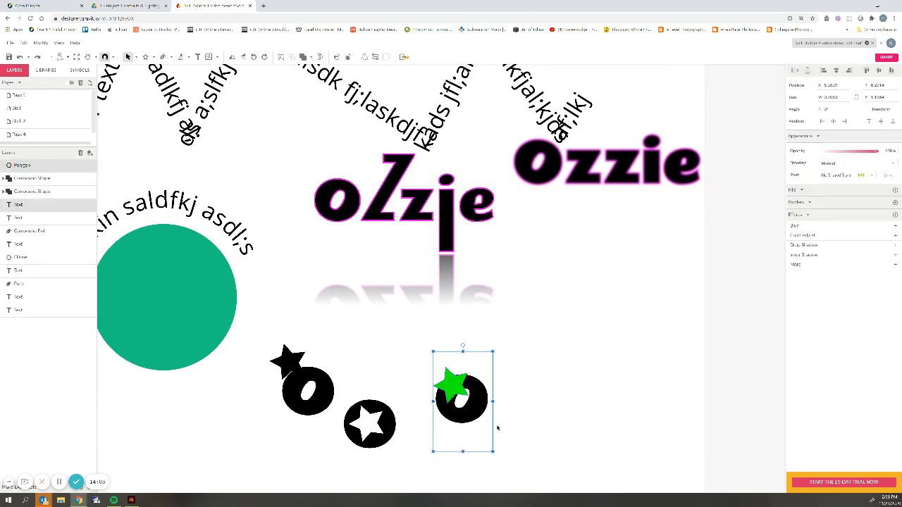
Reapply Difference to the green star and the right "o", and undo it again.
left_click(509, 423)
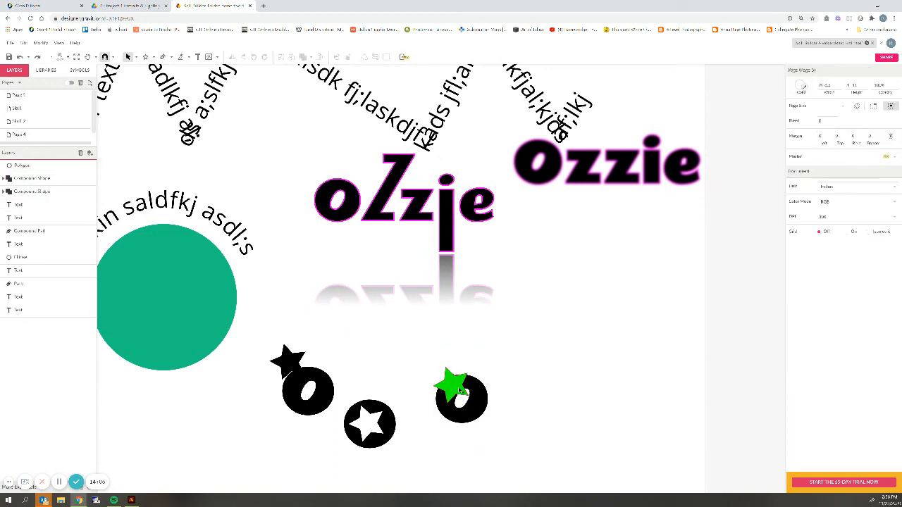
left_click(454, 392)
left_click(507, 435)
left_click_drag(507, 435, 434, 371)
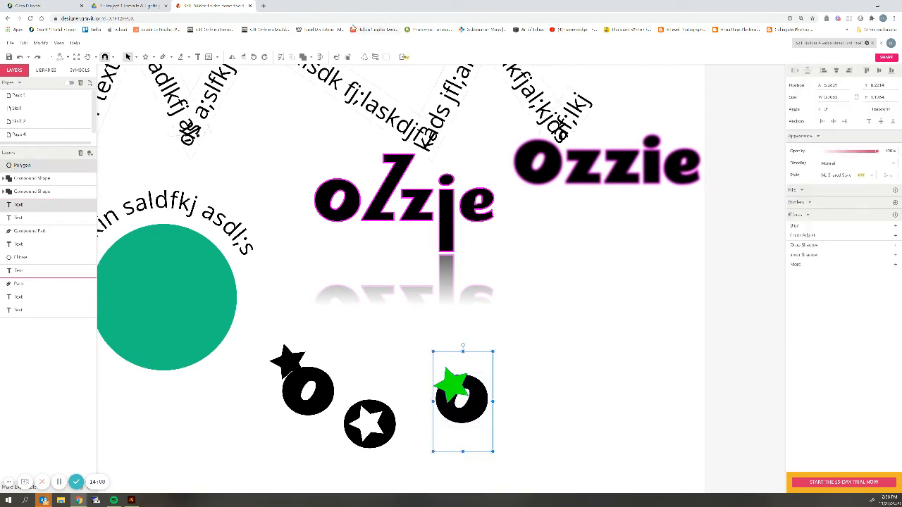
left_click(311, 56)
left_click(324, 97)
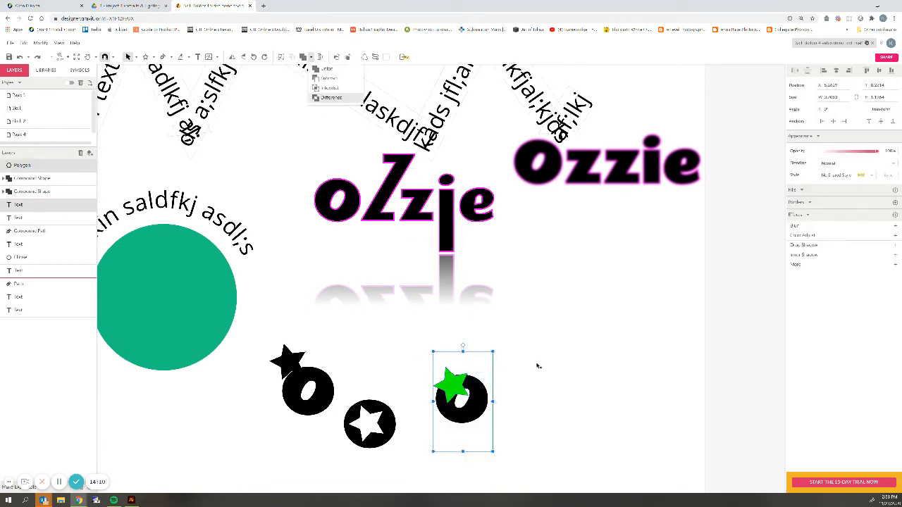
left_click(541, 372)
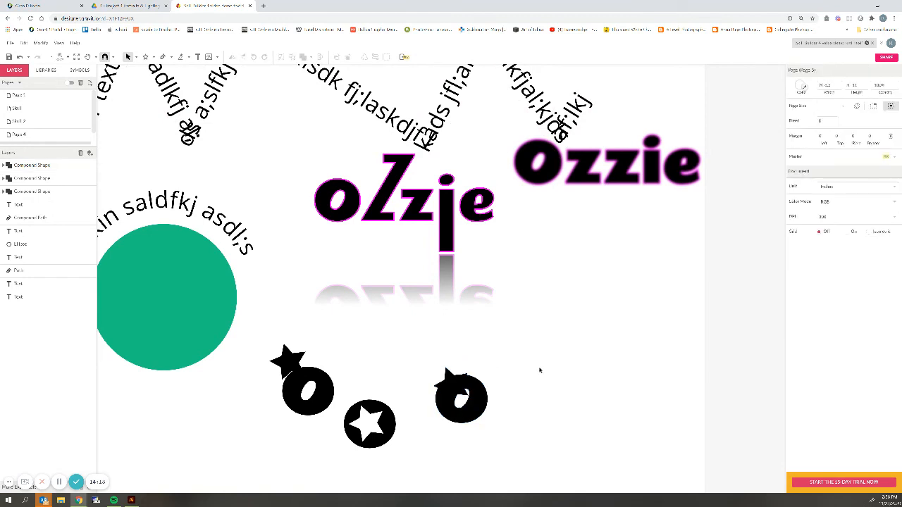
key("ctrl+z")
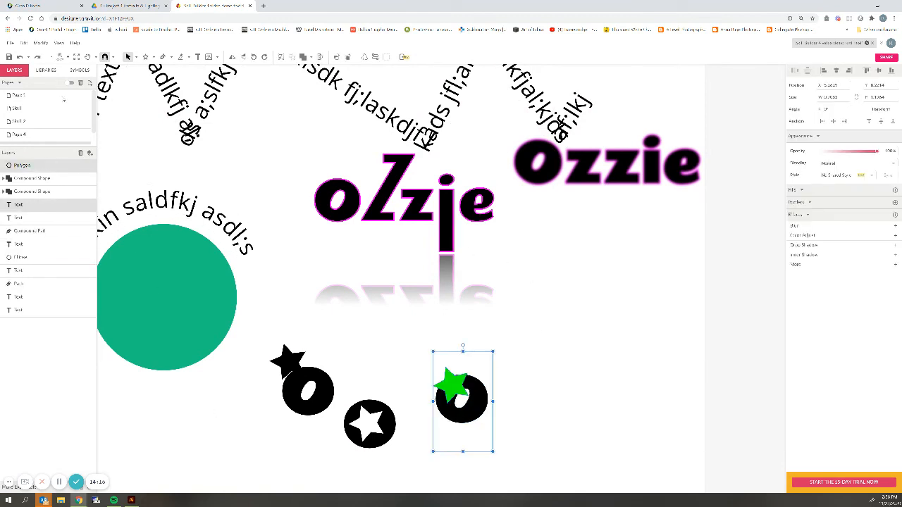
Turn on multipage mode and compare the page with the finished example beside it.
left_click(69, 84)
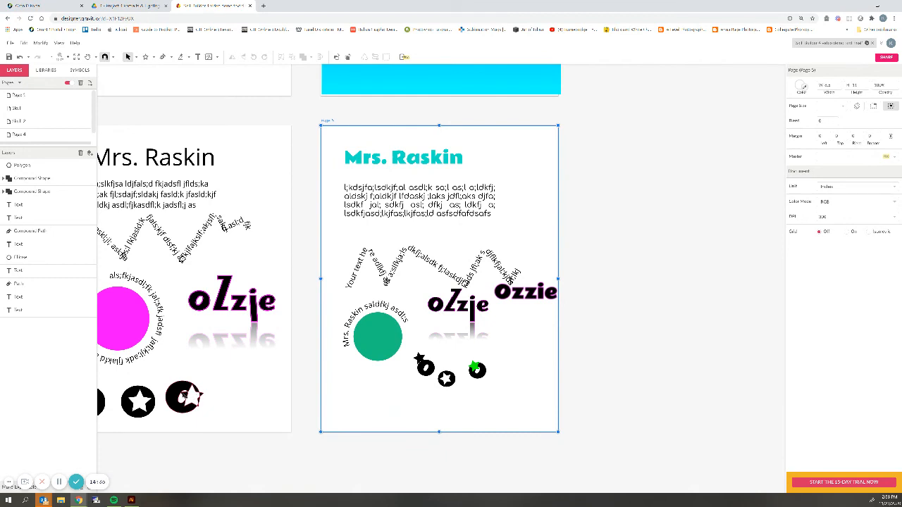
left_click(472, 377)
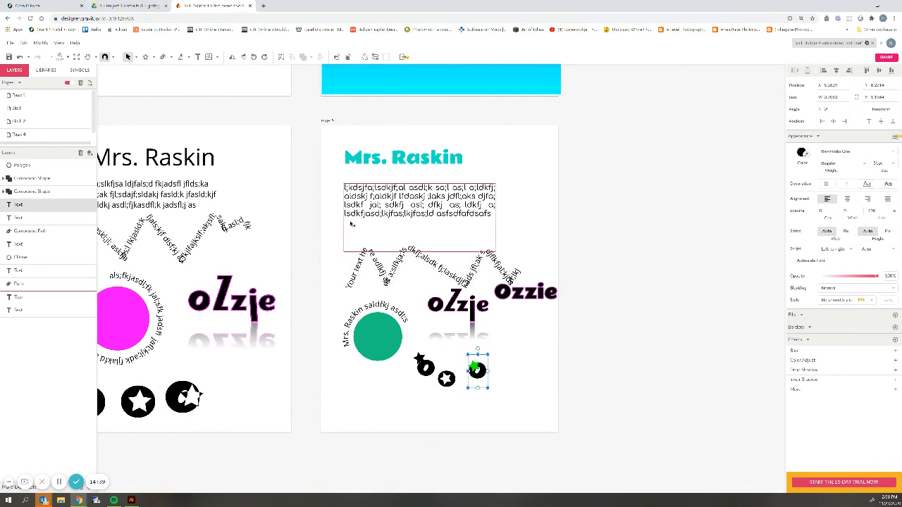
scroll(350, 223, "up", 3)
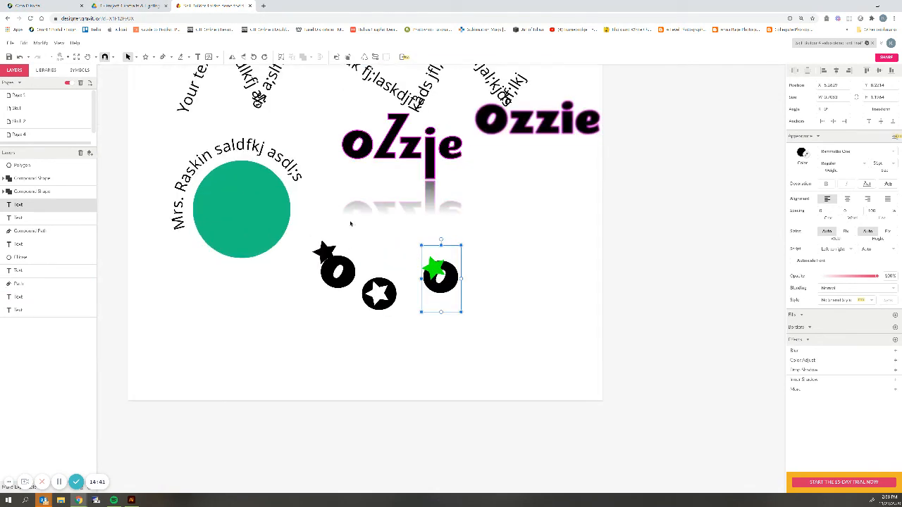
left_click(561, 303)
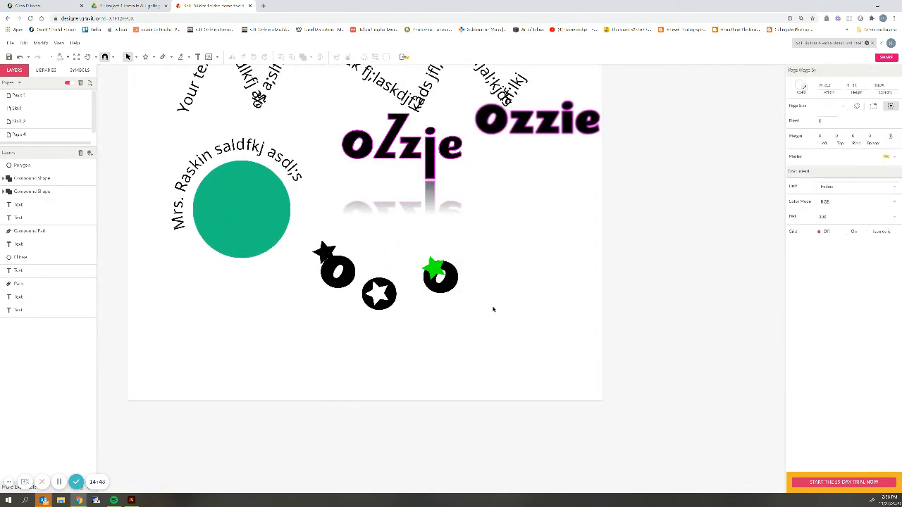
Set the fill opacity of the green star on the right "o" to 0%.
left_click_drag(494, 307, 425, 260)
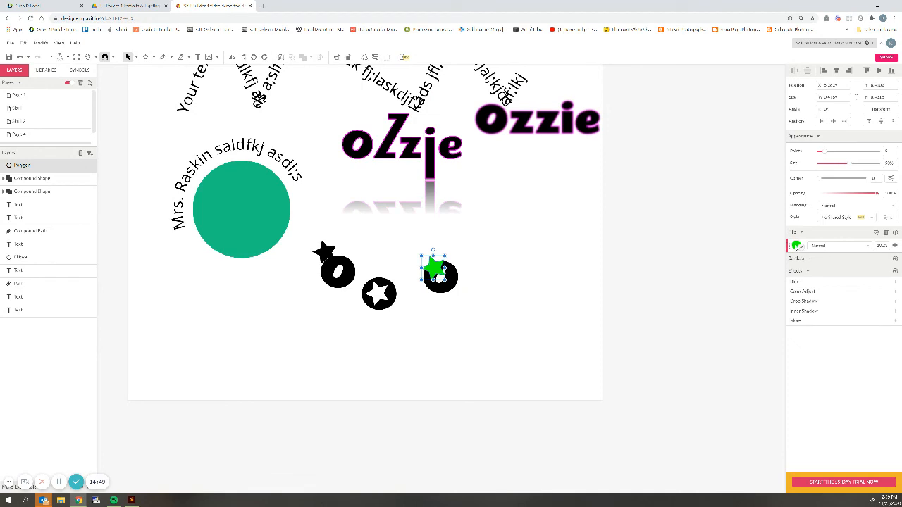
left_click(797, 246)
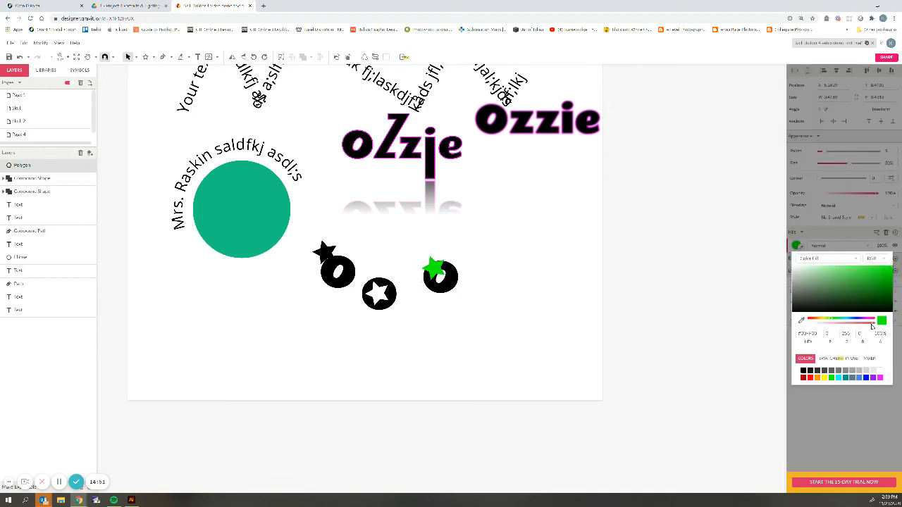
left_click_drag(876, 325, 784, 329)
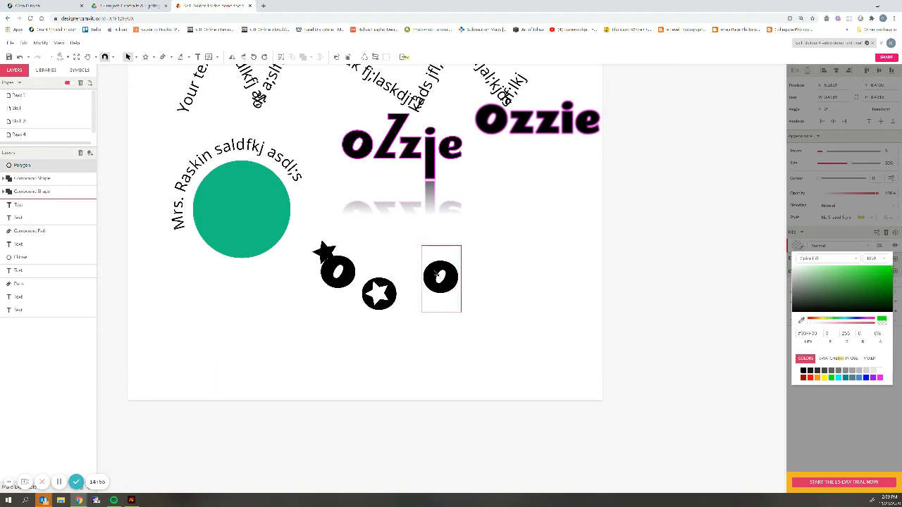
left_click(442, 277)
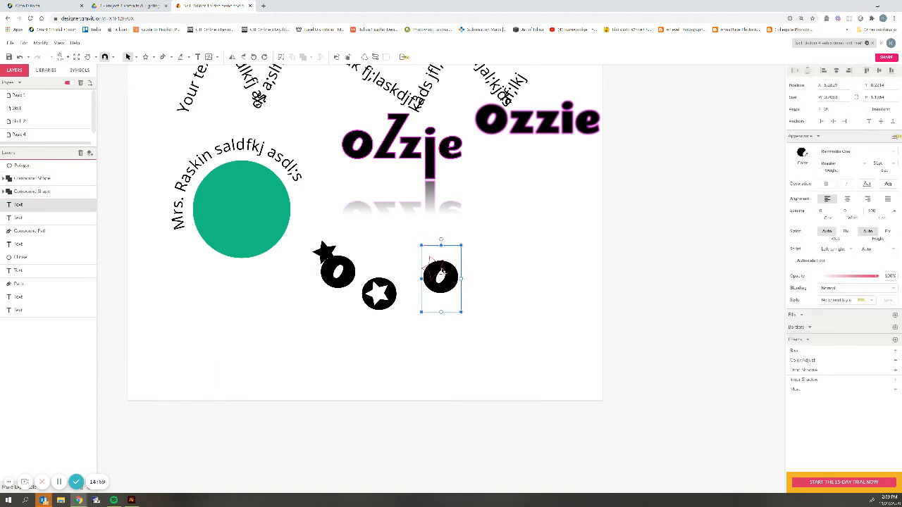
Add a black border to the transparent star on the right "o".
left_click(431, 268)
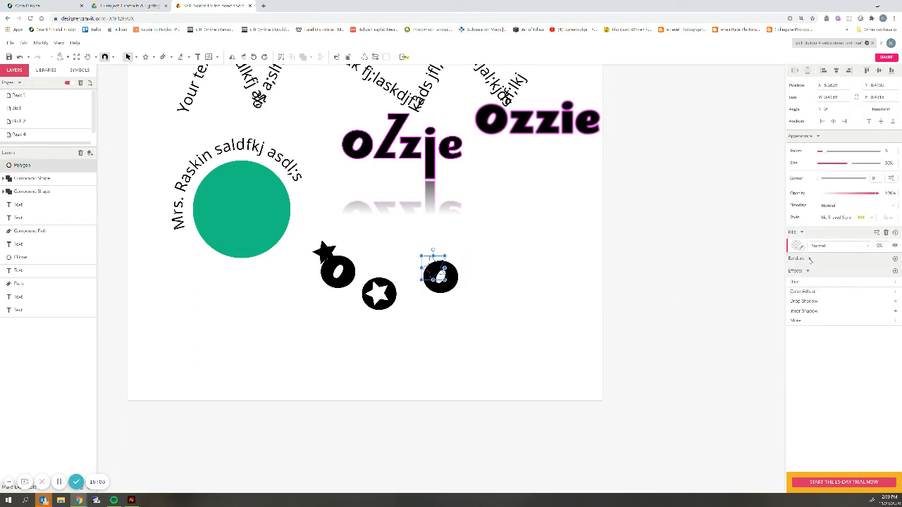
left_click(895, 258)
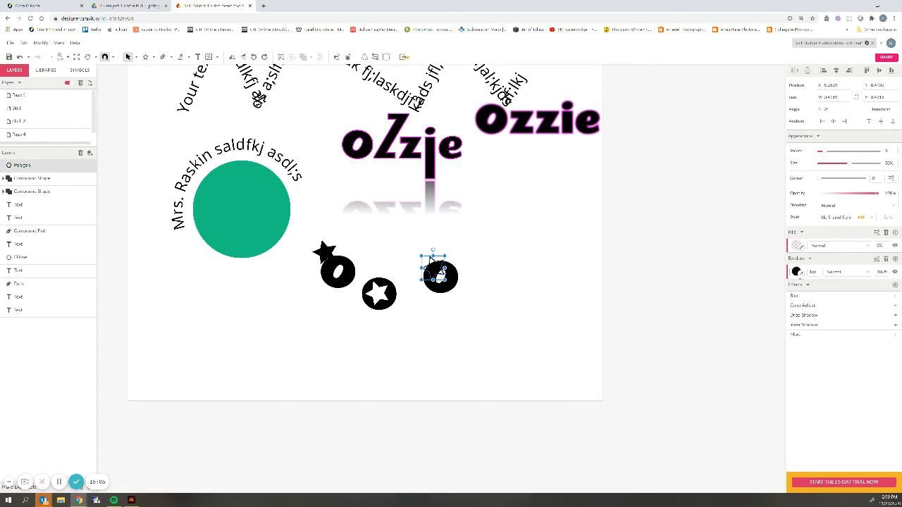
left_click(537, 283)
Combine the outlined star and the right "o" into one compound shape.
left_click_drag(487, 304, 415, 267)
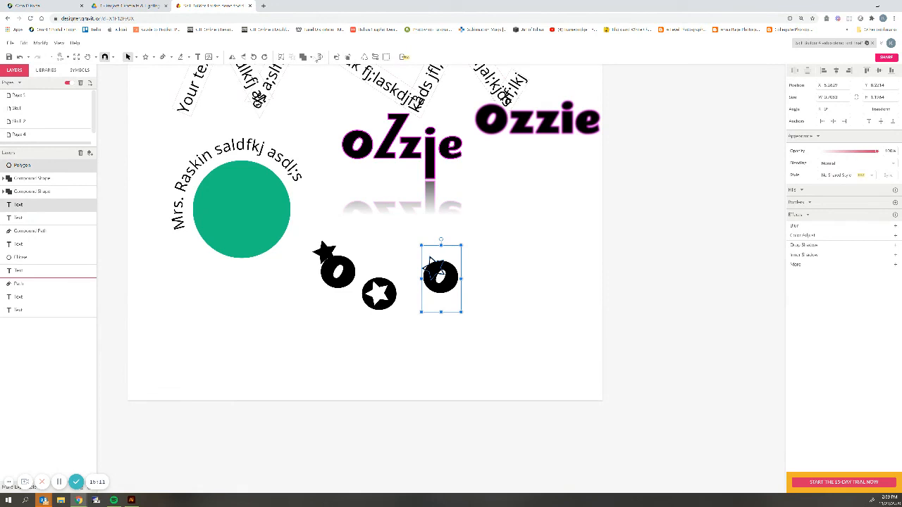
left_click(311, 57)
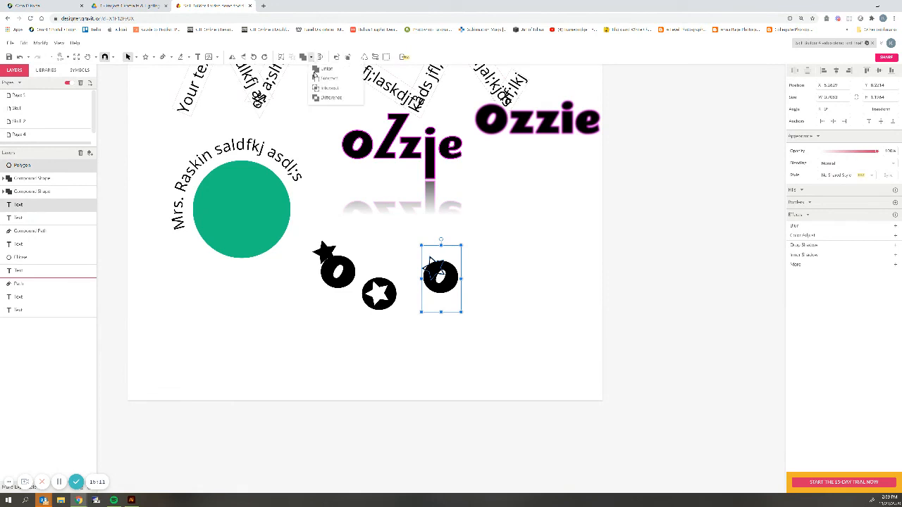
left_click(560, 310)
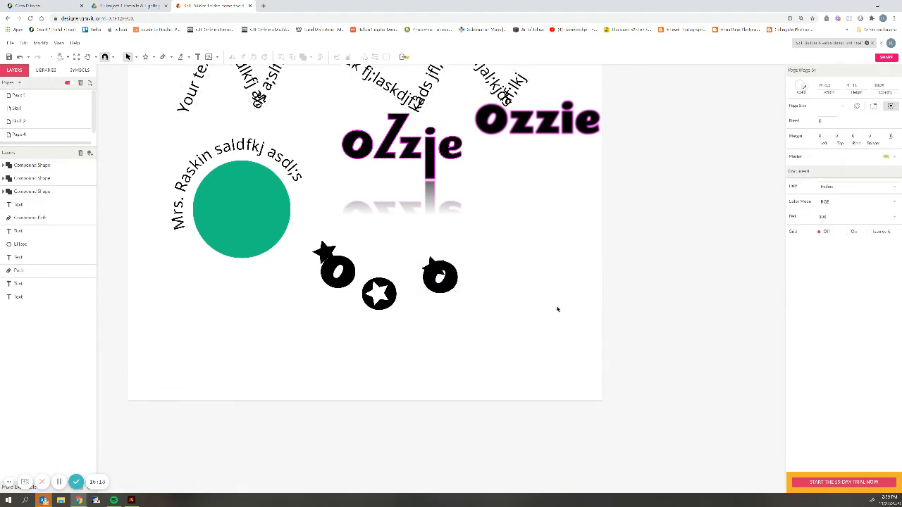
left_click(443, 274)
left_click(577, 363)
Download the design as a file to the computer.
scroll(542, 329, "up", 3)
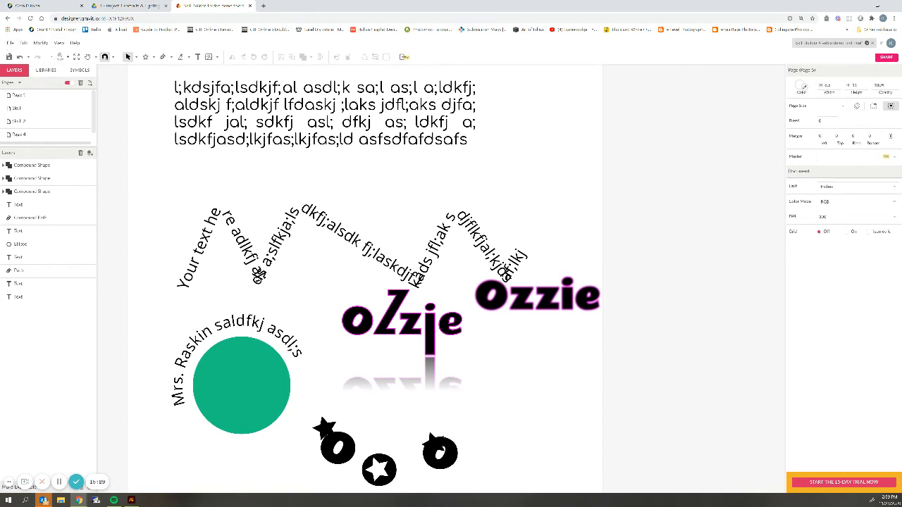
left_click(10, 43)
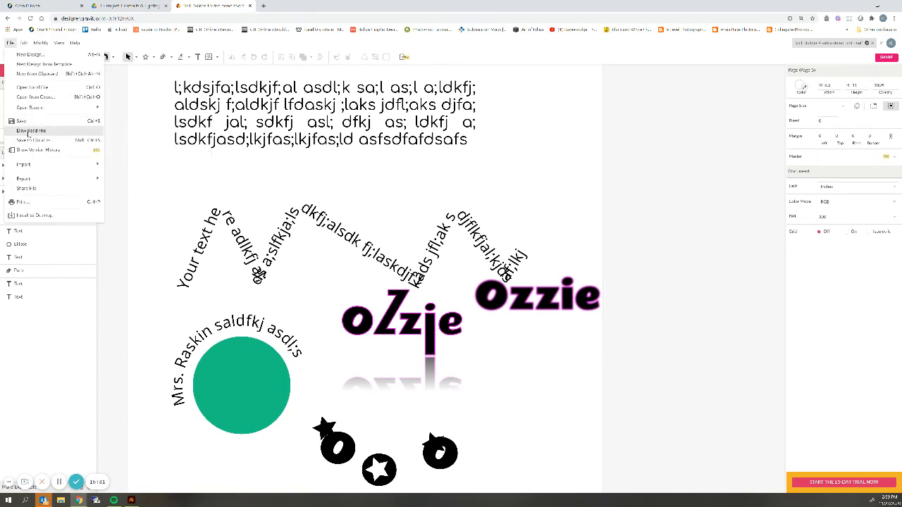
mouse_move(28, 133)
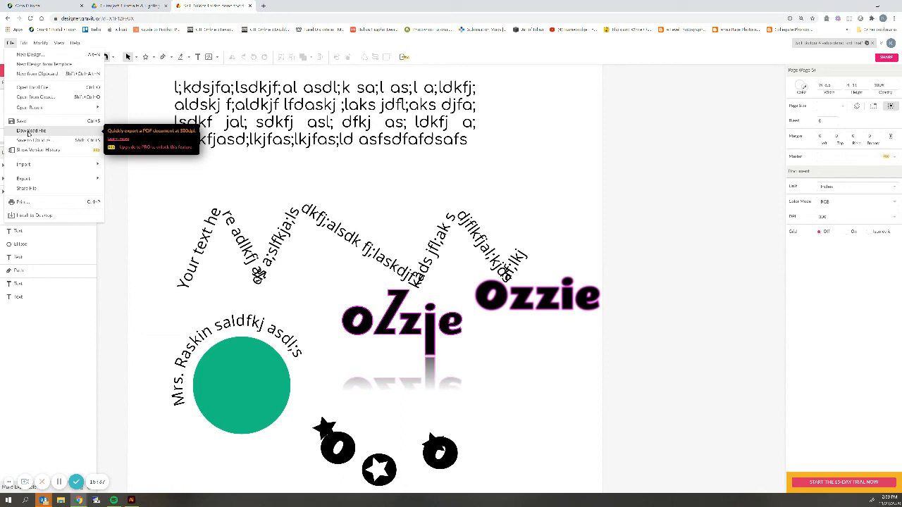
left_click(29, 132)
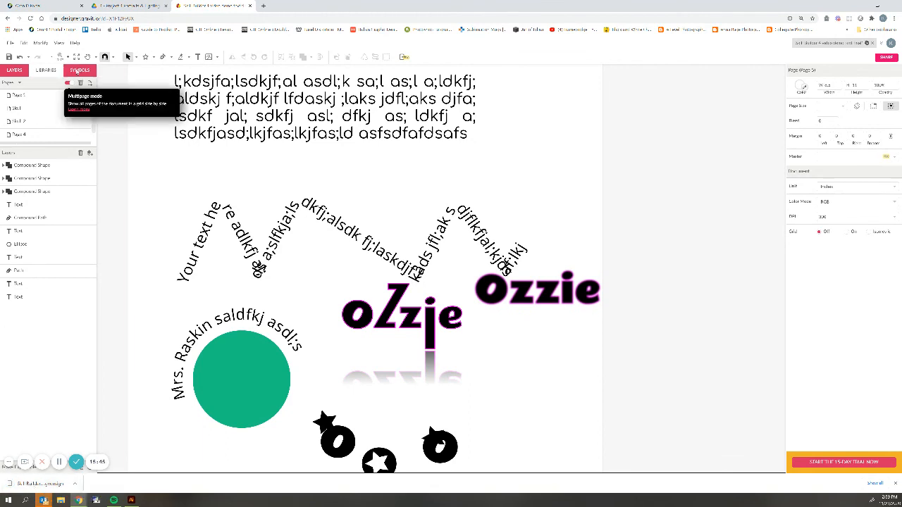
Export the design as a PDF document at 150 dpi.
left_click(10, 43)
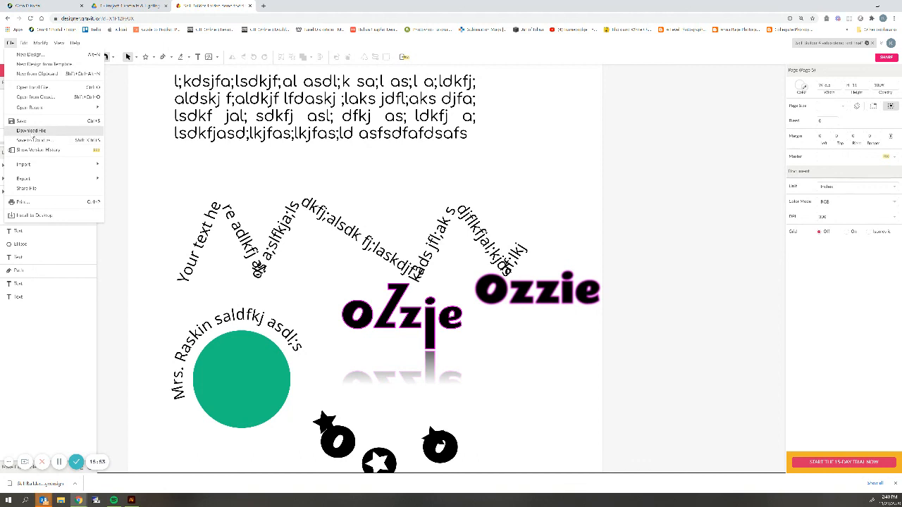
mouse_move(42, 183)
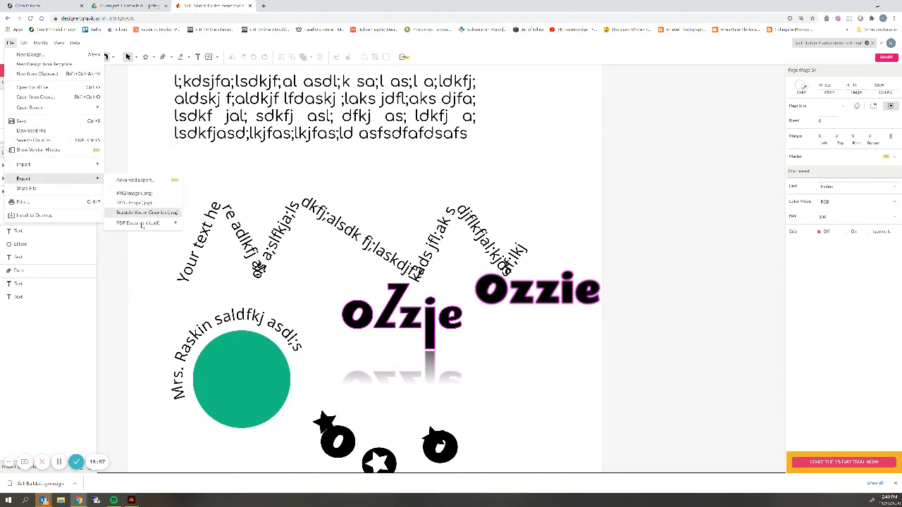
mouse_move(144, 224)
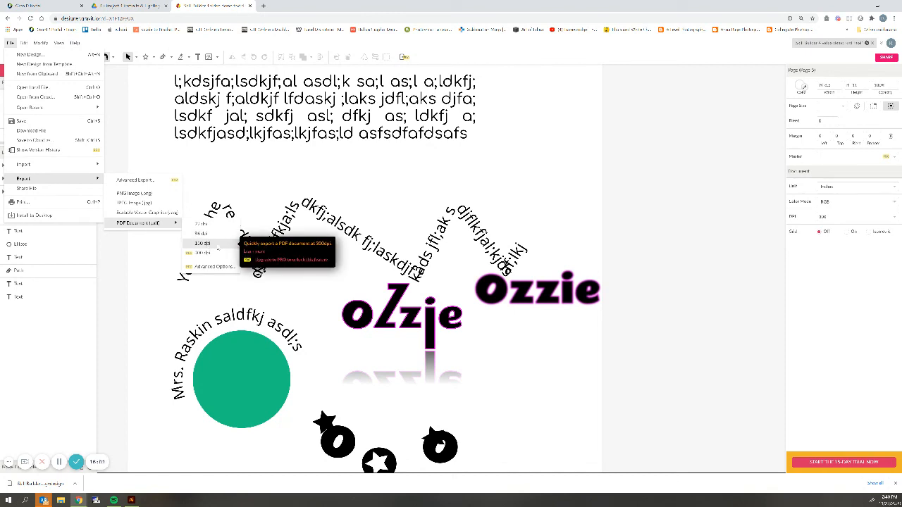
left_click(217, 248)
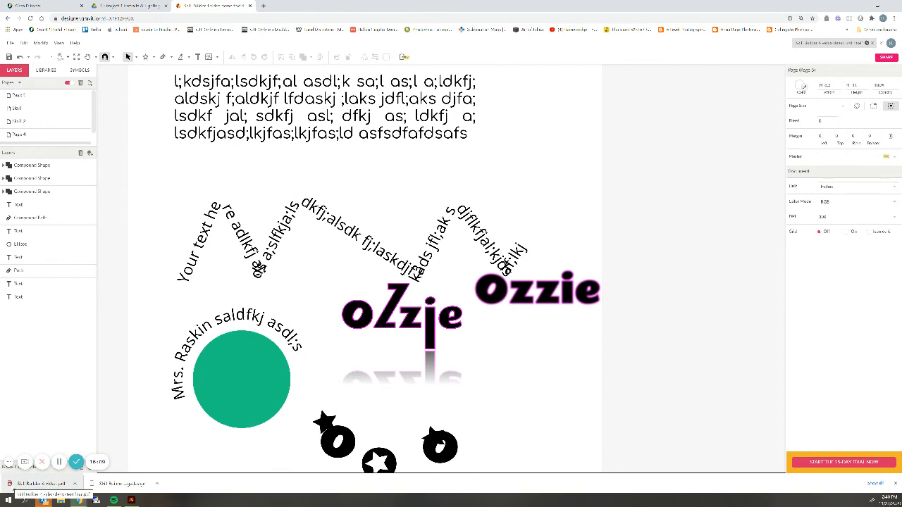
Open the exported PDF and look through all its pages, returning to the first page.
left_click(14, 485)
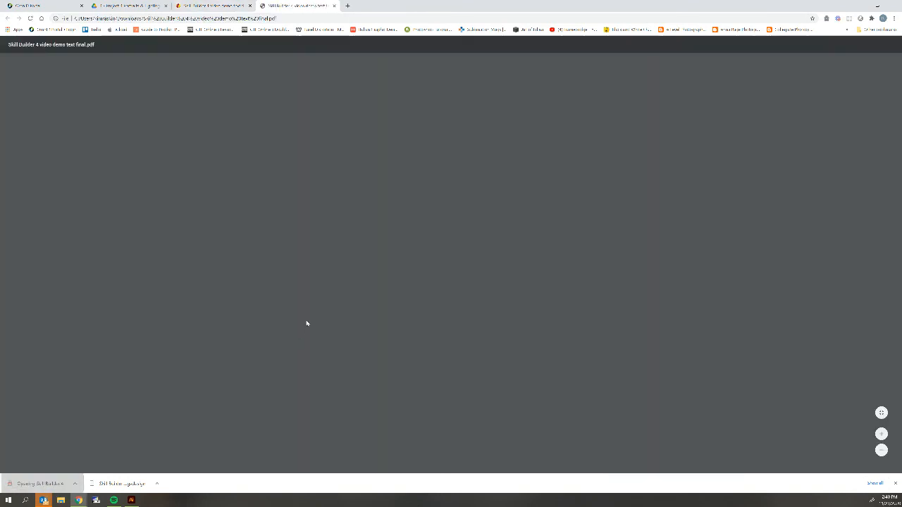
scroll(470, 312, "down", 6)
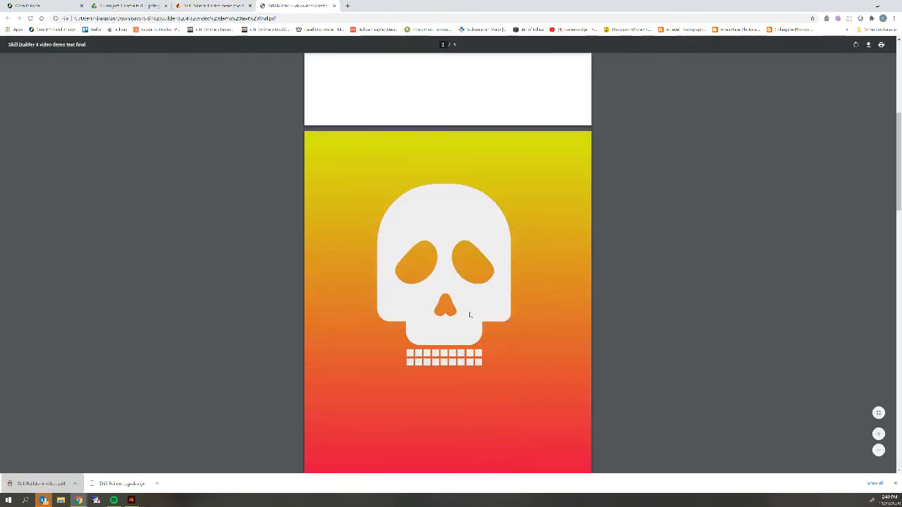
scroll(470, 315, "down", 10)
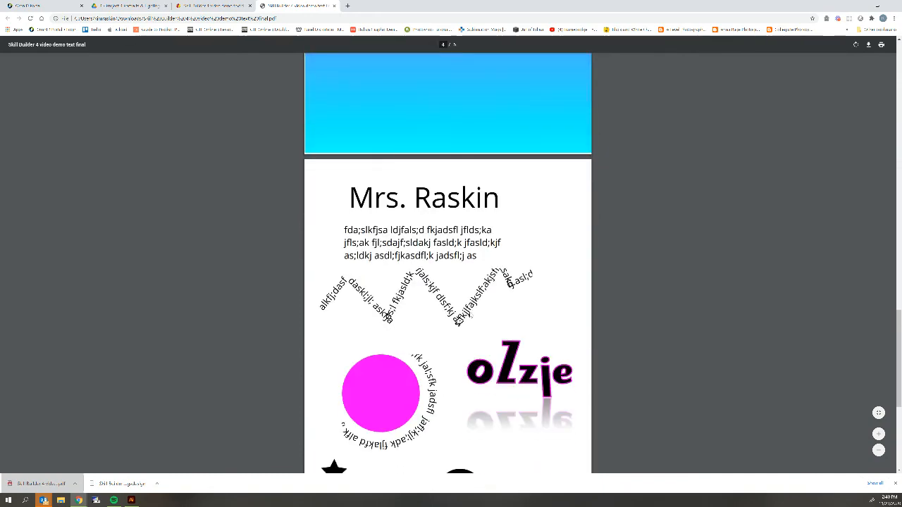
scroll(470, 315, "down", 4)
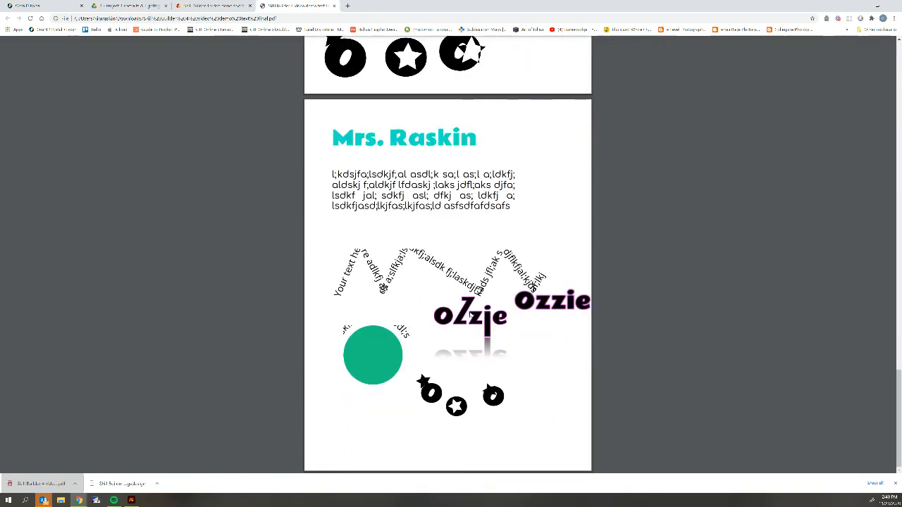
scroll(470, 315, "up", 3)
scroll(470, 315, "up", 15)
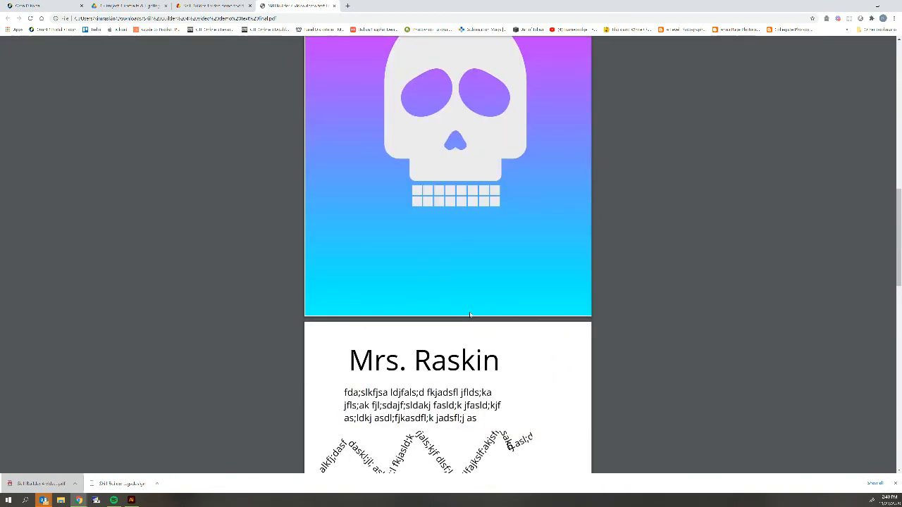
scroll(470, 315, "up", 8)
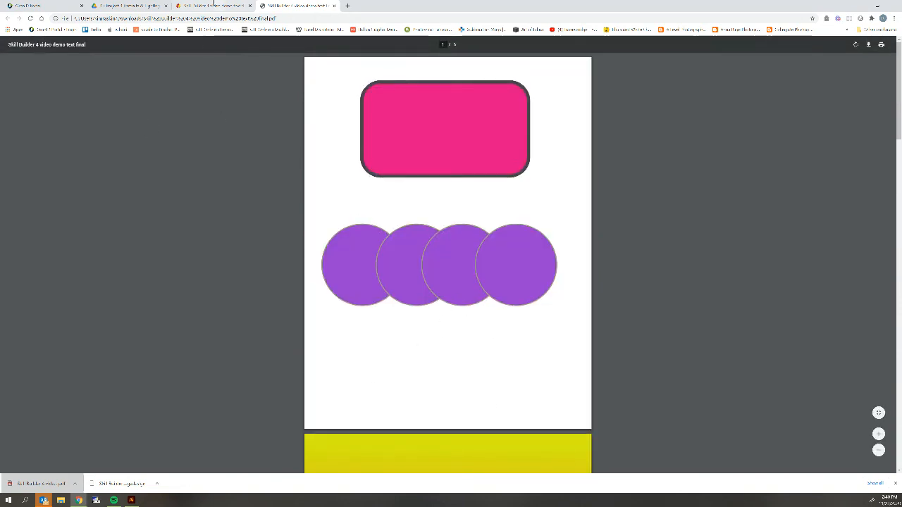
Return to the design in Gravit Designer and open the file commands.
left_click(203, 8)
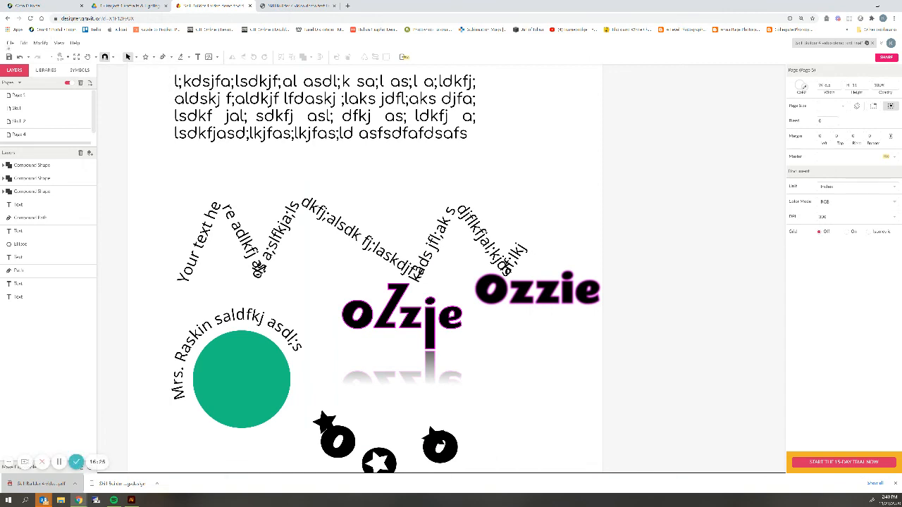
left_click(10, 43)
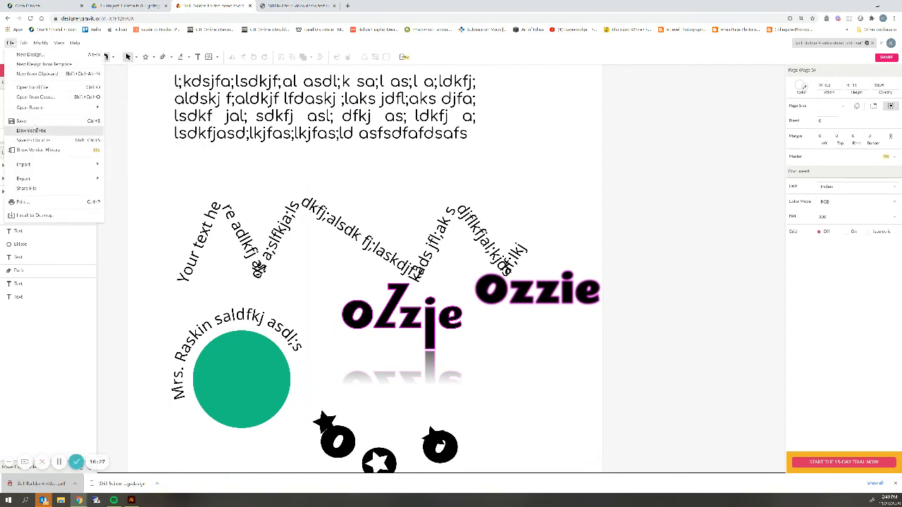